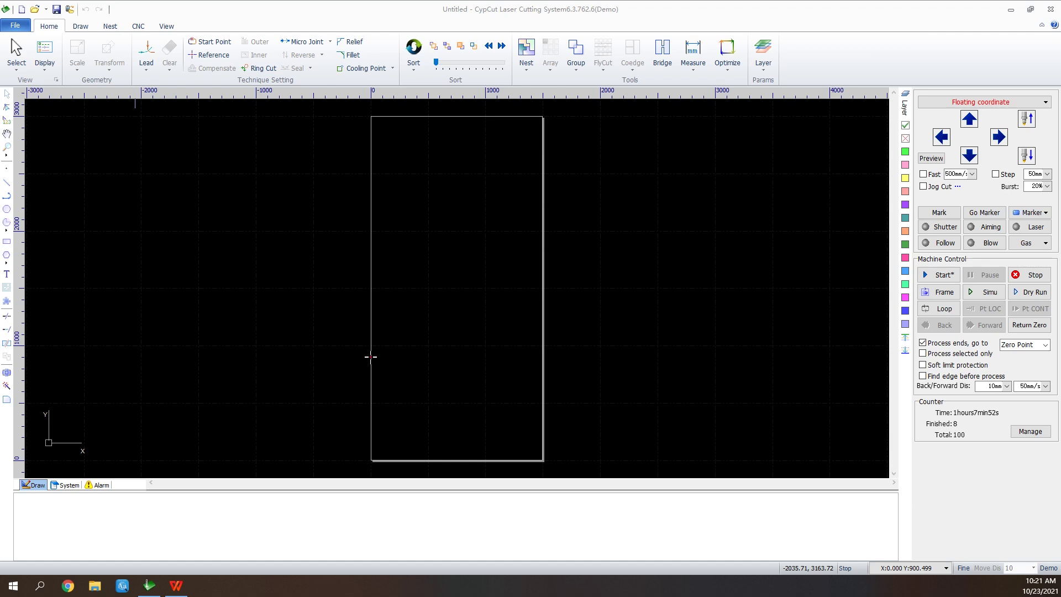
key("alt+f")
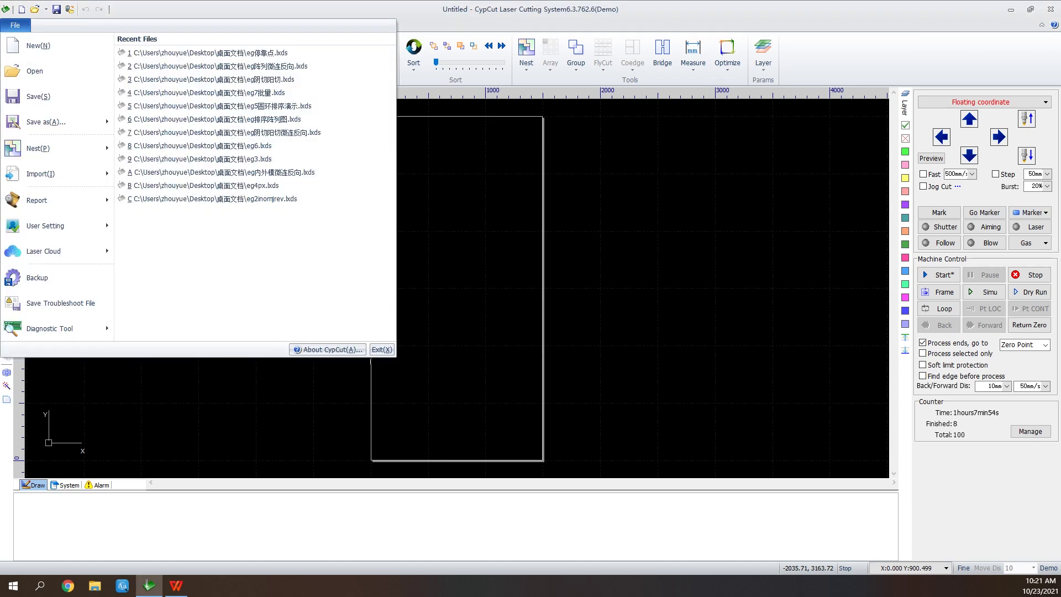
key("Escape")
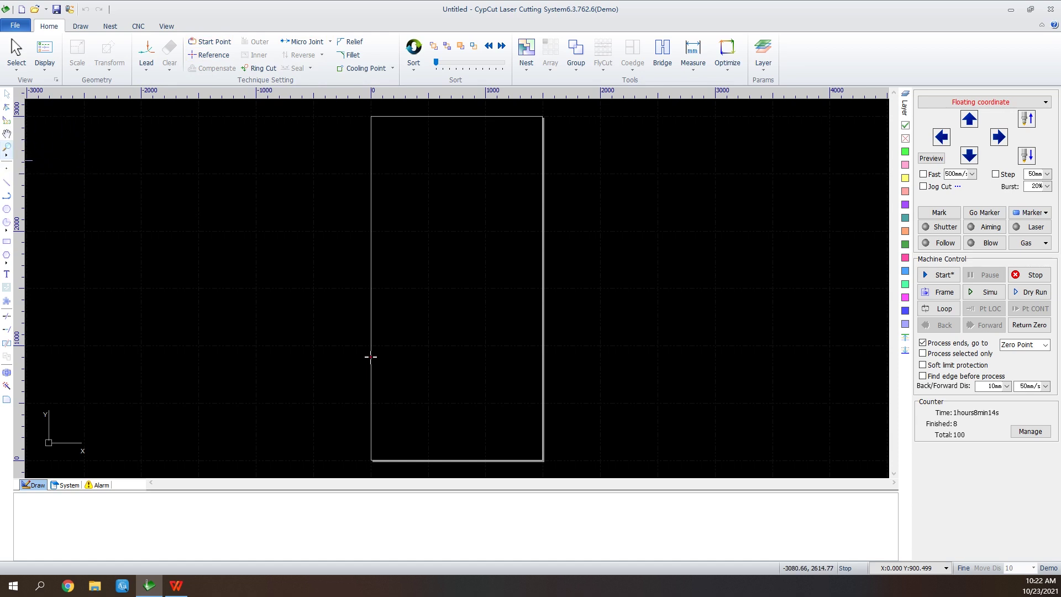
- Draw two connected lines about 51 mm and 78 mm long inside the plate's upper-left area, and turn off the red display of unclosed shapes
left_click(6, 182)
scroll(392, 161, "up", 5)
scroll(394, 163, "up", 2)
left_click(295, 150)
left_click(360, 157)
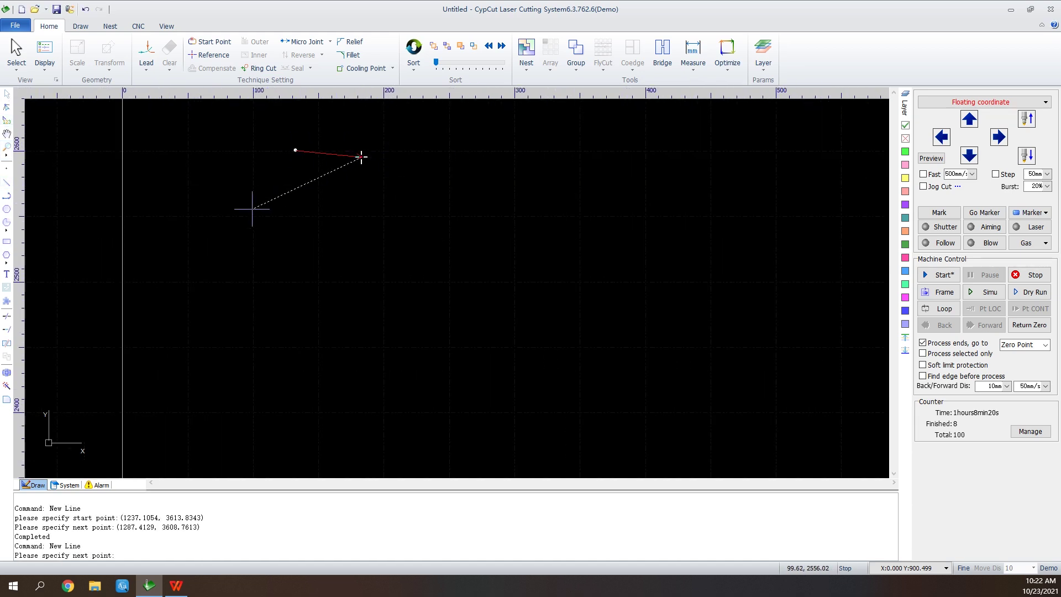
left_click(273, 205)
right_click(311, 124)
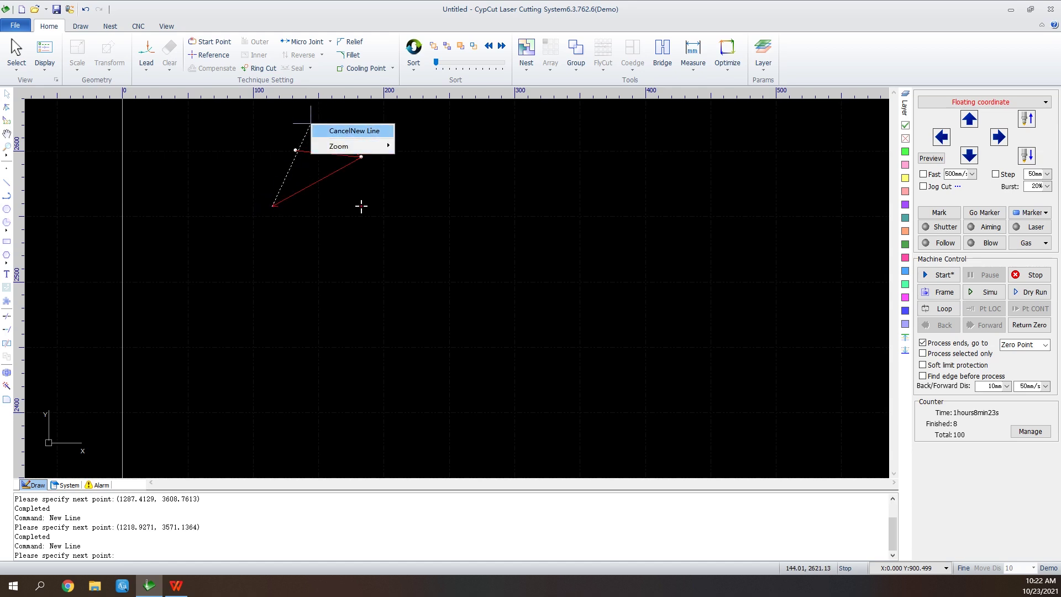
left_click(353, 130)
left_click(45, 55)
left_click(89, 95)
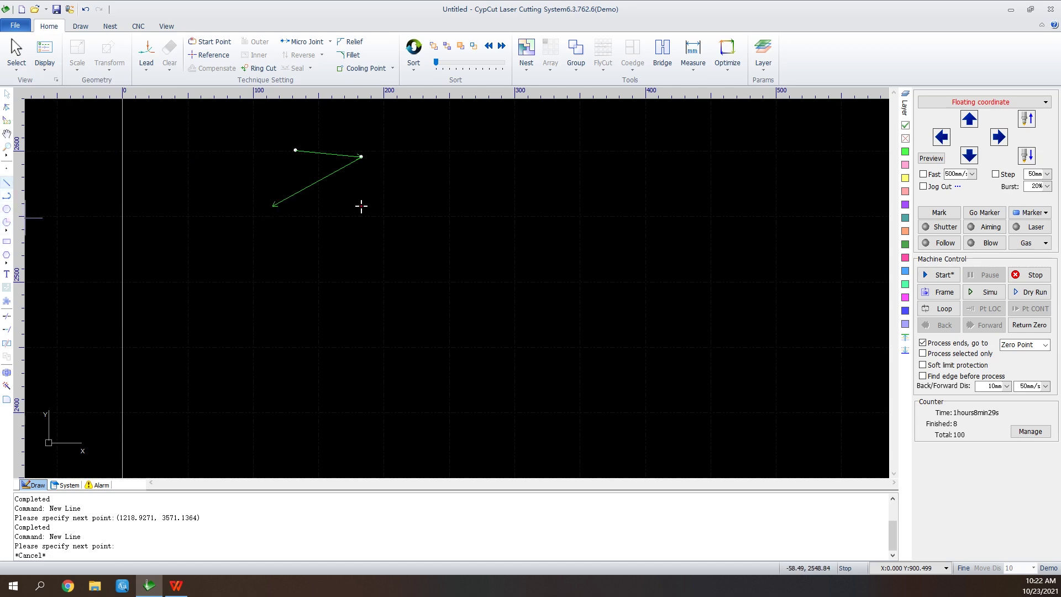
- Draw a third line about 71 mm long from the second line's free end up across the first line
left_click(7, 182)
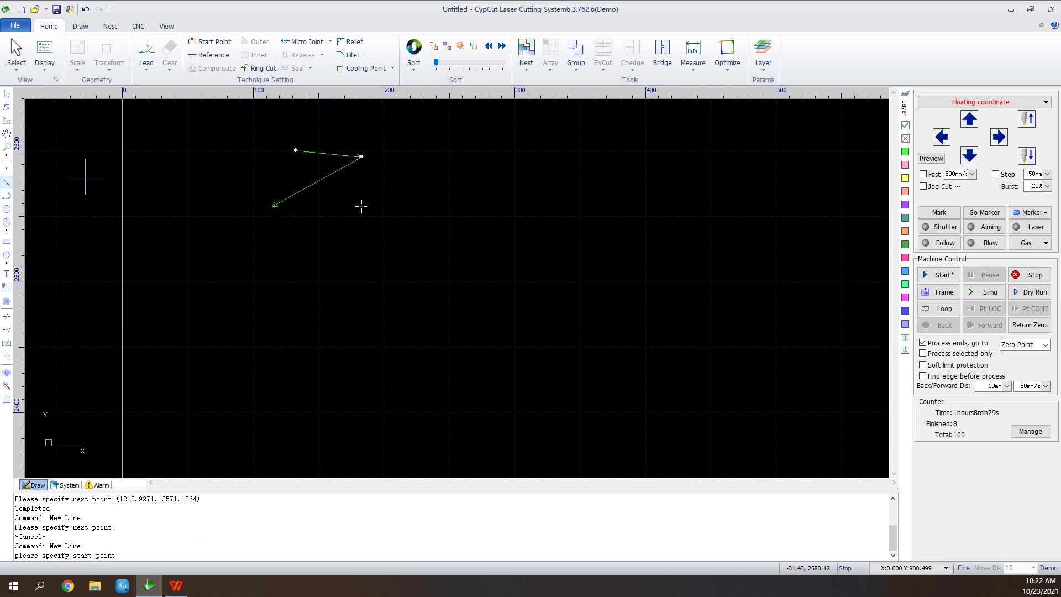
left_click(275, 204)
left_click(329, 133)
right_click(350, 133)
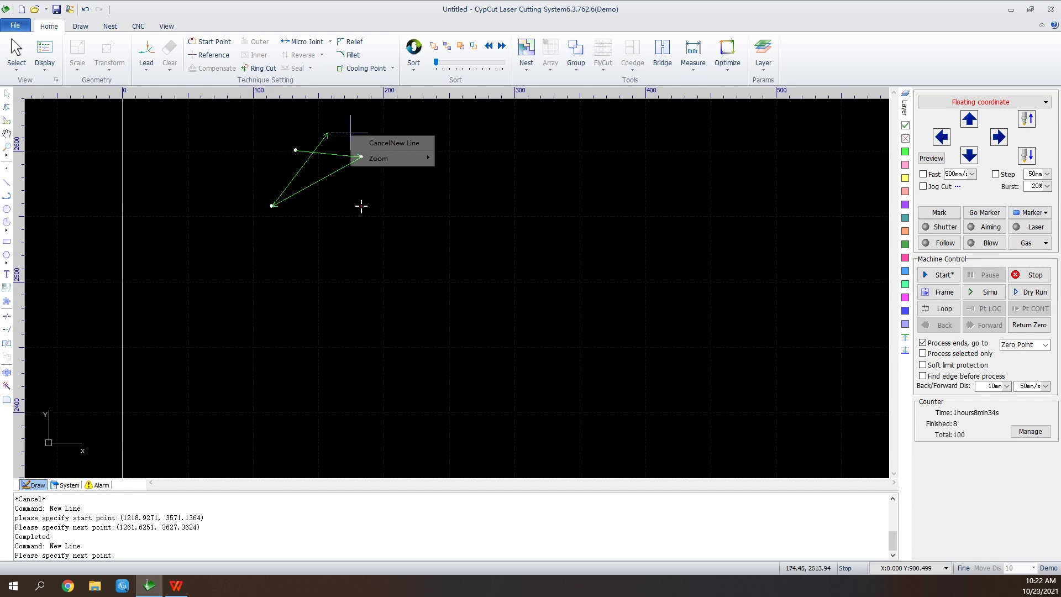
left_click(394, 143)
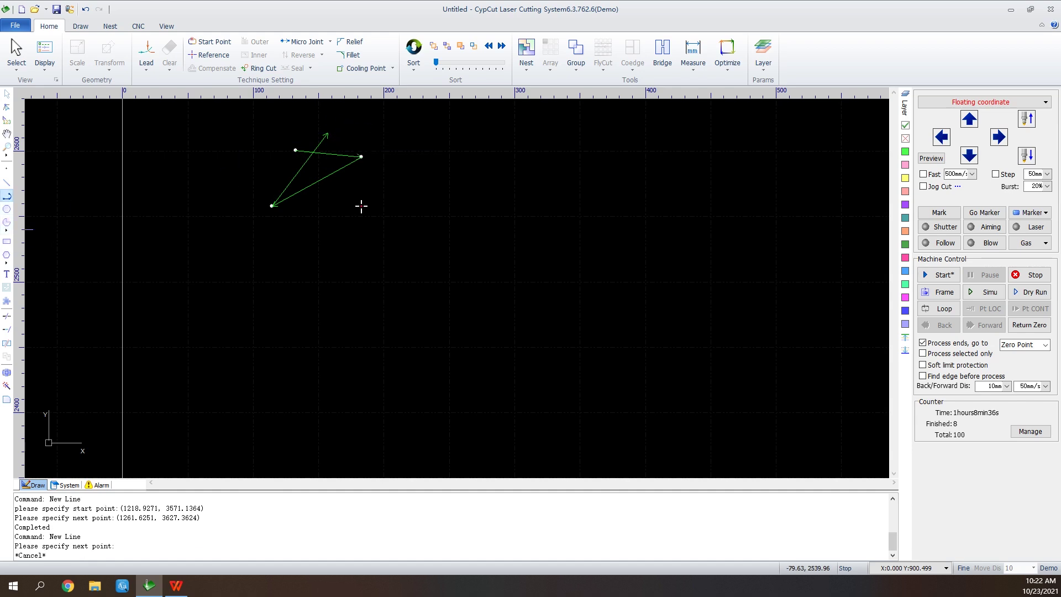
- Draw an open three-segment triangular polyline beside the lines, with an upper edge about 80 mm long and its end just short of that edge
left_click(7, 195)
left_click(433, 147)
left_click(537, 147)
left_click(489, 236)
left_click(447, 158)
right_click(447, 158)
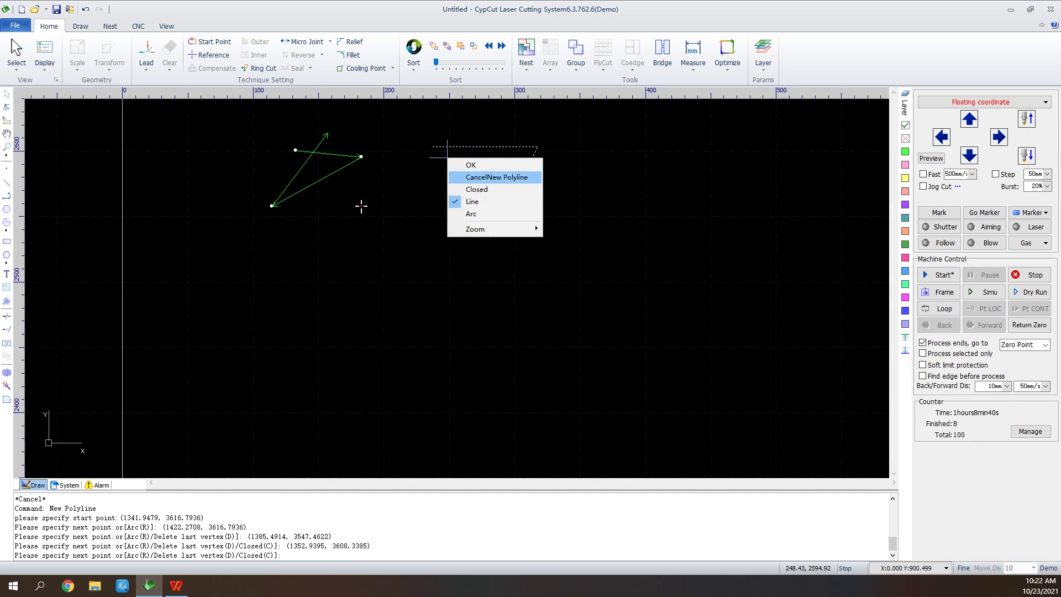
left_click(471, 165)
- Draw a circle with a radius of about 42 mm beside the open polyline triangle
left_click(7, 208)
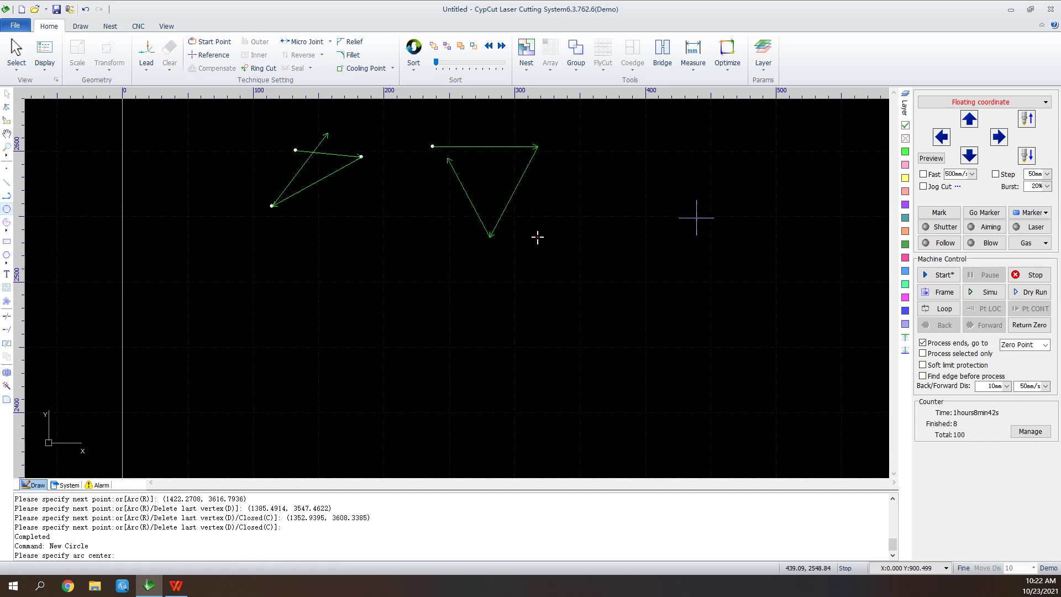
left_click(629, 165)
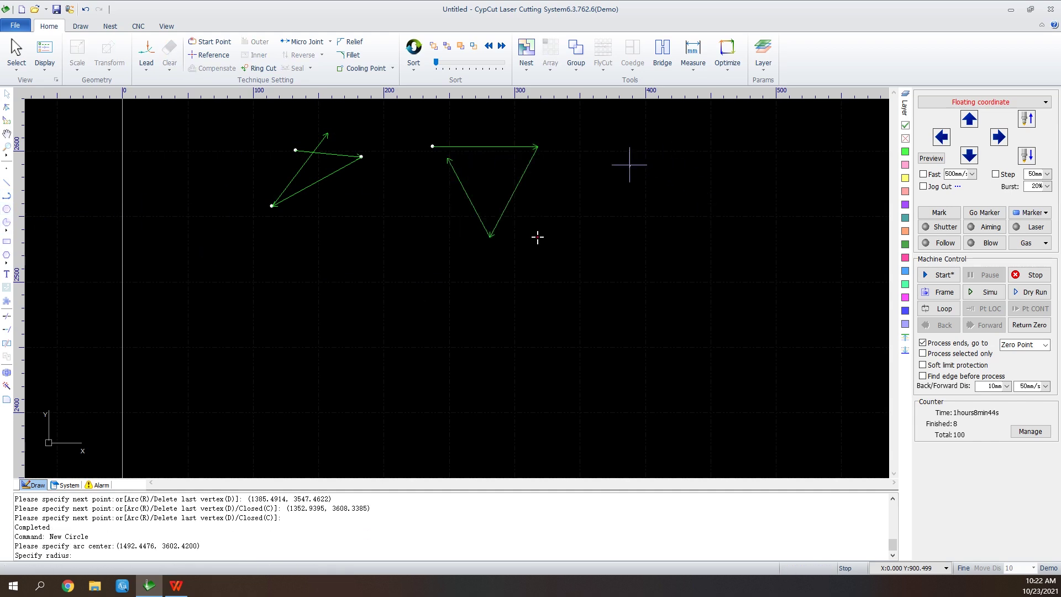
left_click(674, 194)
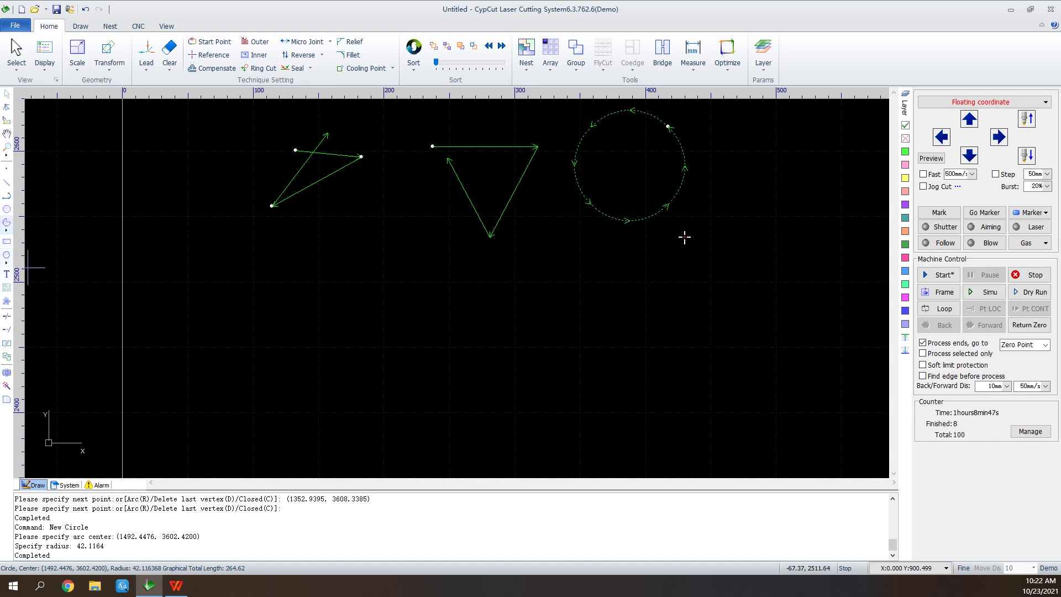
- Draw a rectangle about 81 mm wide and 48 mm high beside the circle
left_click(7, 240)
left_click(764, 161)
left_click(869, 224)
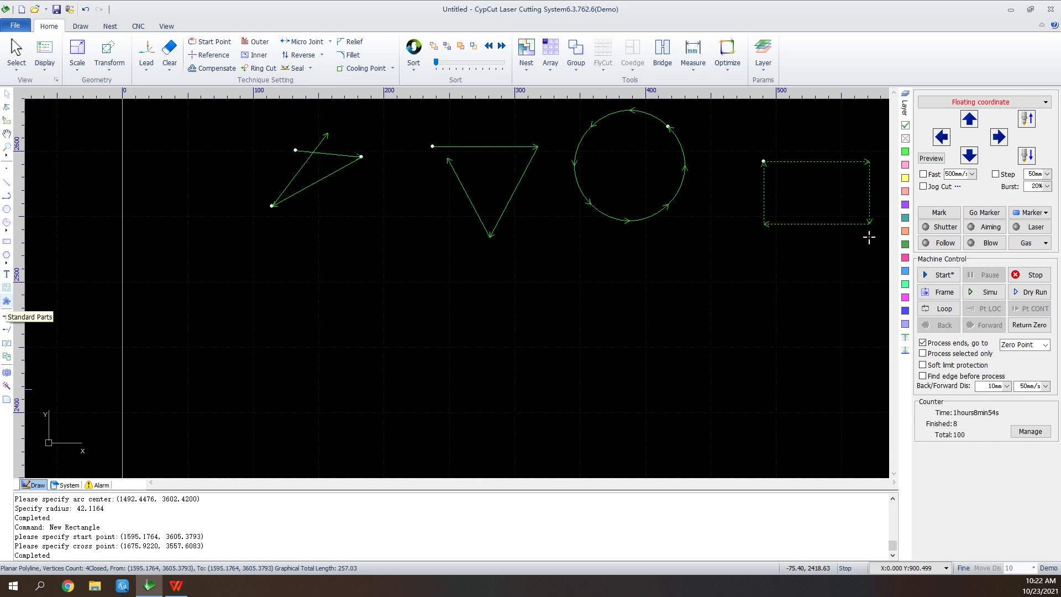
- Insert a Rectangle of Corner Open standard part, 400 wide and 250 high with 40 by 40 corner openings, below the row of shapes
left_click(7, 302)
left_click(533, 318)
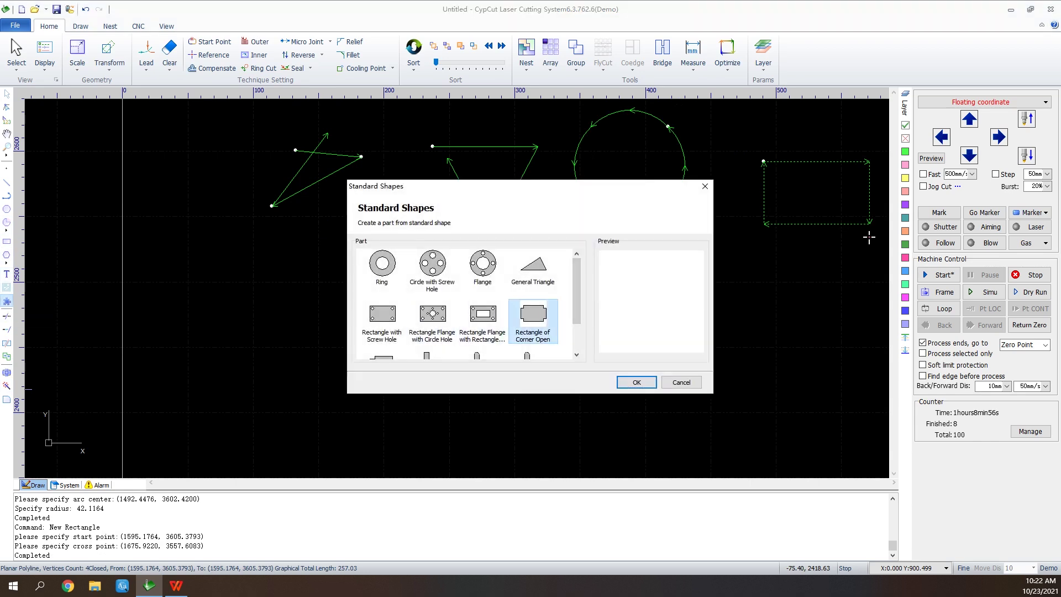
left_click(637, 381)
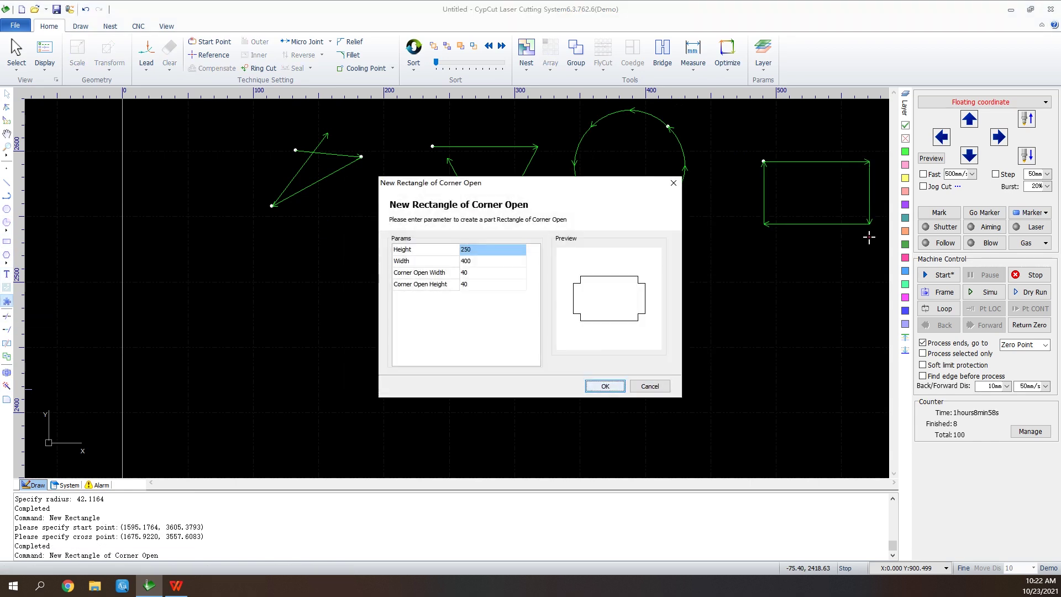
key("Return")
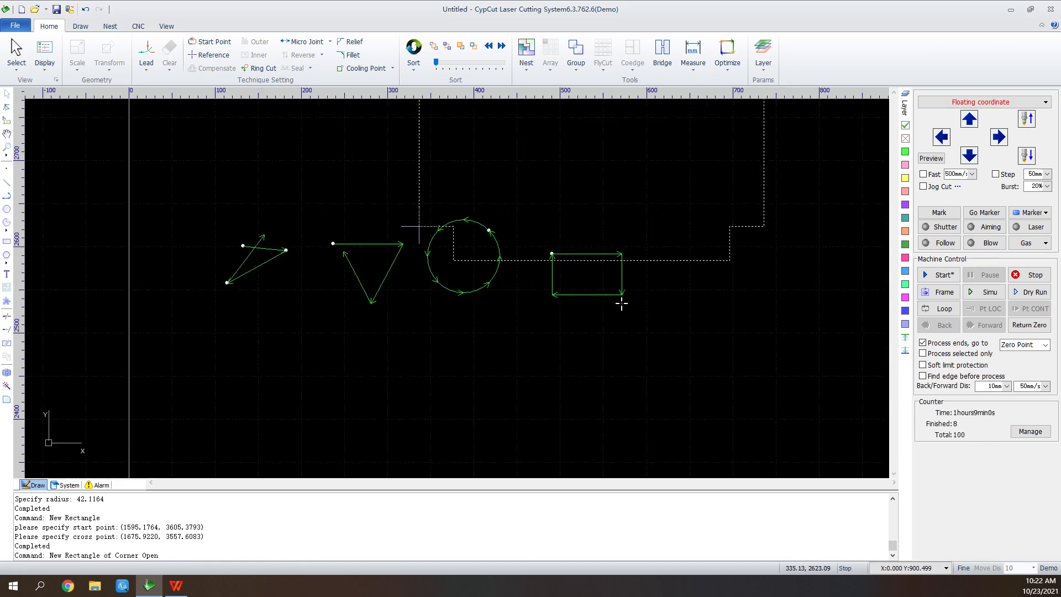
scroll(620, 300, "down", 2)
left_click(552, 440)
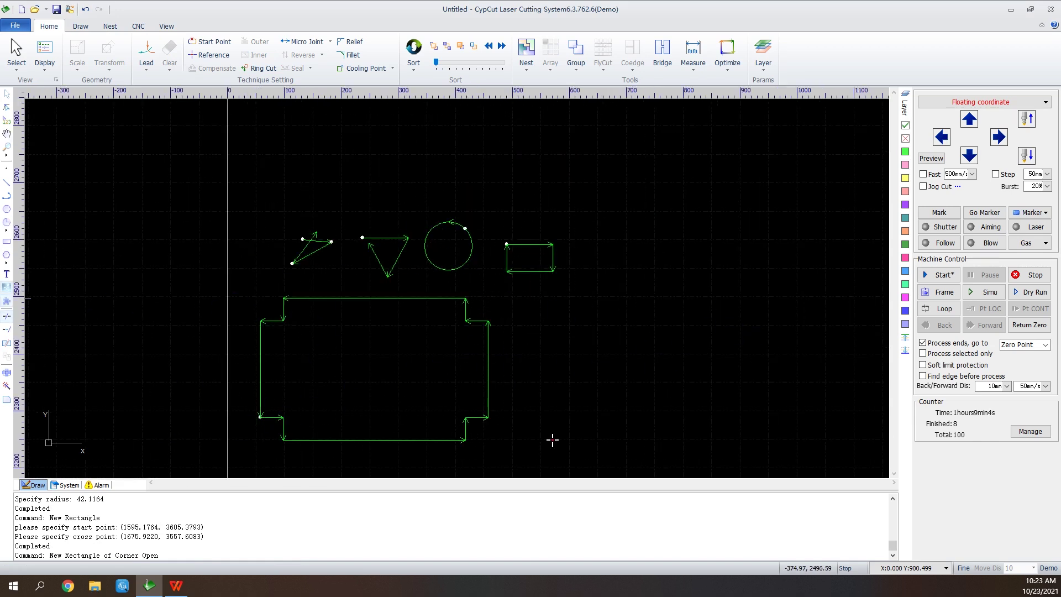
- Insert the text "Friendess" beside the corner-open rectangle
left_click(6, 273)
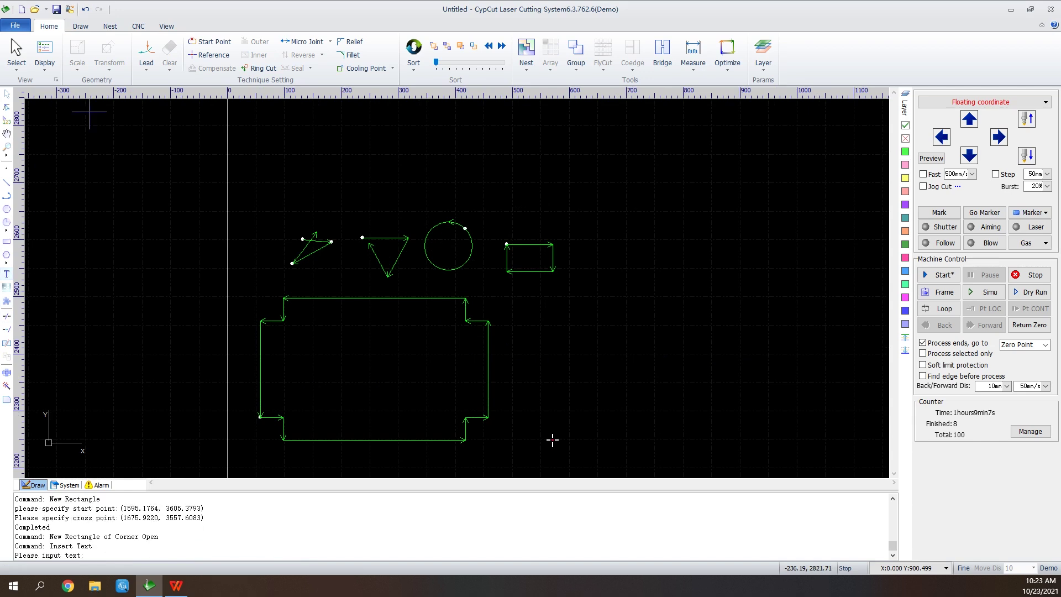
left_click(570, 362)
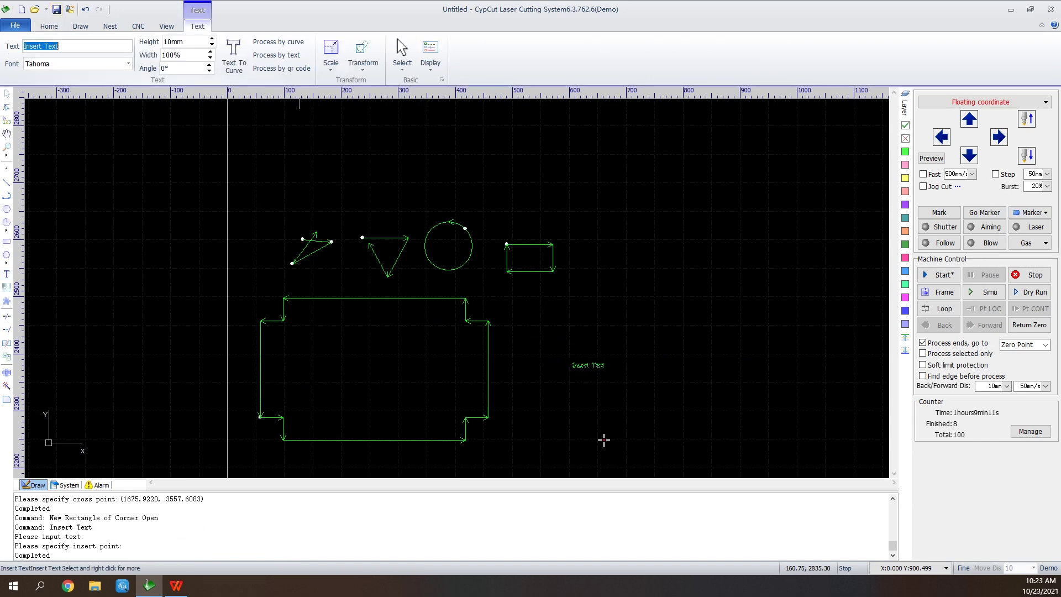
type("F")
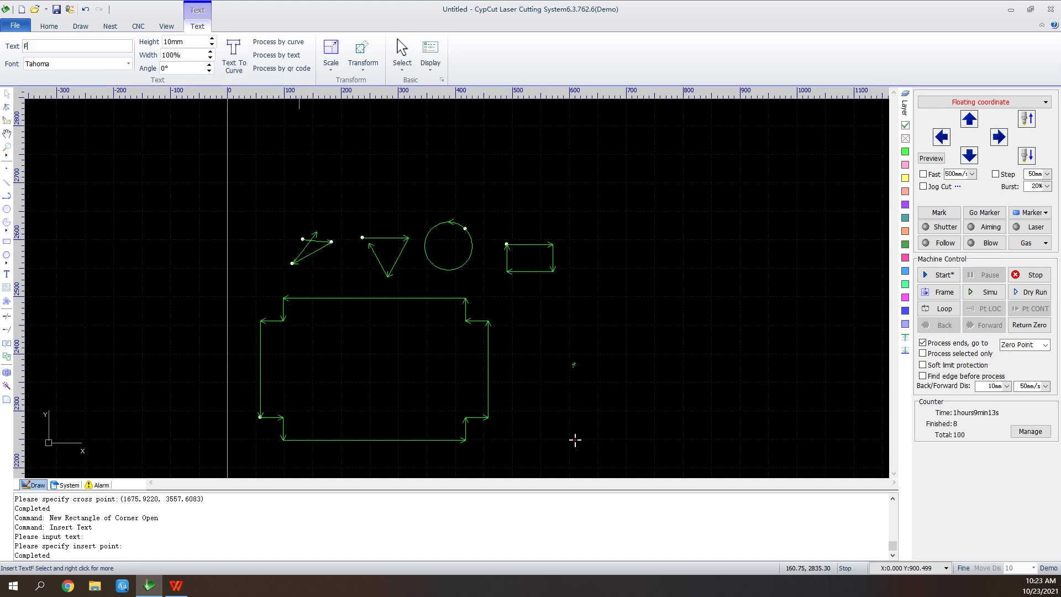
type("riend")
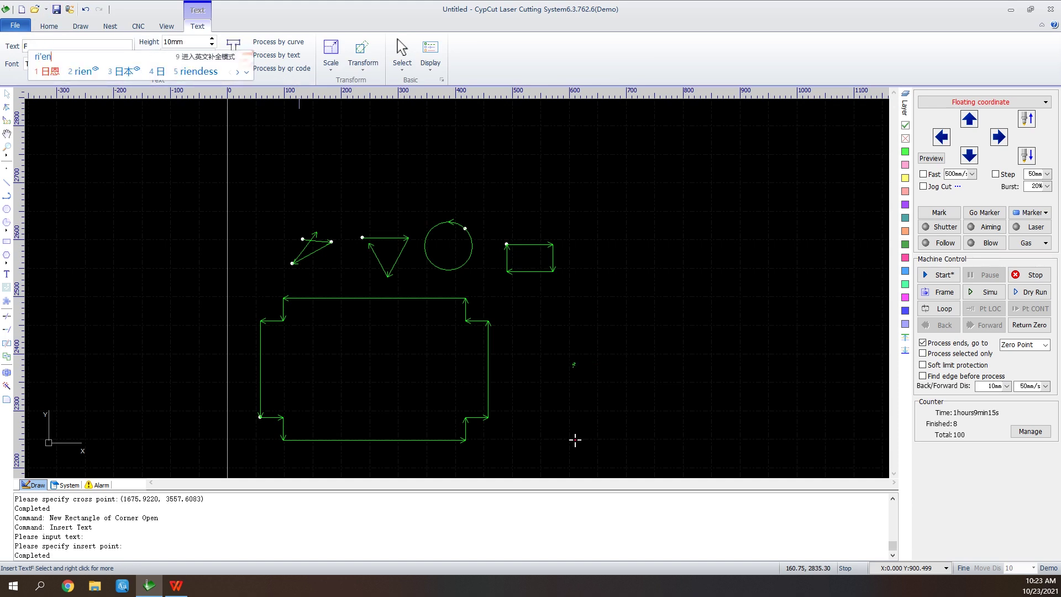
key("space")
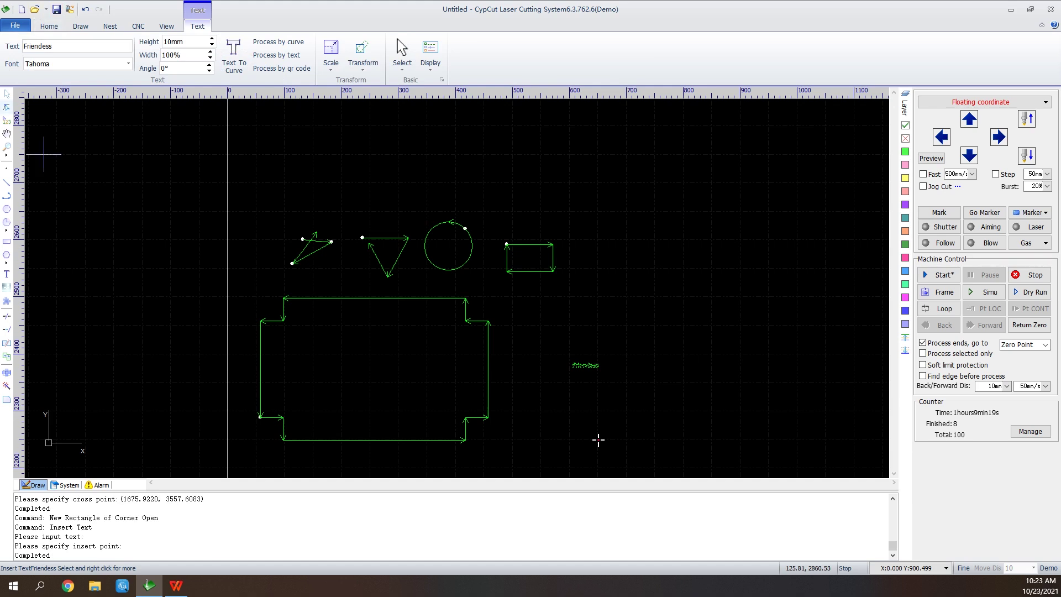
- Scale the inserted text by 4 times
scroll(587, 362, "up", 3)
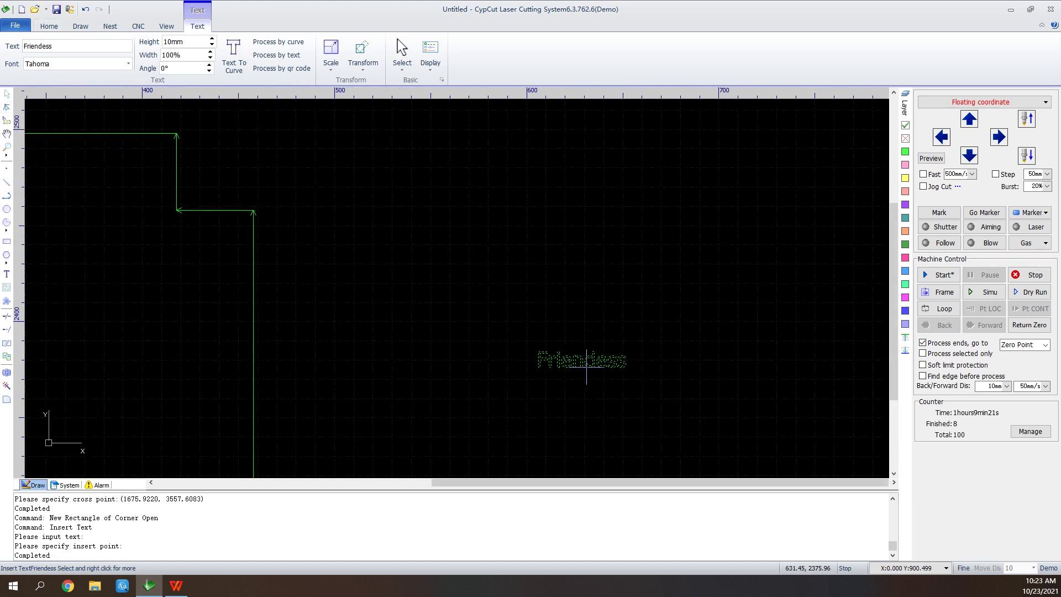
left_click(330, 65)
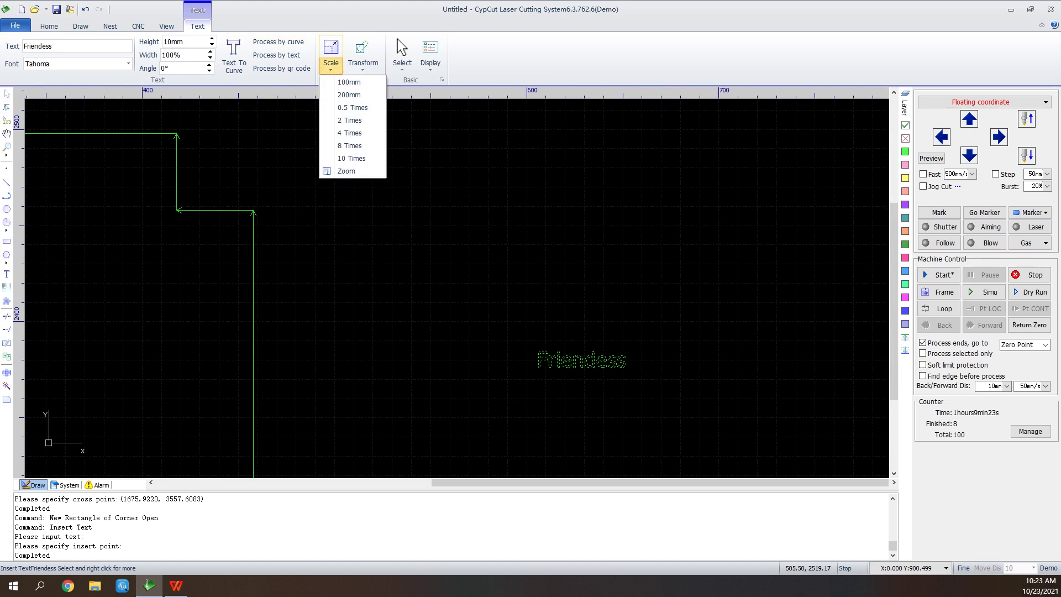
left_click(349, 133)
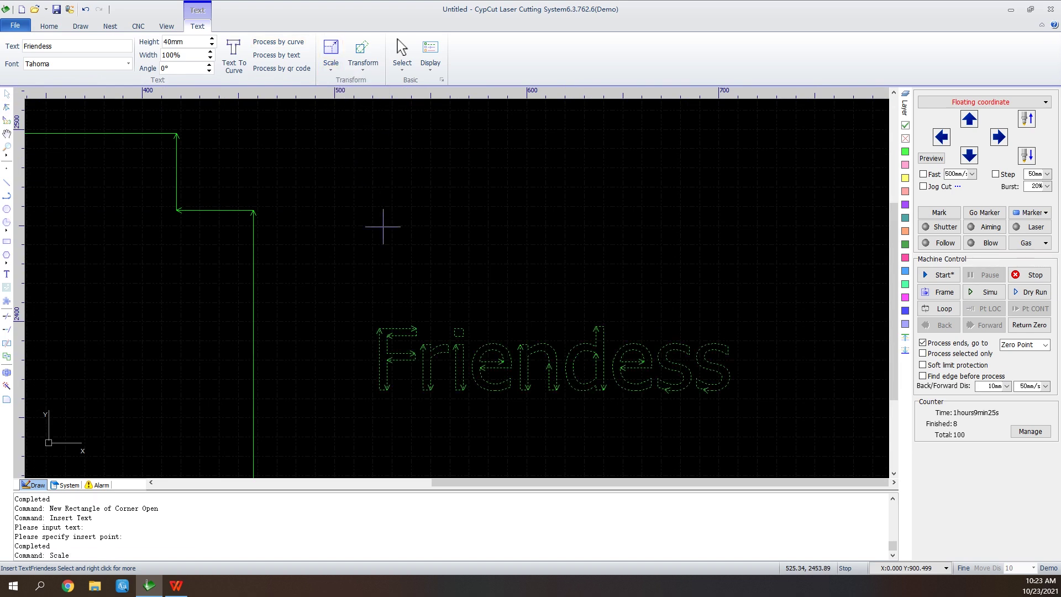
scroll(532, 400, "down", 2)
scroll(582, 384, "down", 2)
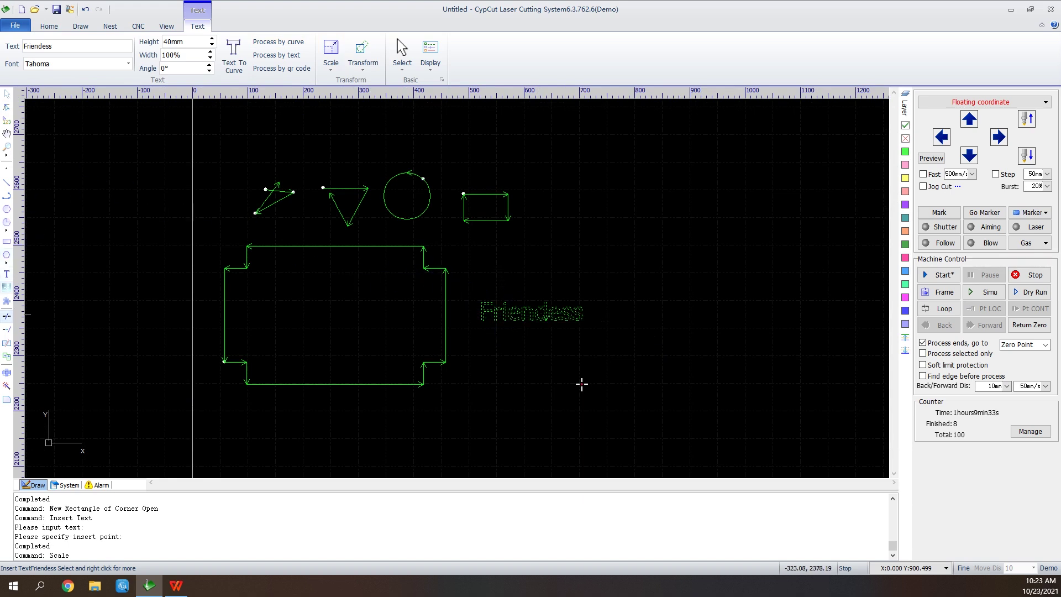
- Trim both overhanging ends at the crossing of the three lines and extend the polyline's open end to its upper edge
scroll(276, 188, "up", 4)
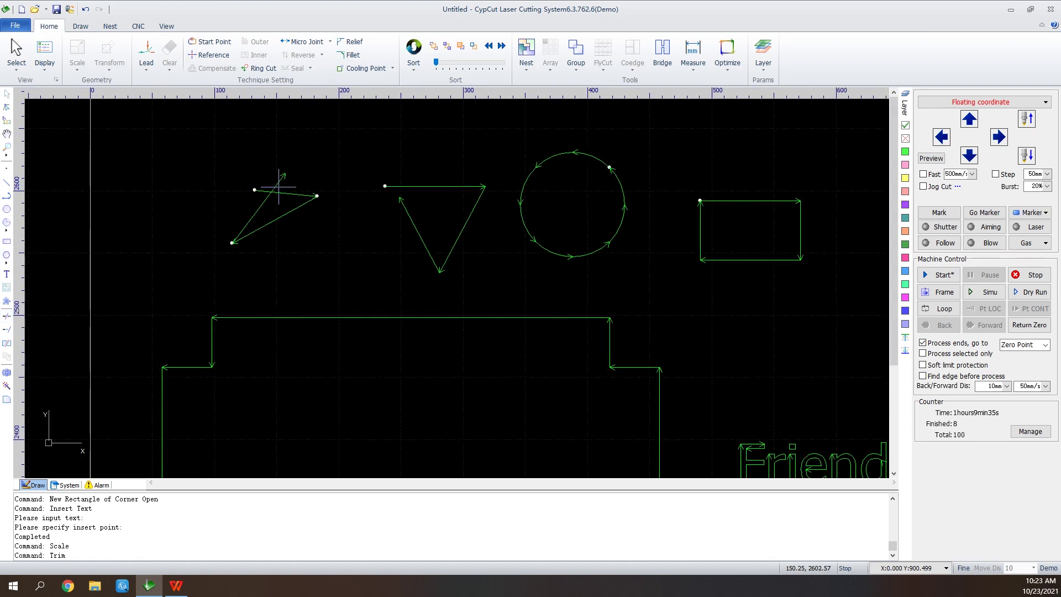
left_click(279, 184)
left_click(262, 190)
left_click(6, 329)
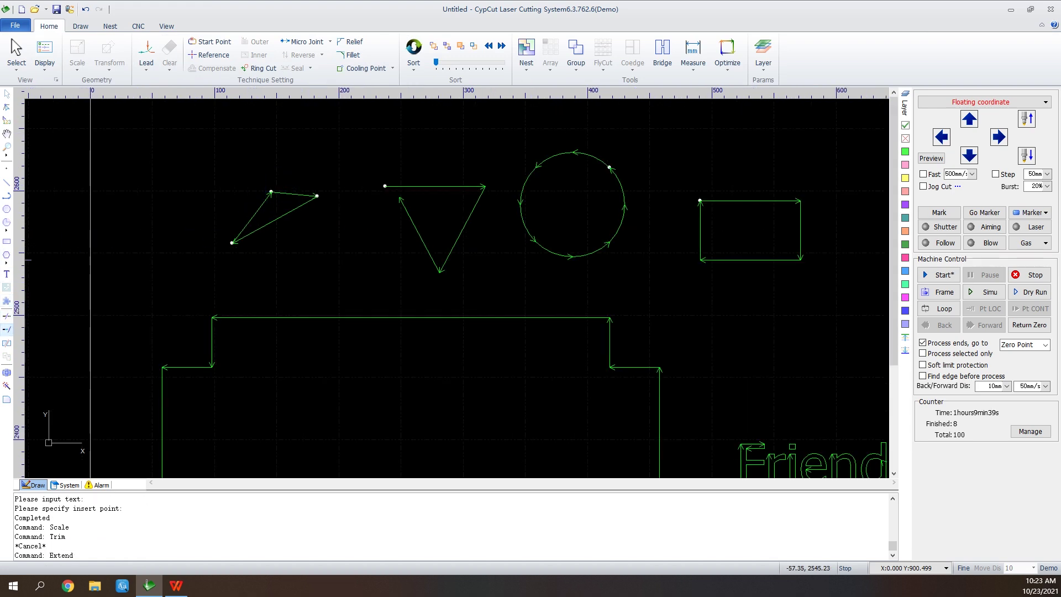
left_click(399, 197)
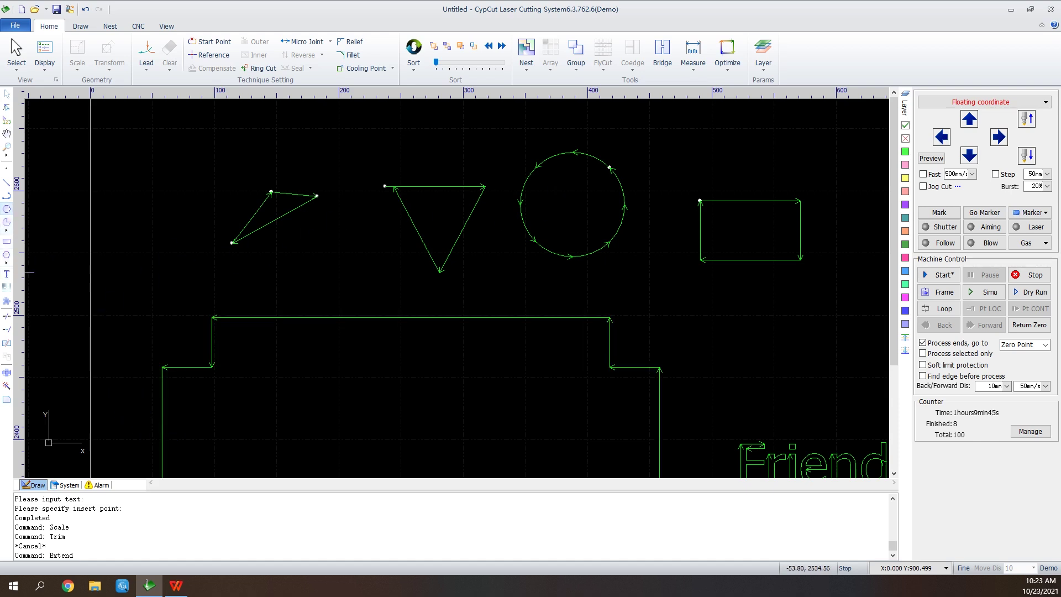
- Draw a second circle with a radius of about 65 mm around the existing circle, with its center slightly offset
left_click(6, 209)
left_click(587, 216)
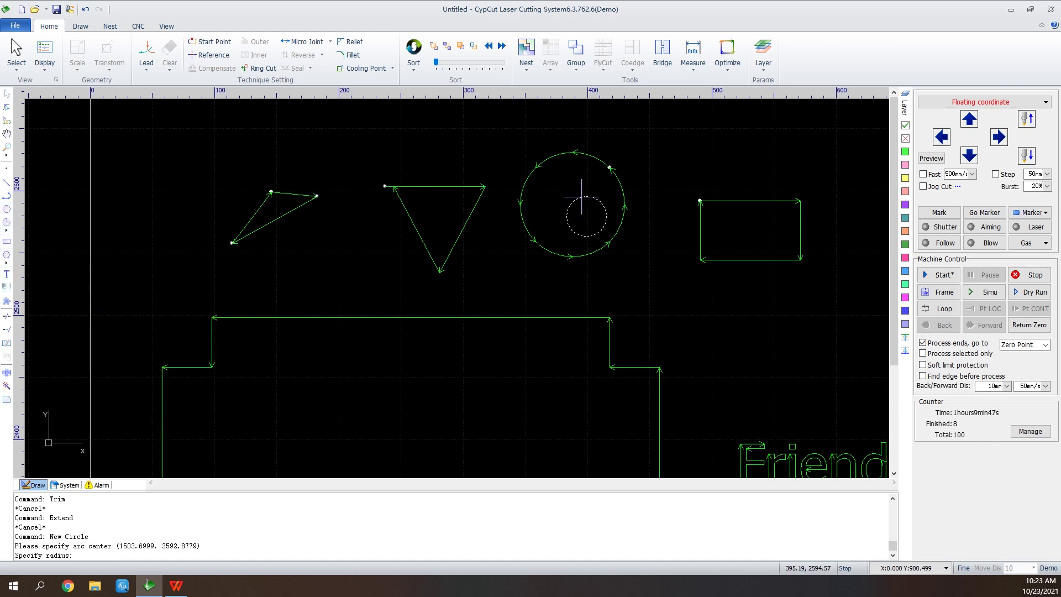
left_click(564, 138)
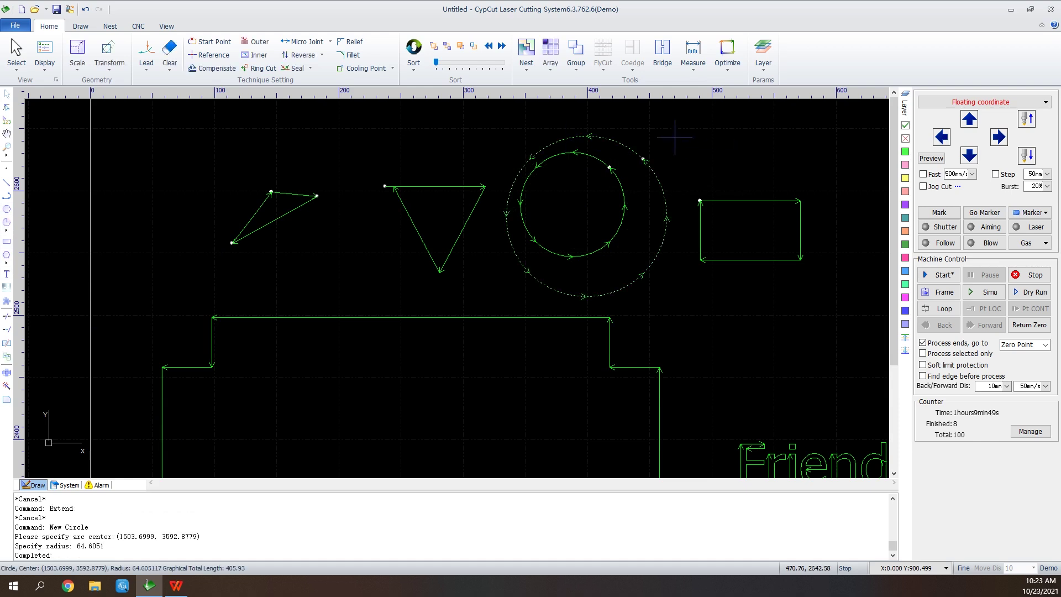
- Select both circles and align their centers so they are concentric
left_click_drag(660, 134, 558, 213)
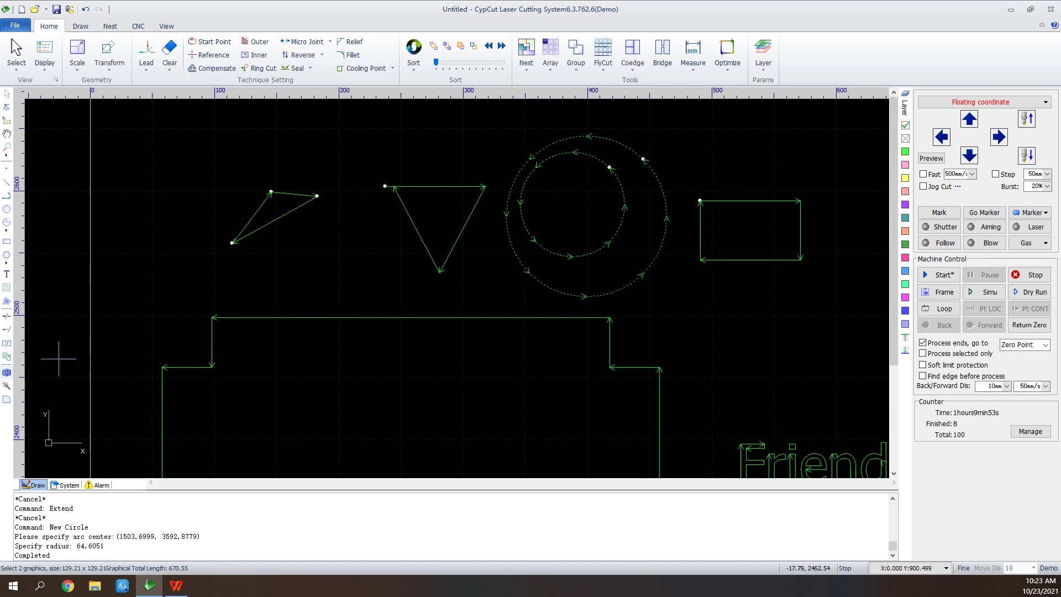
left_click(6, 372)
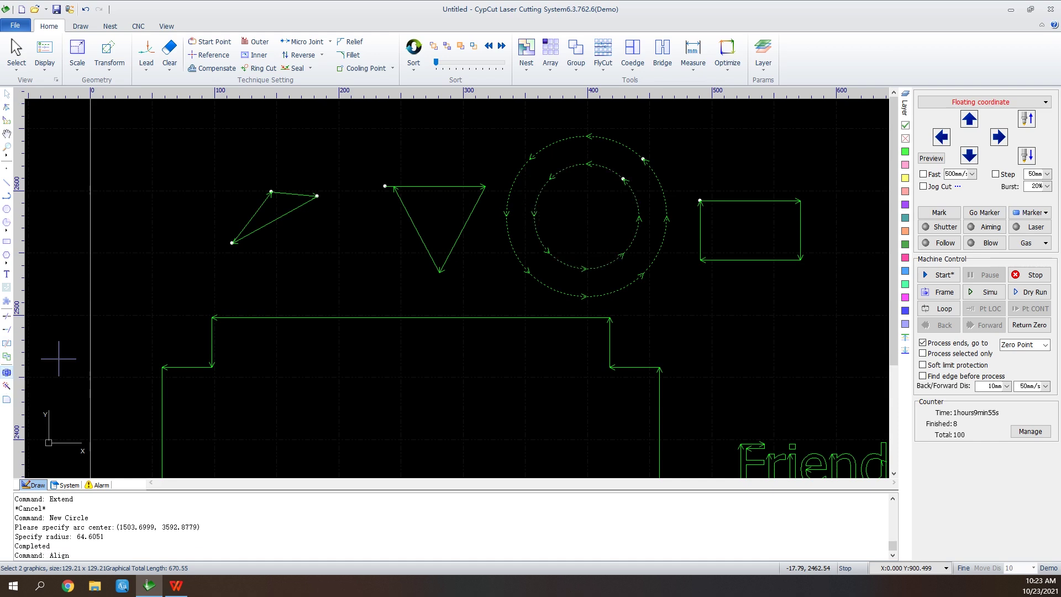
scroll(567, 269, "down", 2)
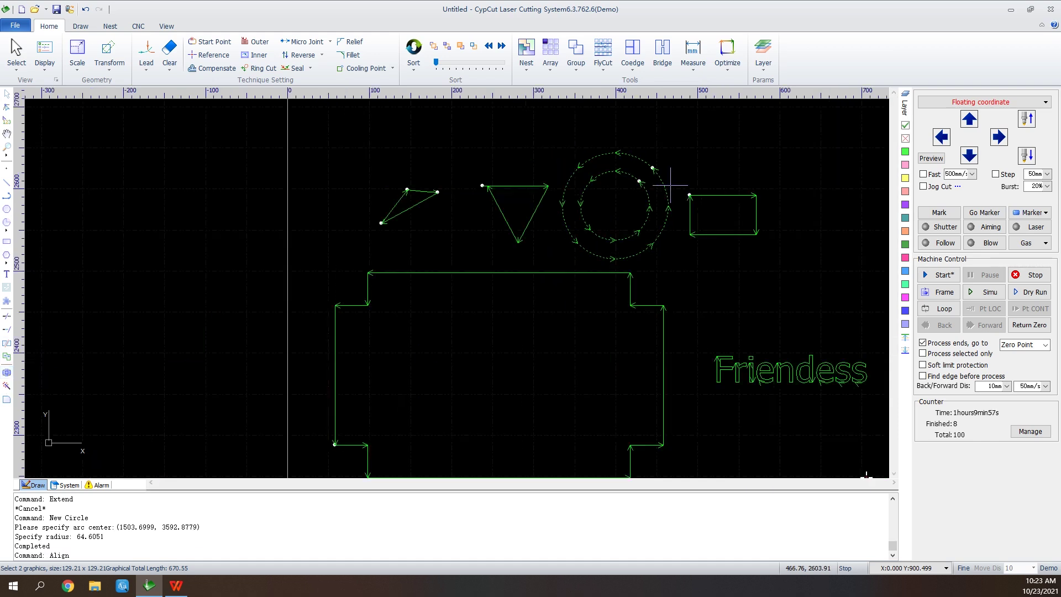
scroll(669, 186, "down", 1)
scroll(721, 207, "up", 1)
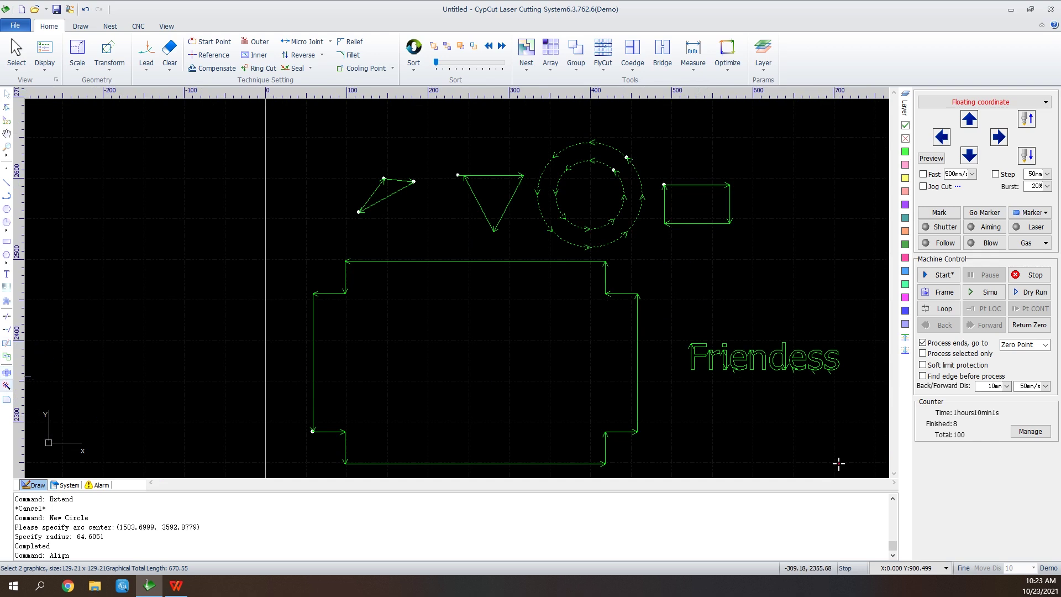
- Explode the large notched outline into individual line segments
left_click(637, 293)
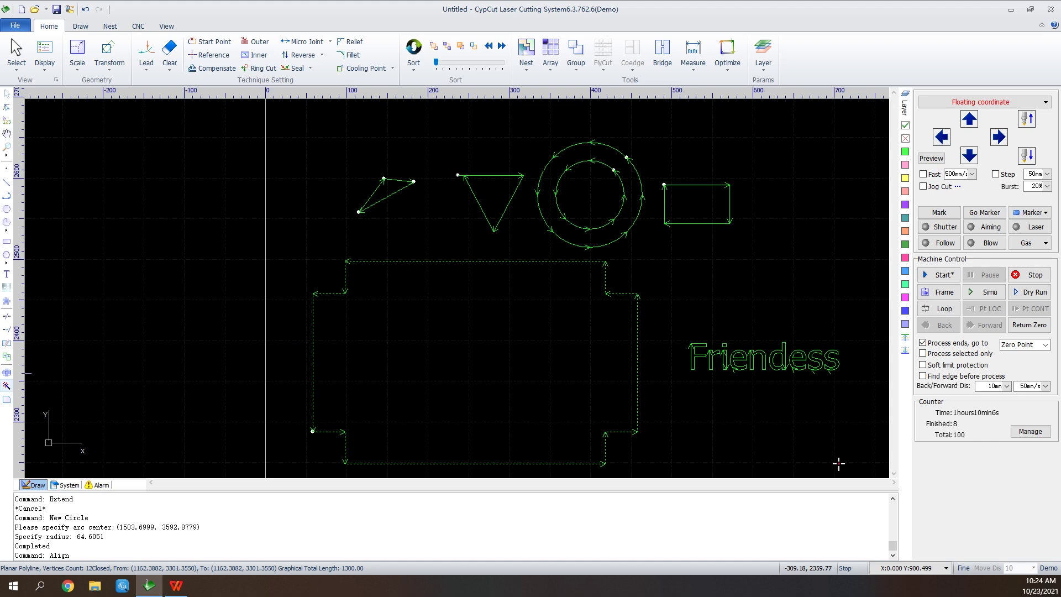
left_click(6, 385)
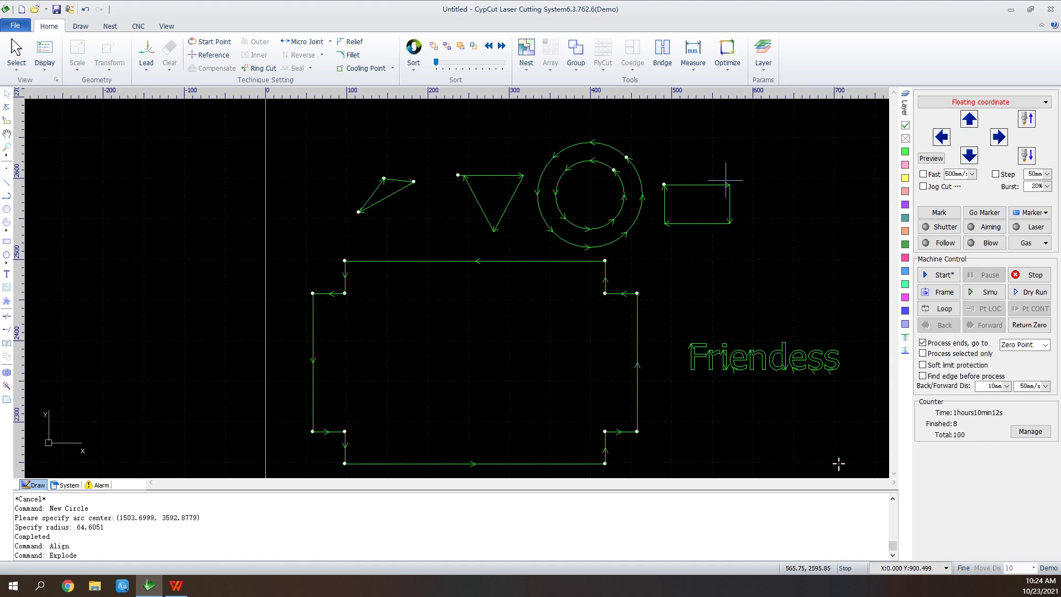
- Fillet the corners of the rectangle beside the circles with a 2 mm radius
left_click_drag(743, 175, 713, 205)
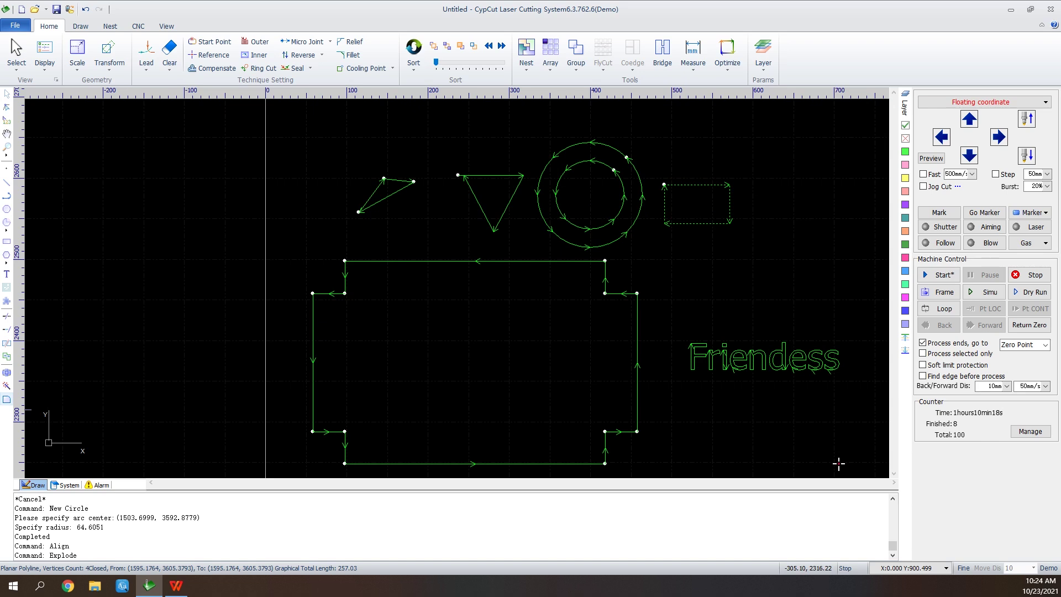
left_click(7, 399)
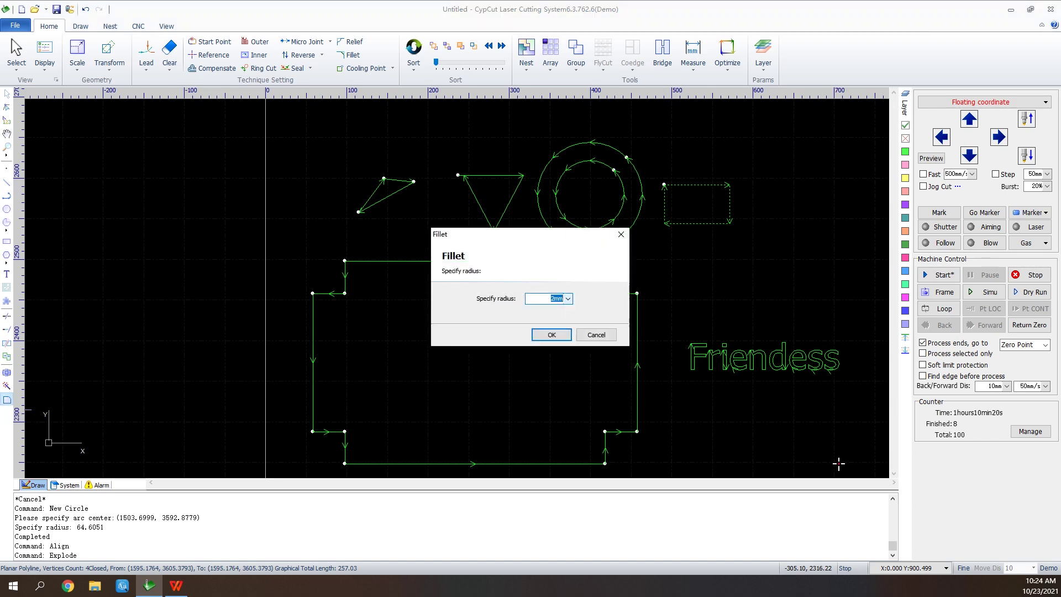
key("Return")
scroll(718, 221, "up", 5)
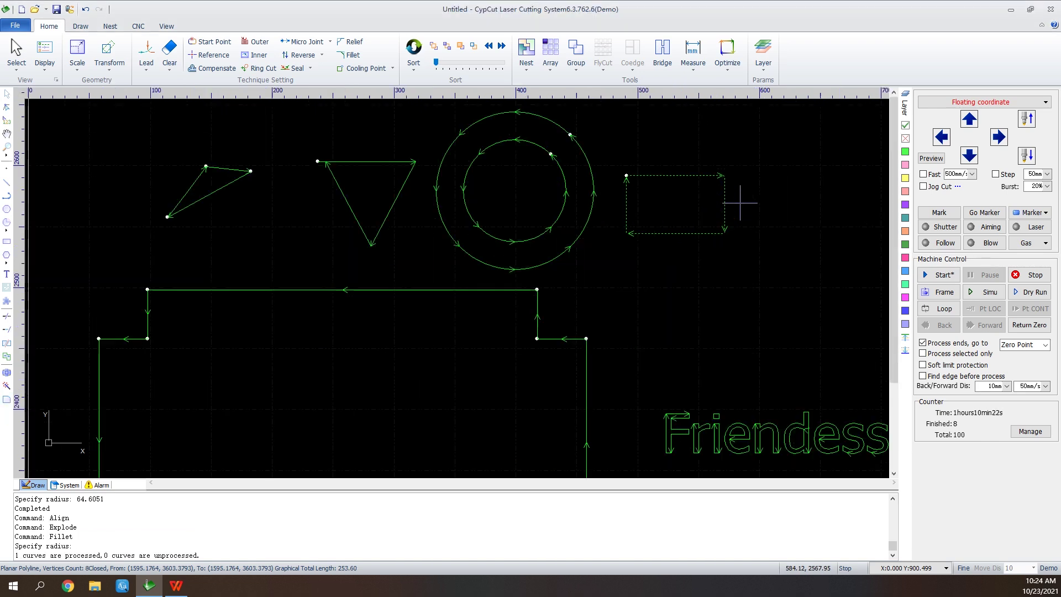
scroll(702, 269, "up", 3)
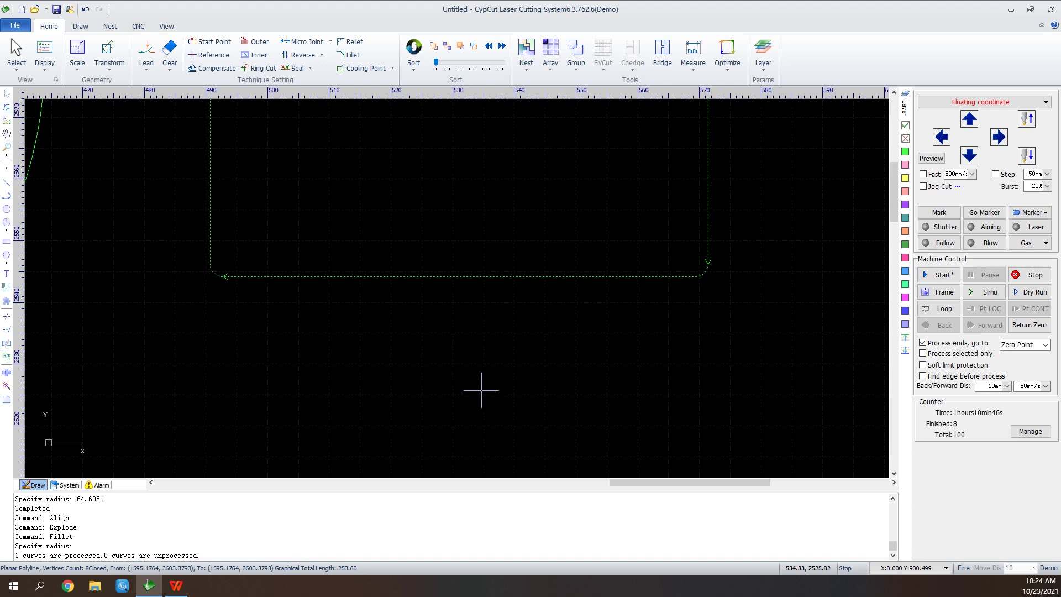
- Draw an open four-segment polyline below the rectangle, about 12 mm wide and 7.5 mm high, ending short of its start point
scroll(500, 362, "down", 2)
scroll(379, 426, "up", 4)
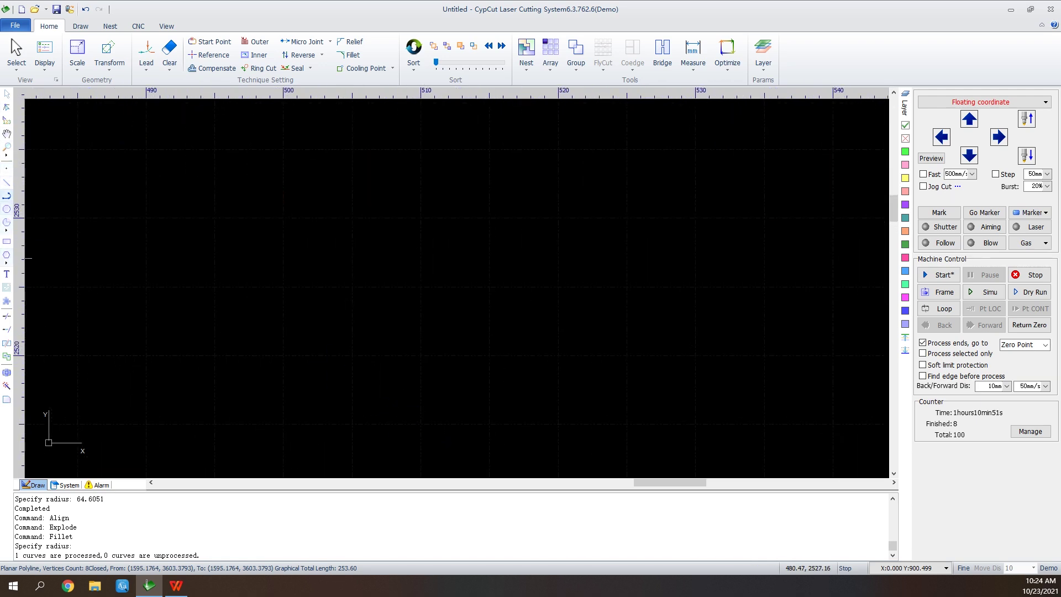
left_click(351, 179)
key("p")
left_click(239, 168)
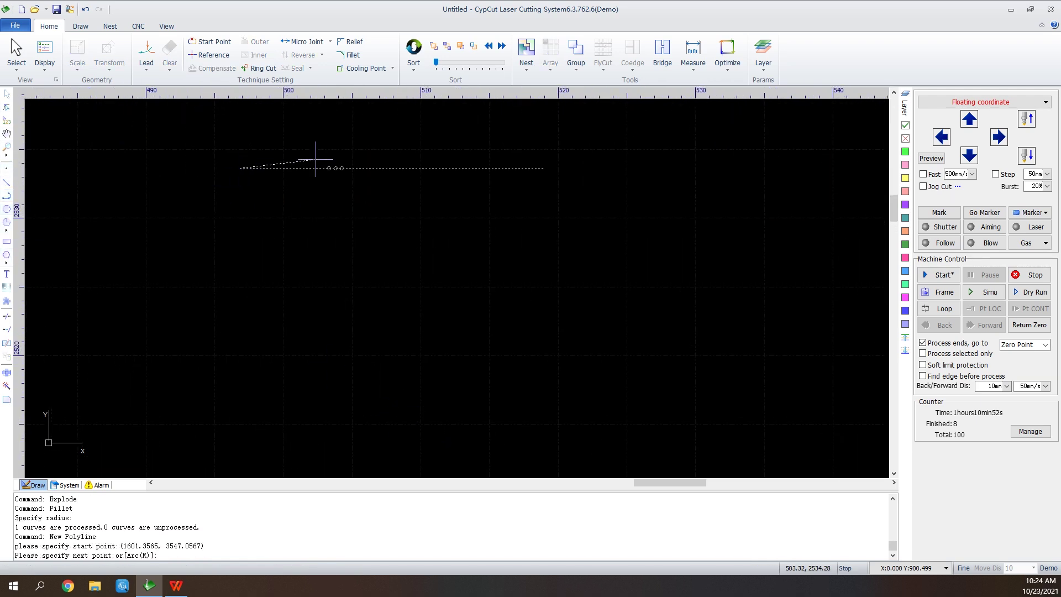
left_click(403, 168)
left_click(393, 271)
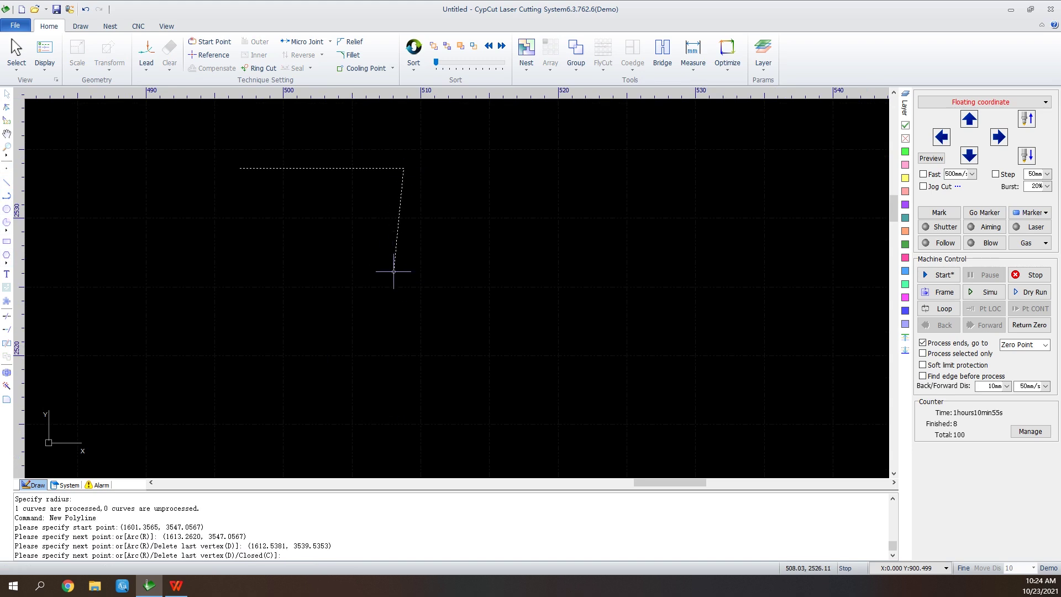
left_click(269, 271)
left_click(258, 189)
right_click(259, 188)
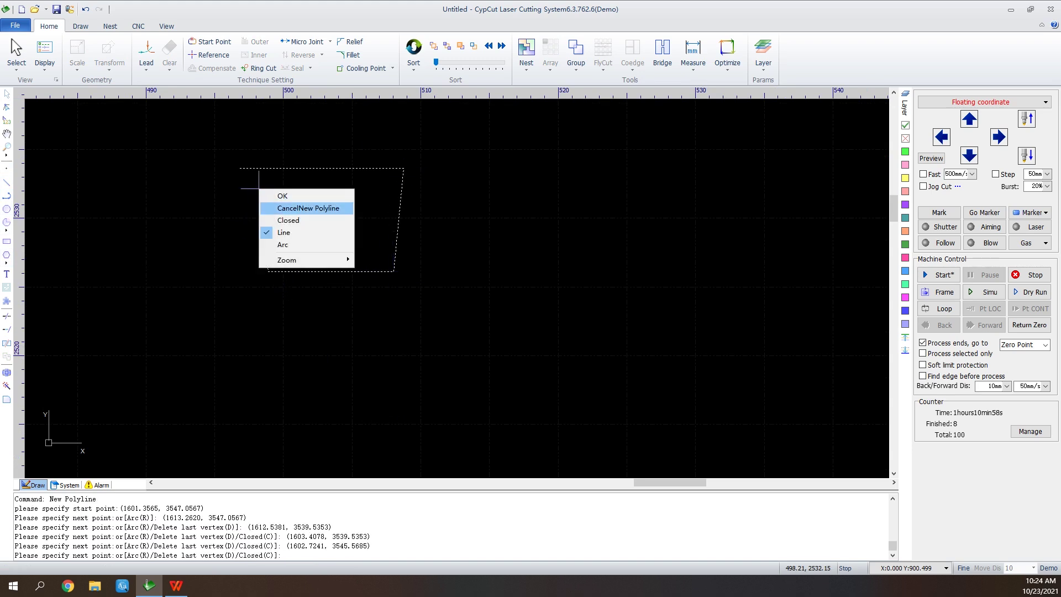
left_click(307, 208)
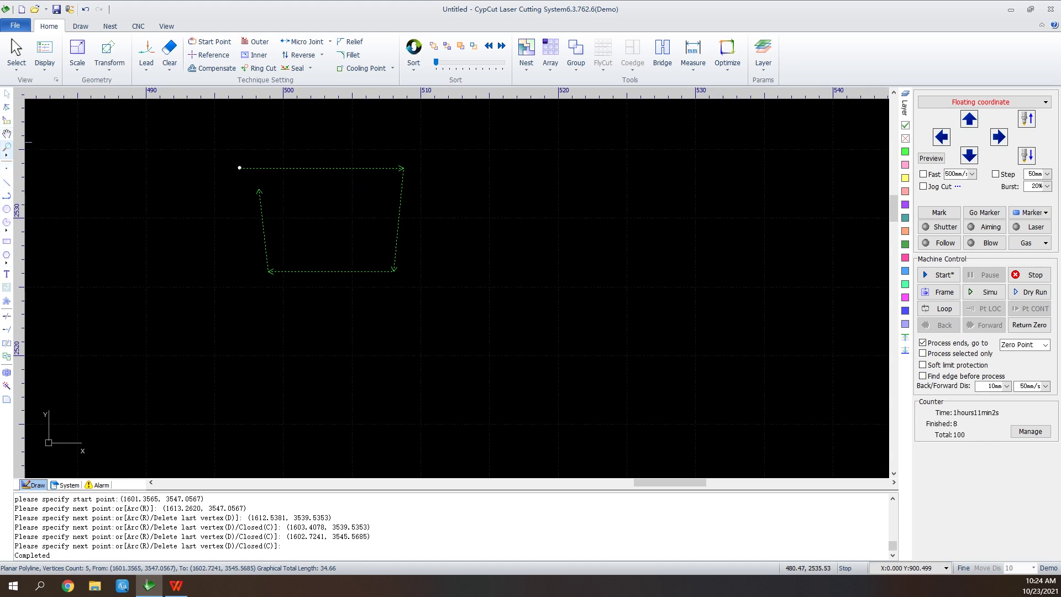
- Edit the new polyline's nodes, moving its loose end node onto the start node to close the shape
left_click(7, 107)
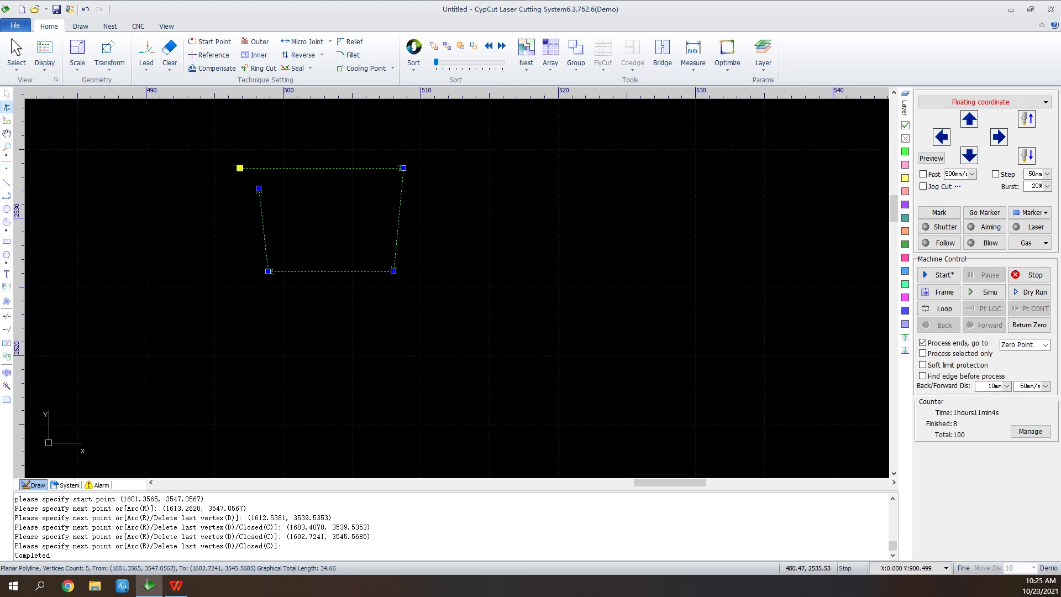
left_click(259, 189)
left_click(239, 167)
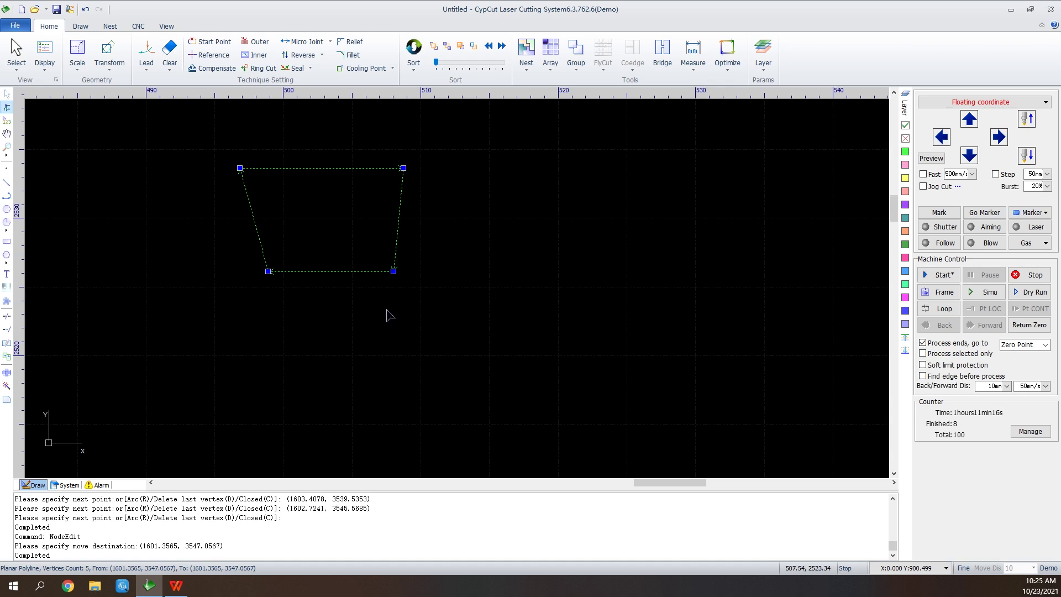
- Manually sort the cutting order: small triangle's lower line, downward triangle, outer circle, inner circle, rectangle, the large outline's upper-right notch line, the text
scroll(585, 338, "down", 6)
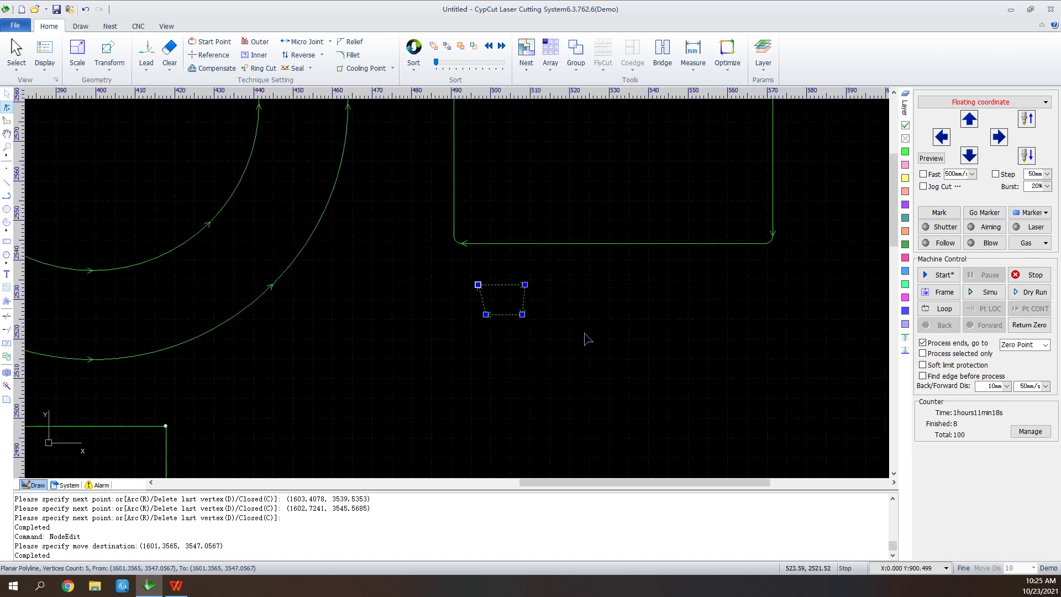
scroll(614, 158, "down", 4)
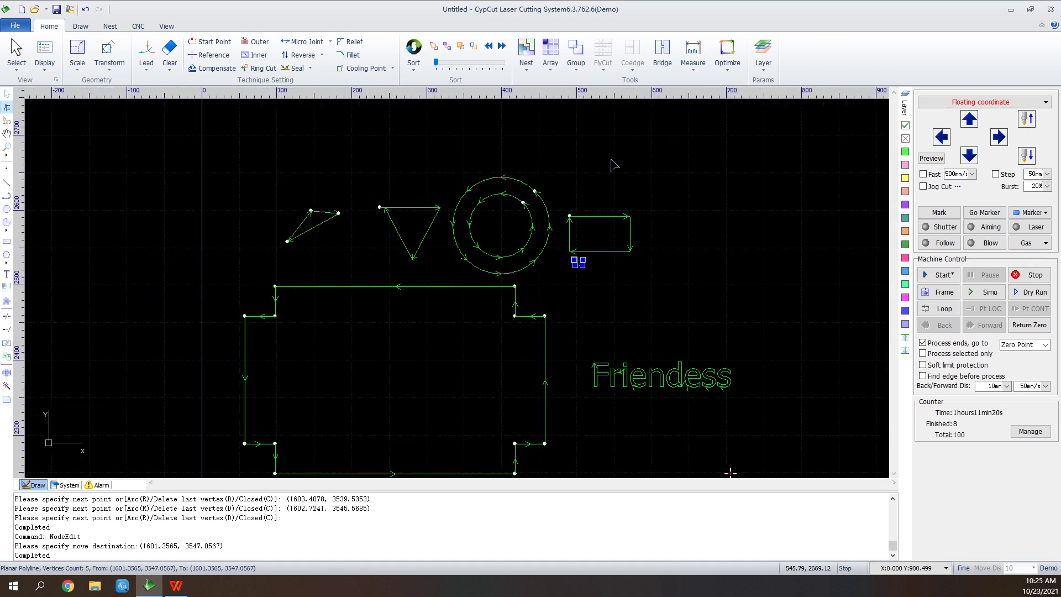
scroll(611, 163, "up", 4)
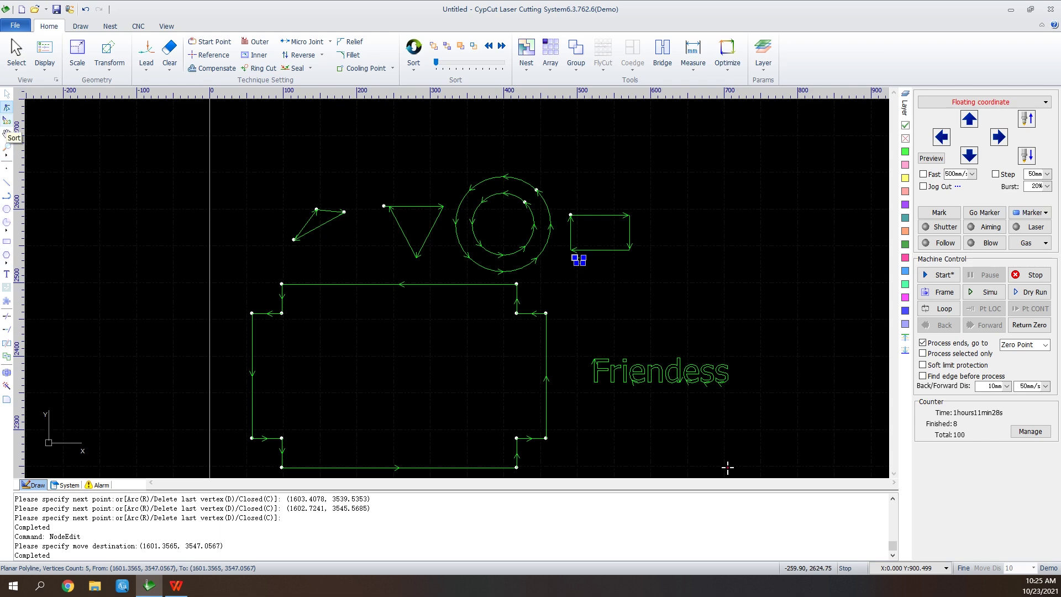
left_click(7, 120)
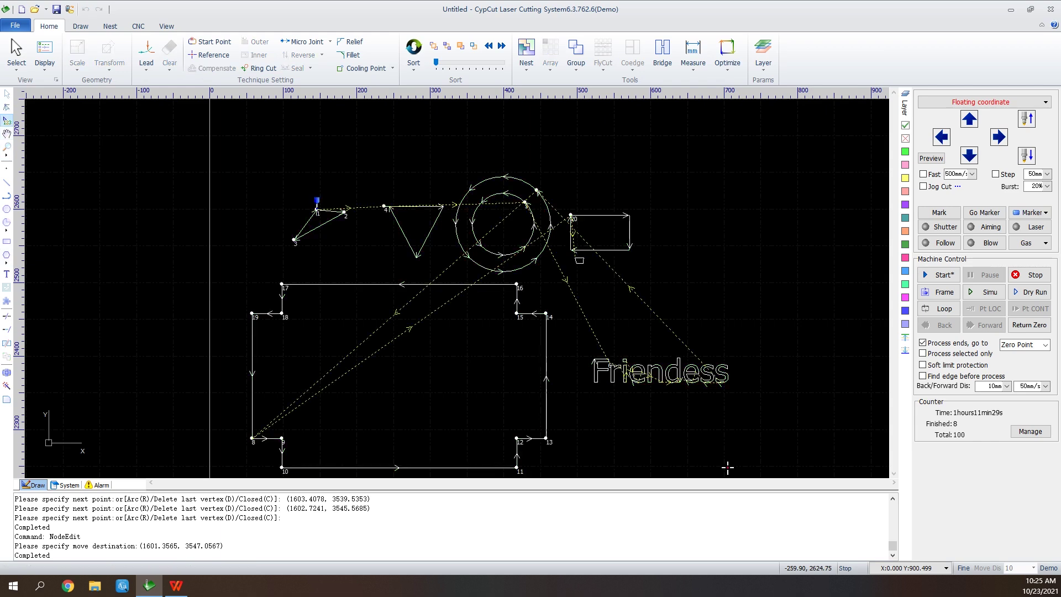
left_click(327, 224)
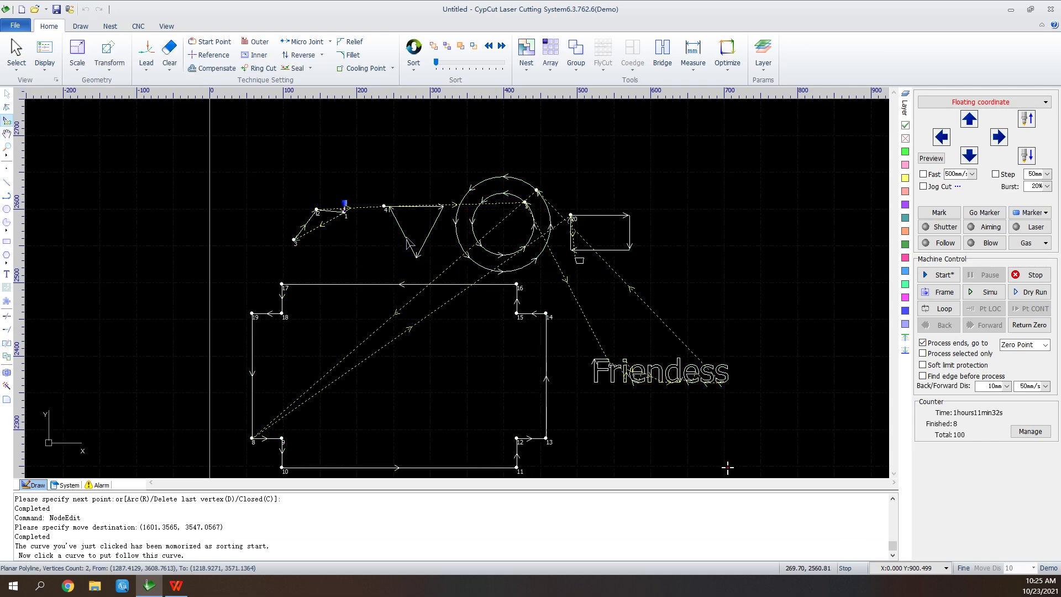
left_click(410, 243)
left_click(465, 228)
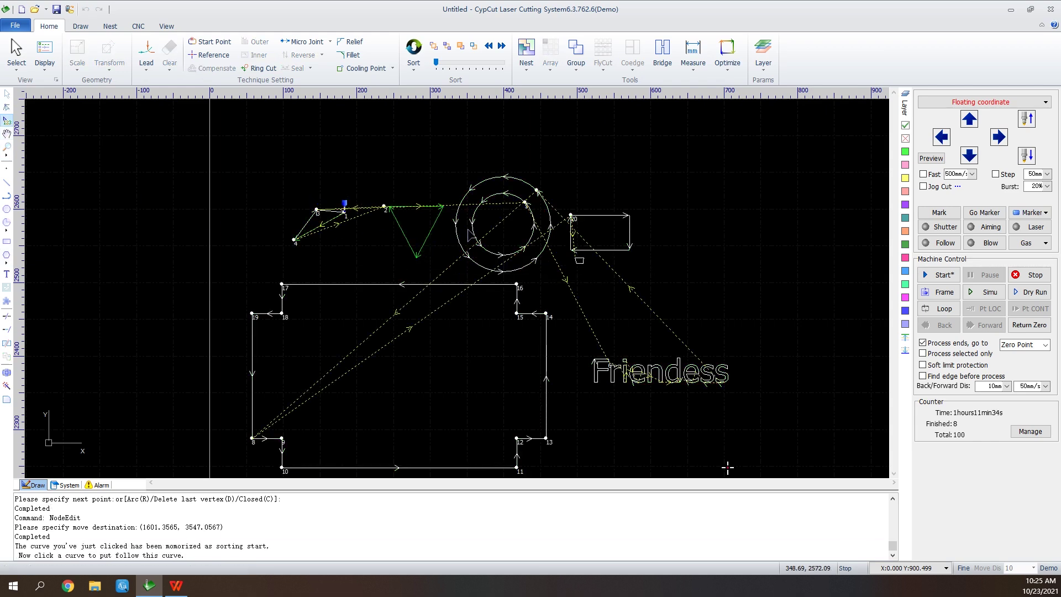
left_click(457, 225)
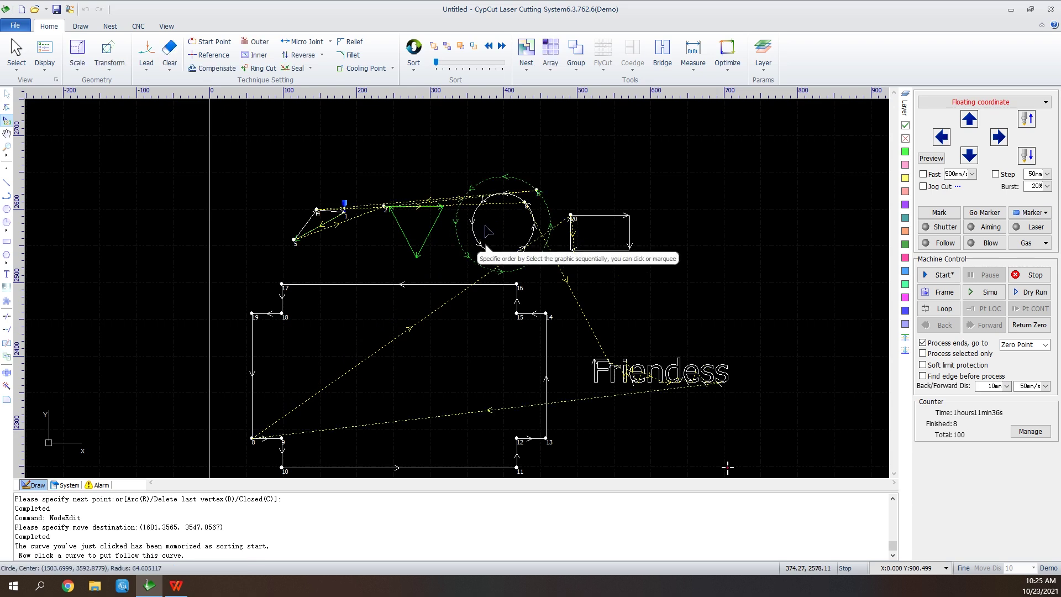
left_click(473, 231)
left_click(608, 250)
left_click(546, 320)
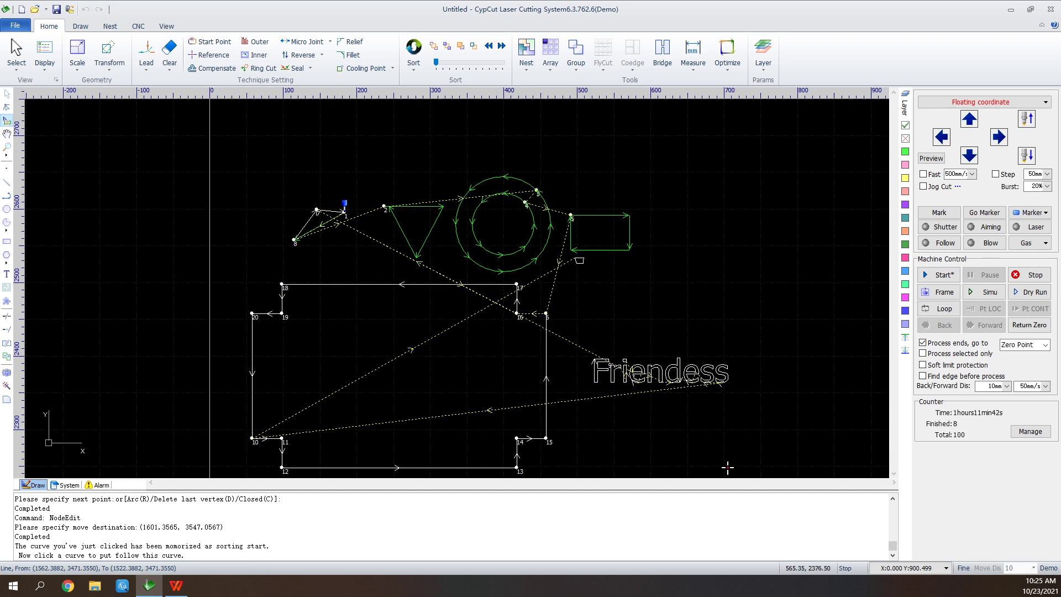
left_click(625, 374)
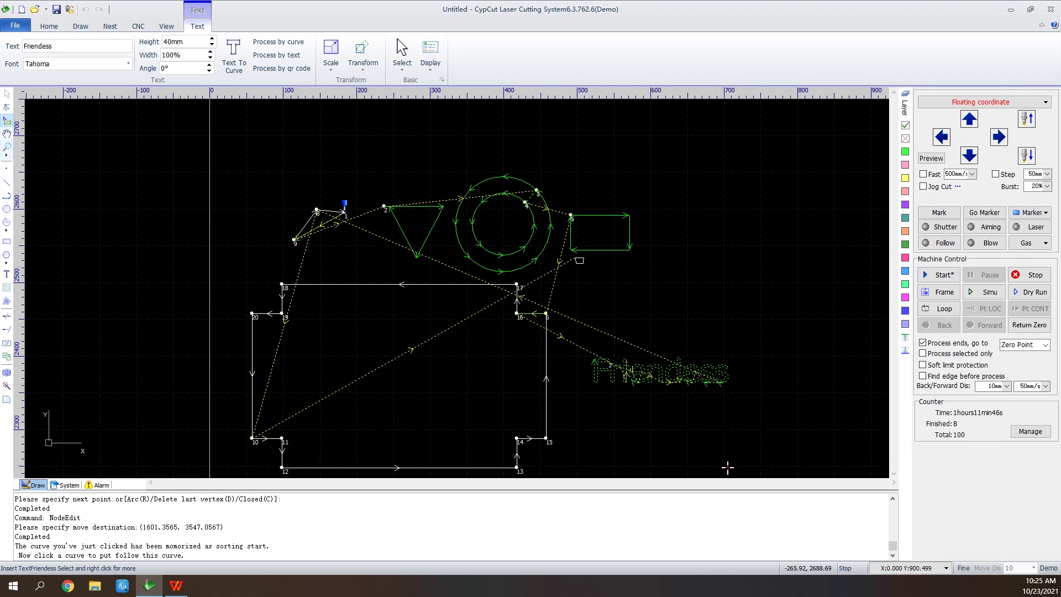
right_click(727, 468)
- Pan across the drawing and zoom to fit all graphics in the view
middle_click_drag(727, 467, 629, 330)
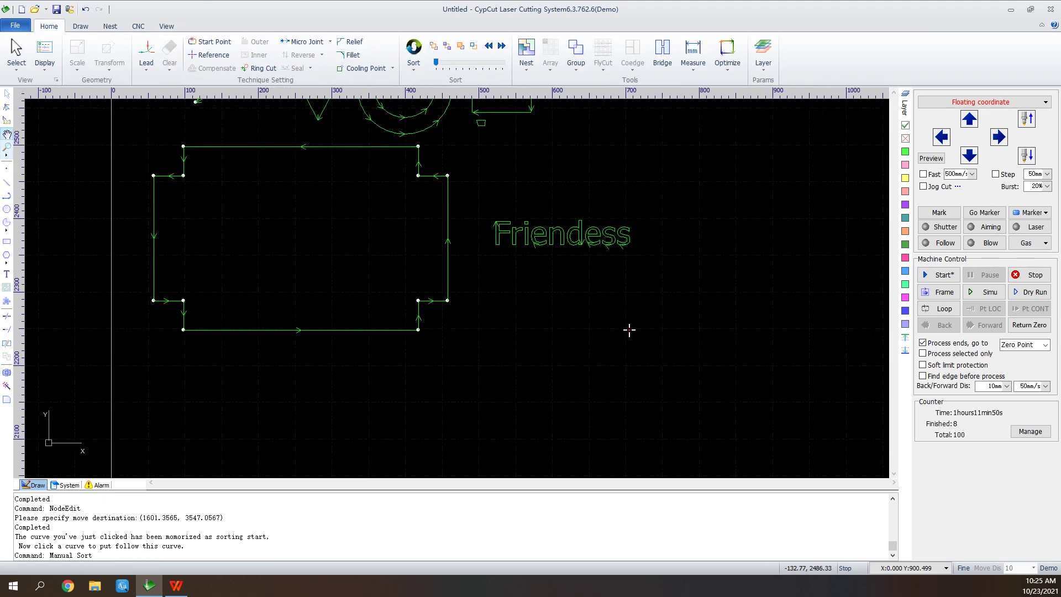
key("Down")
key("Down")
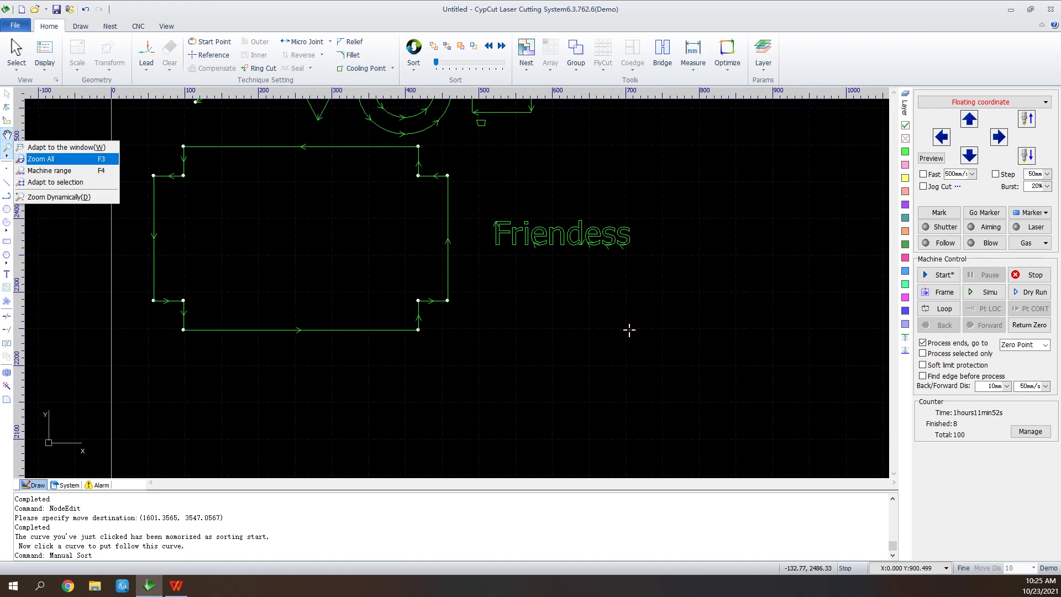
key("Return")
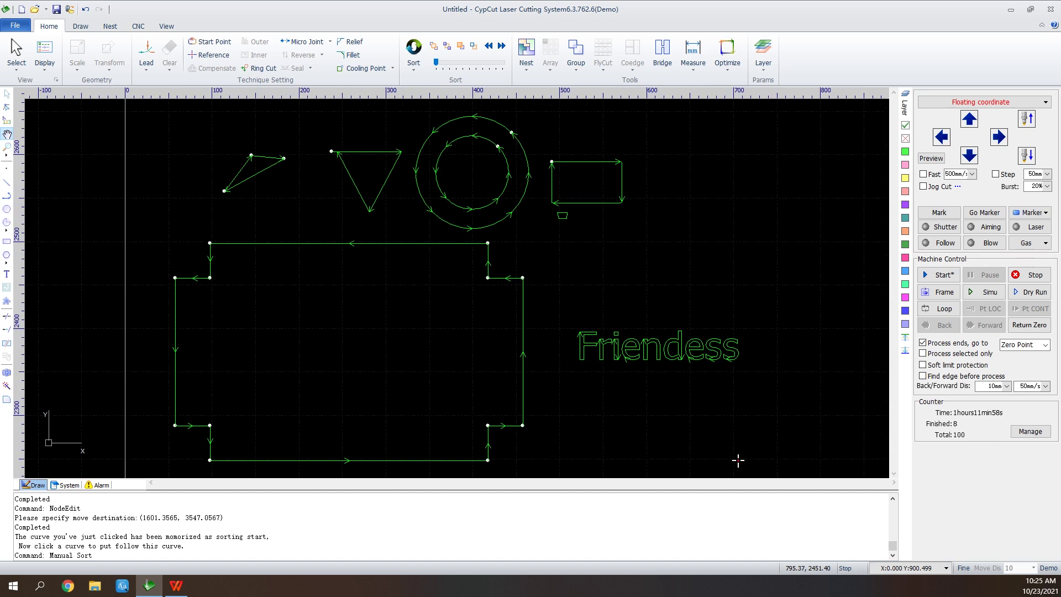
- Open the drawing file eg7批量.lxds without saving the current drawing
key("ctrl+o")
key("n")
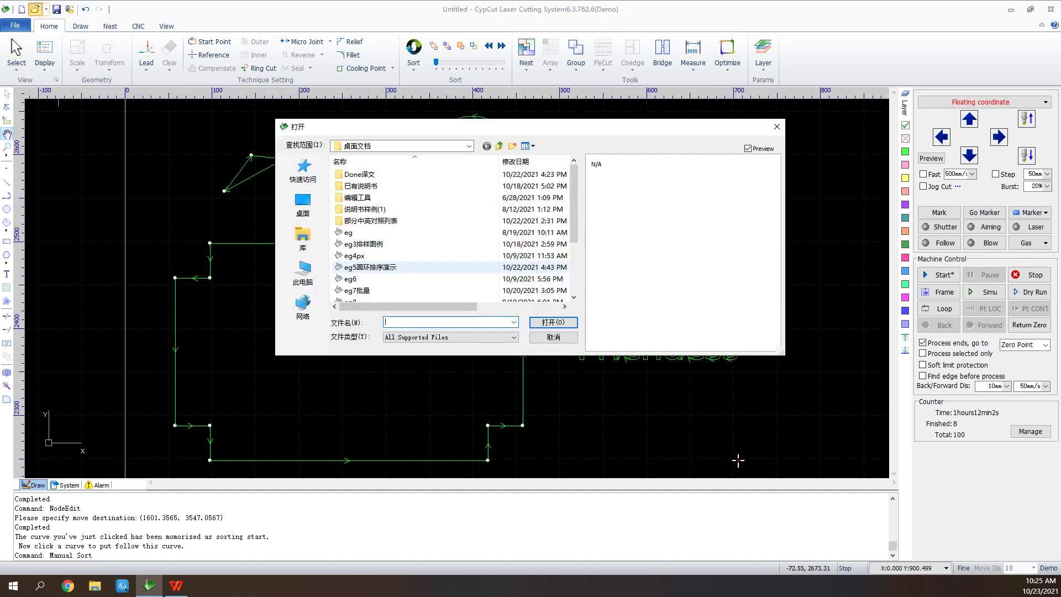
key("Return")
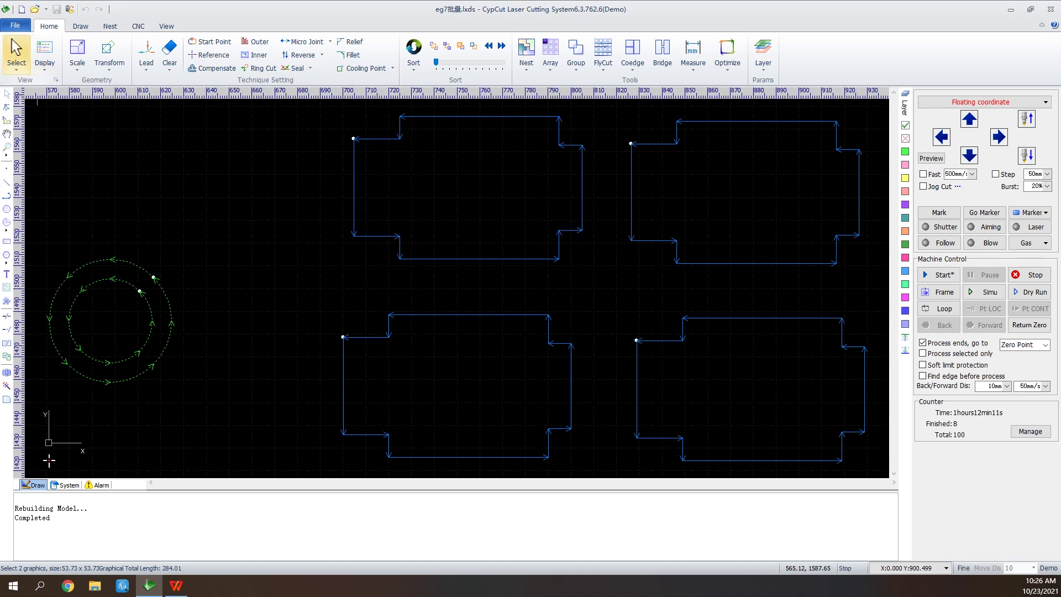
- Select the upper-left notched outline and use Batch Modify to add a lead line to it and all identical outlines
left_click(16, 53)
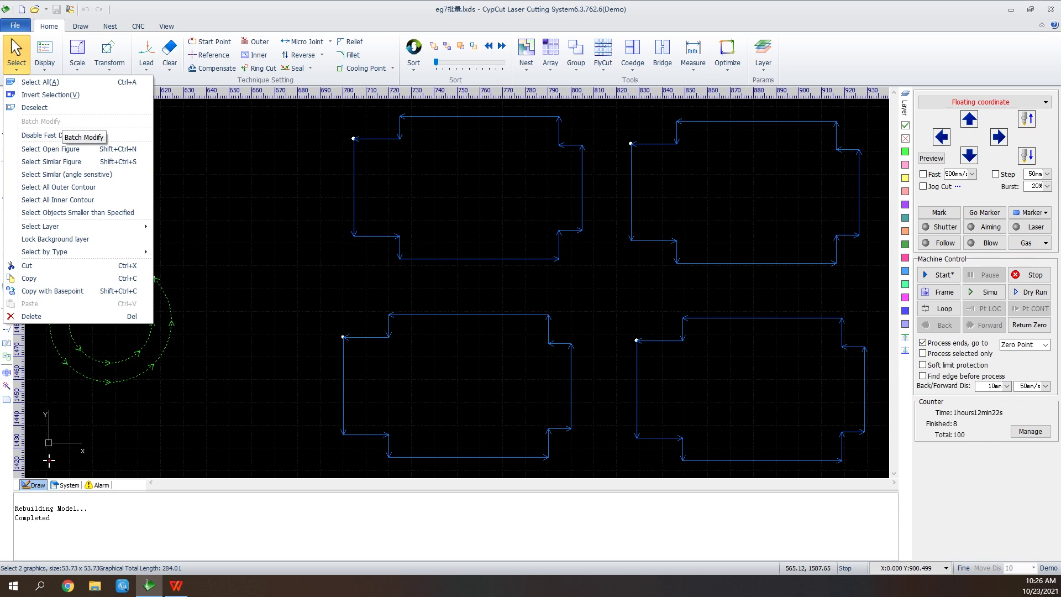
left_click(291, 193)
left_click_drag(592, 130, 522, 194)
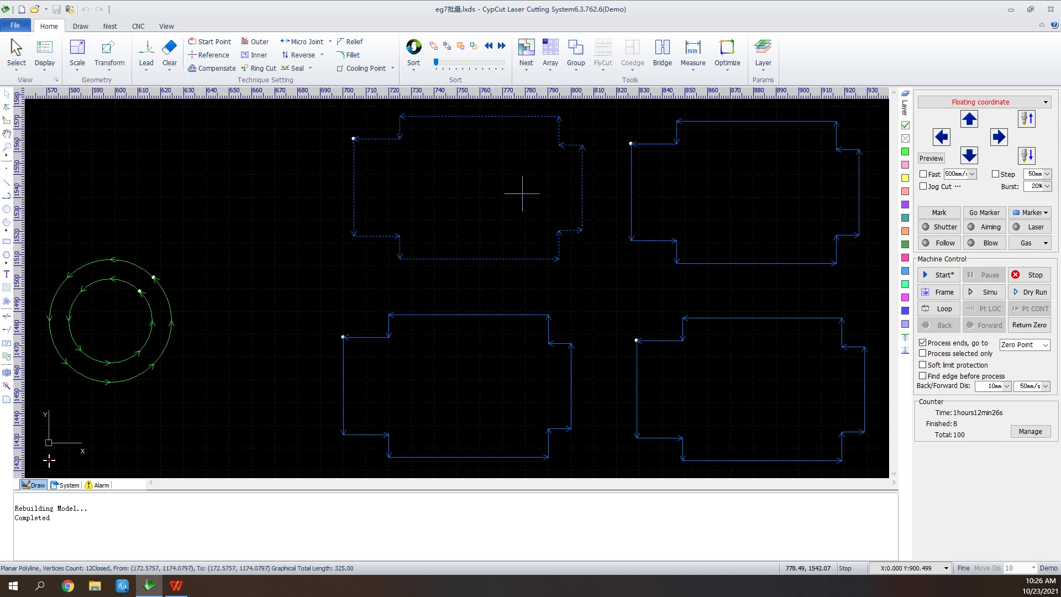
left_click(16, 55)
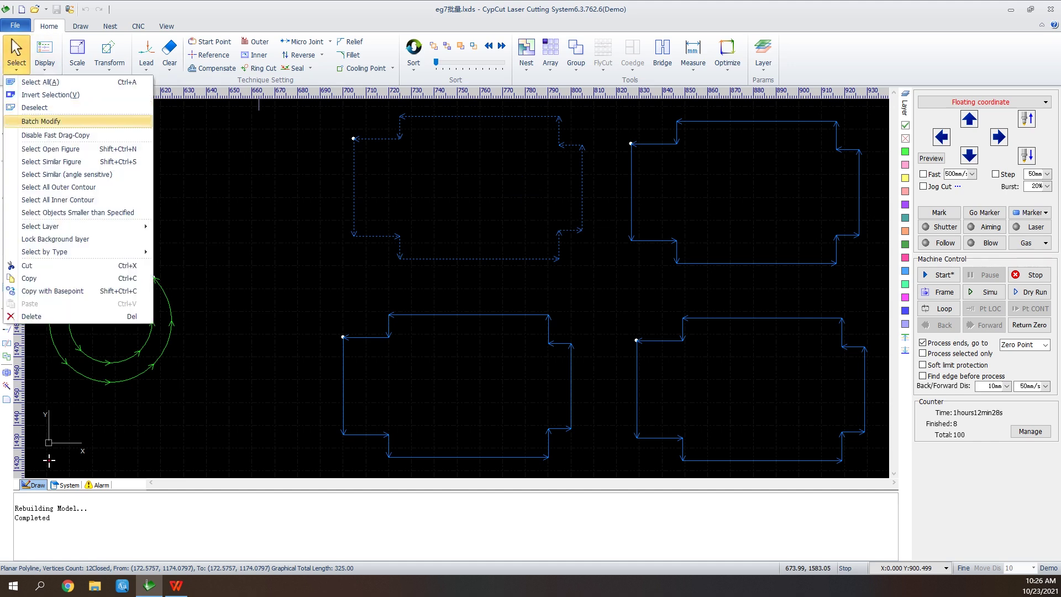
left_click(41, 121)
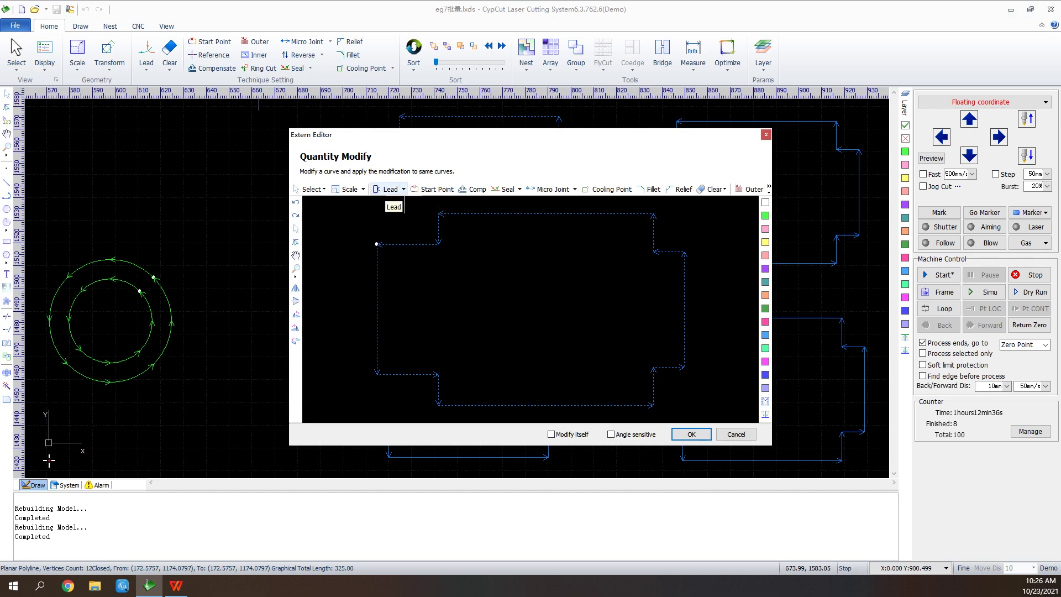
left_click(388, 189)
left_click(576, 451)
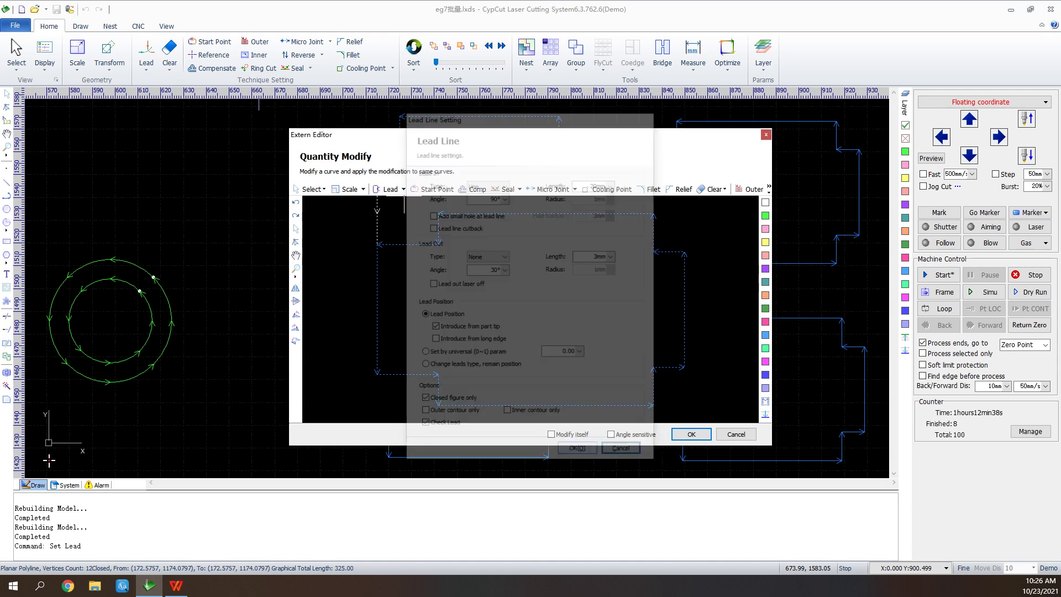
left_click(690, 433)
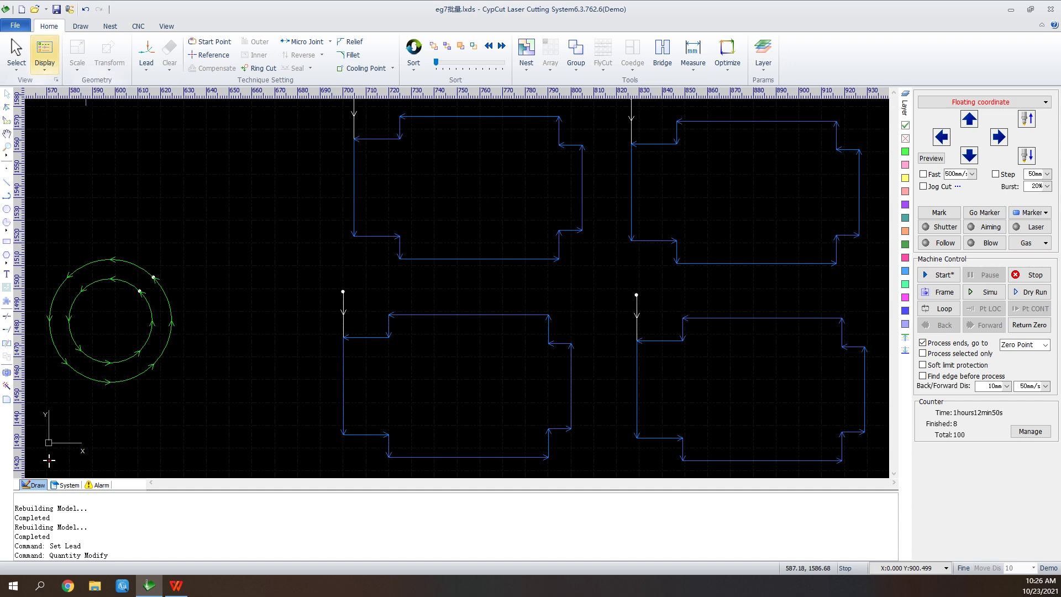
left_click(44, 55)
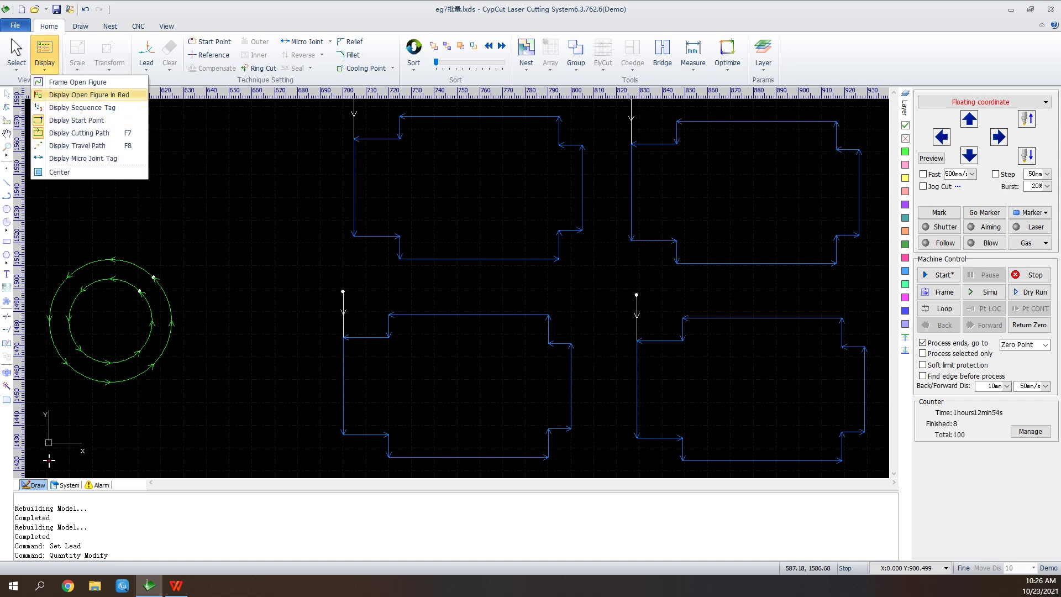
left_click(17, 56)
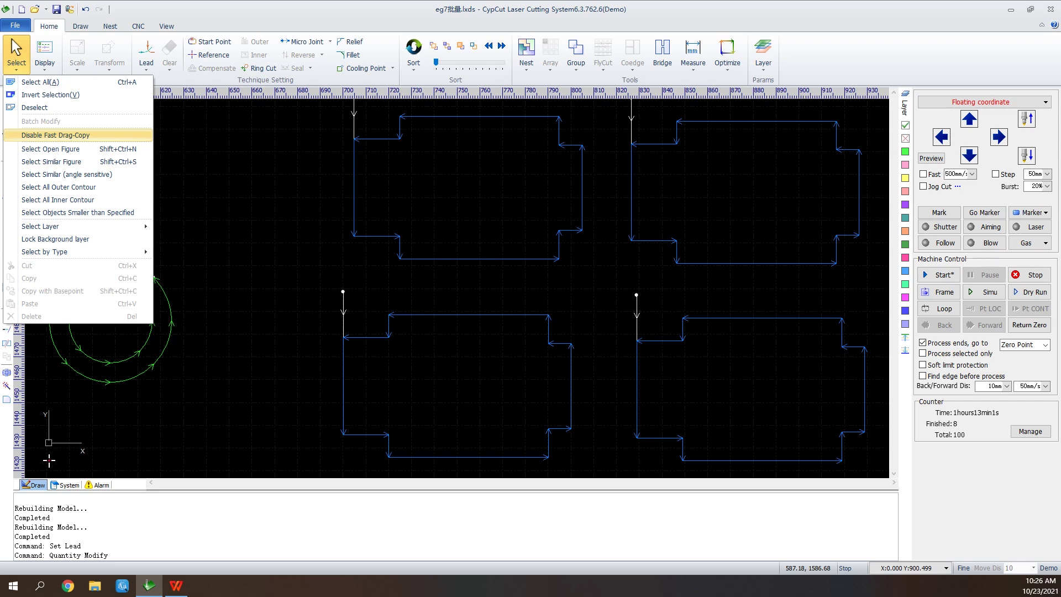
- Switch the Disable Fast Drag-Copy option, select the upper-left notched outline, and switch the option back
left_click(55, 135)
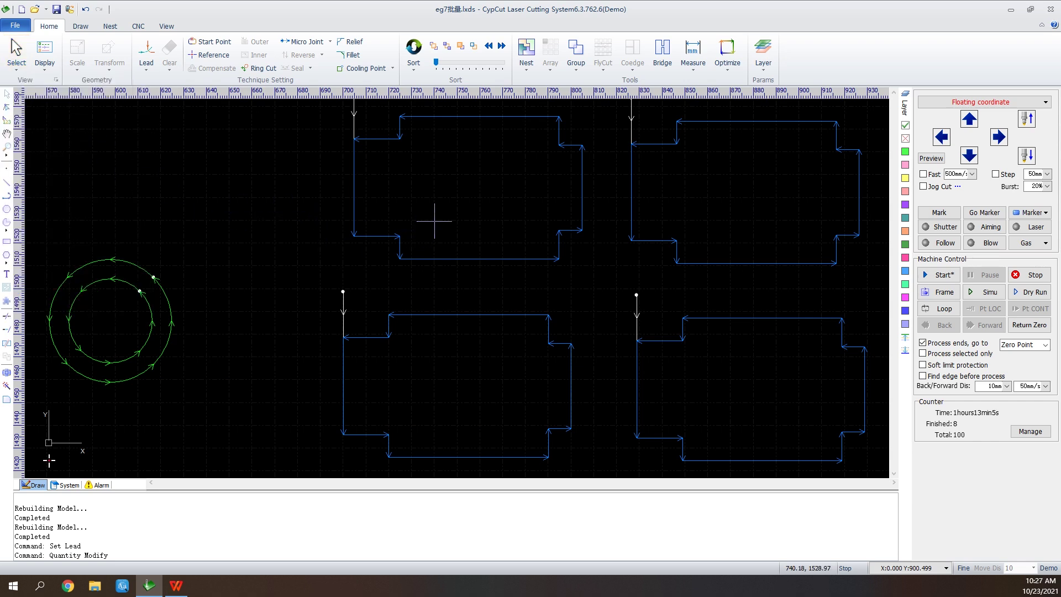
left_click(476, 258)
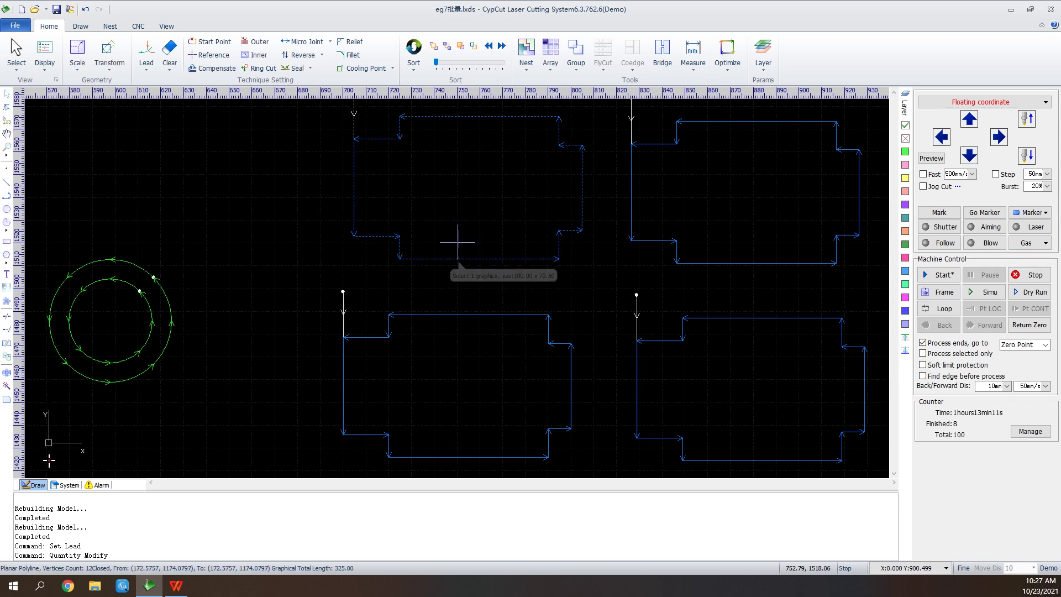
left_click(16, 60)
left_click(52, 135)
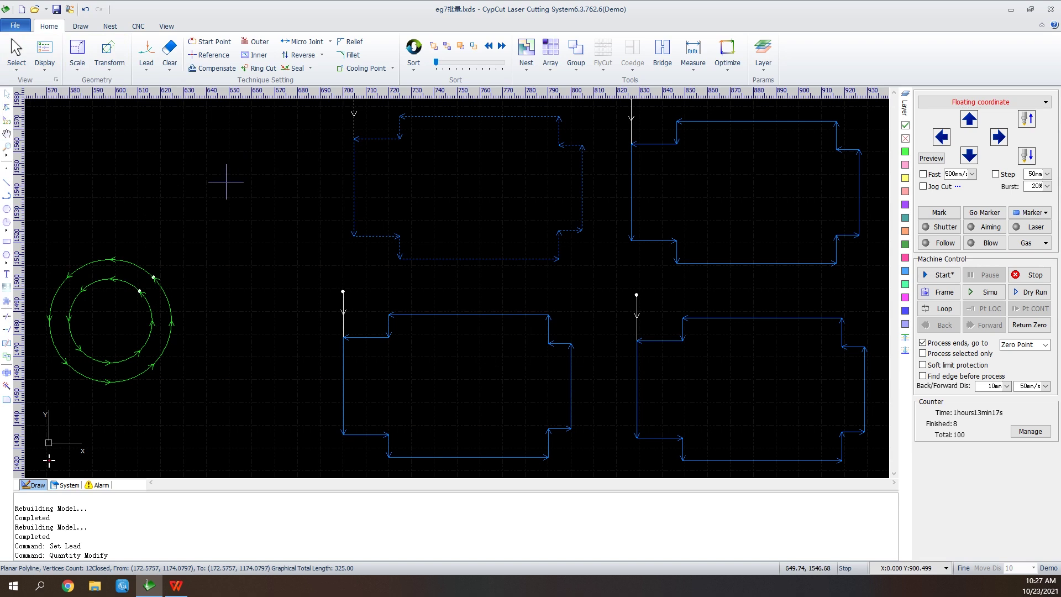
- Select all graphics on Layer10
left_click(17, 61)
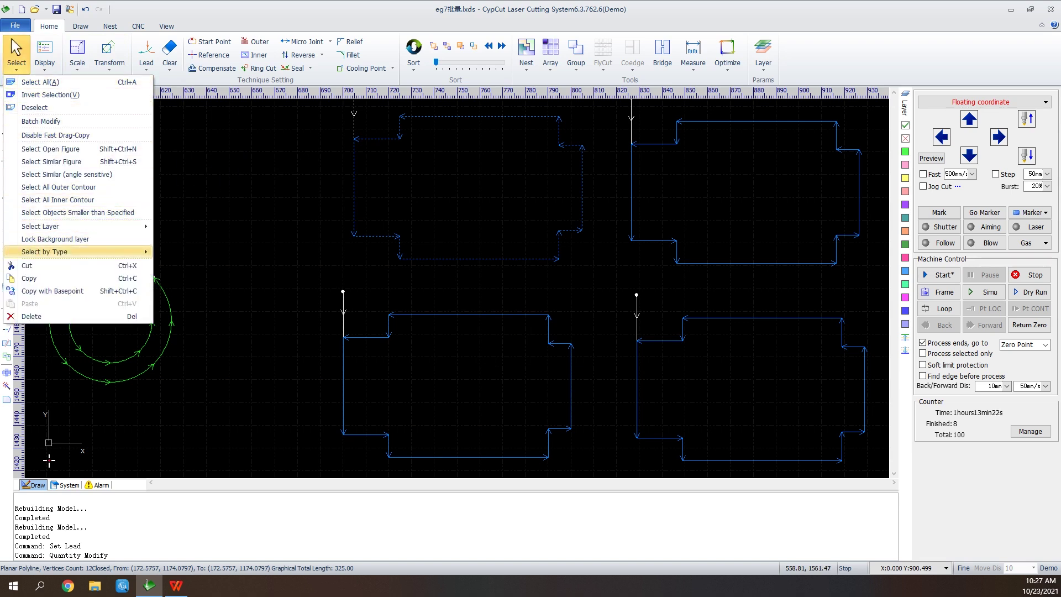
mouse_move(83, 226)
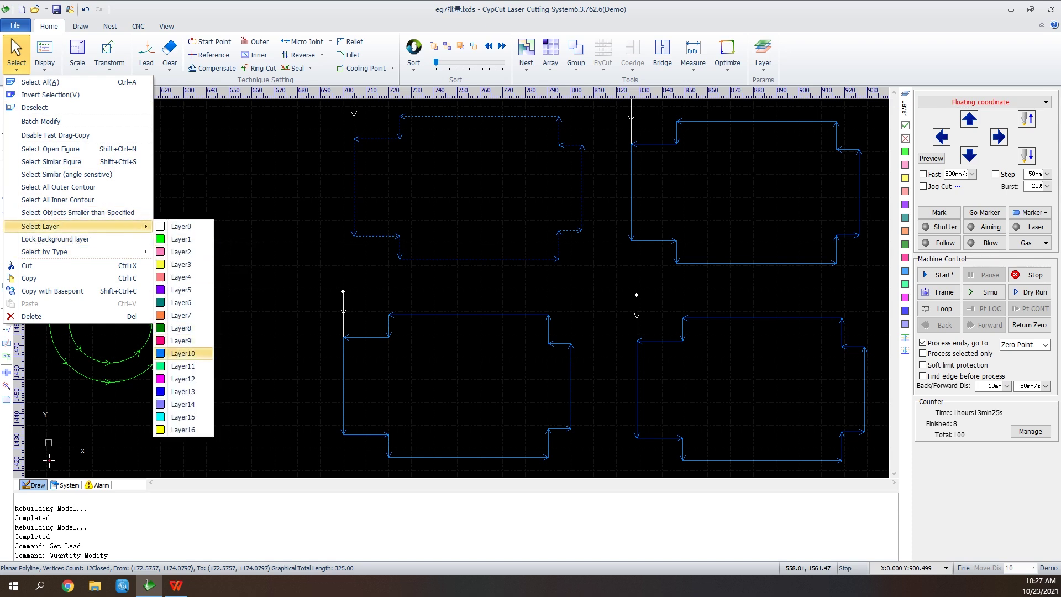
left_click(183, 353)
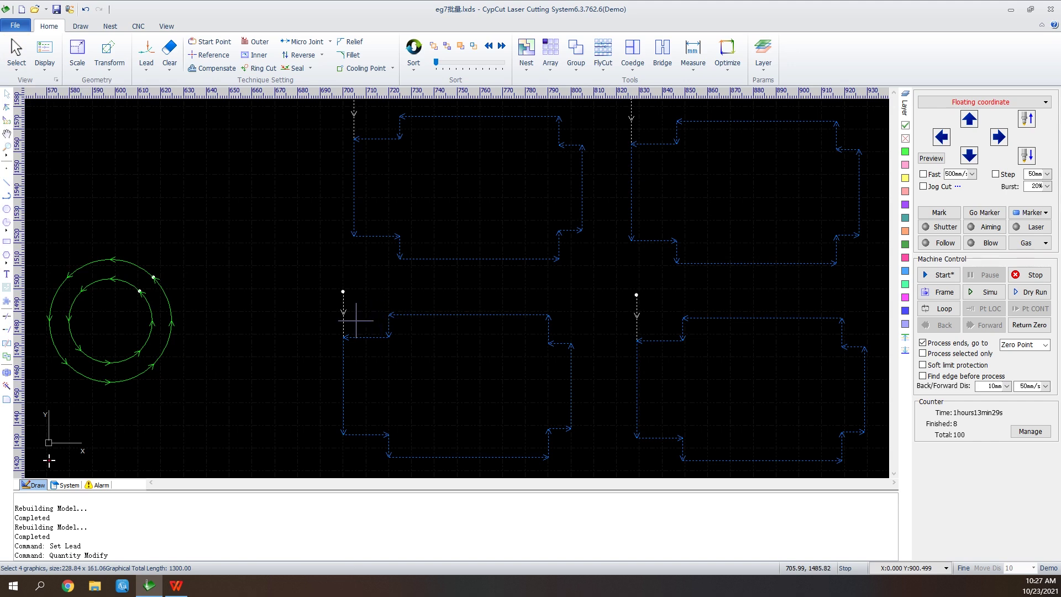
scroll(326, 315, "down", 2)
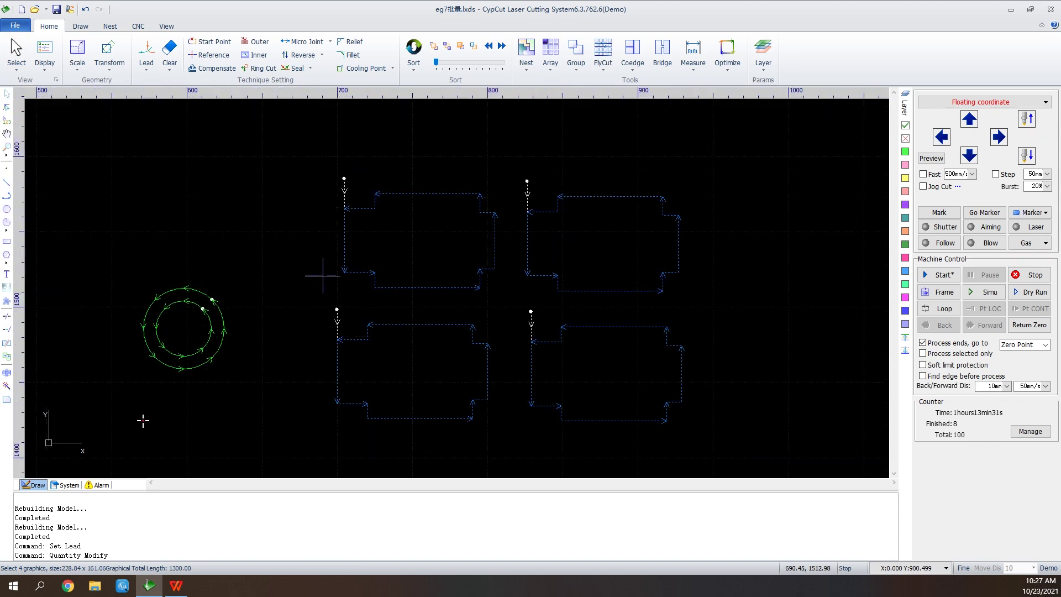
- Clear the selection, box-select the whole upper-left notched outline, deselect it, and reselect it with a right-to-left crossing window over its right part
left_click(325, 170)
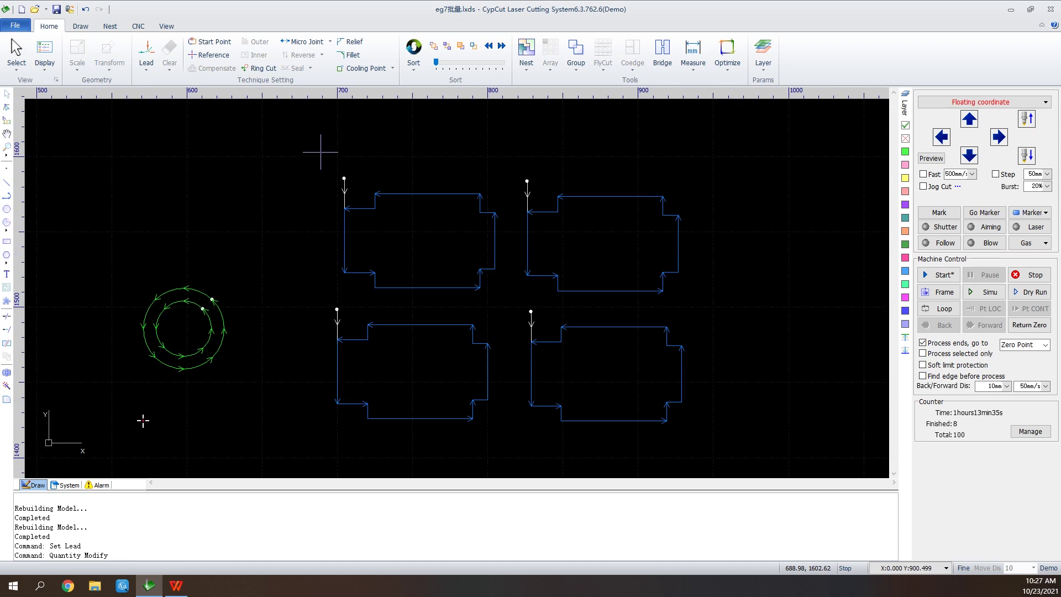
left_click_drag(323, 162, 511, 302)
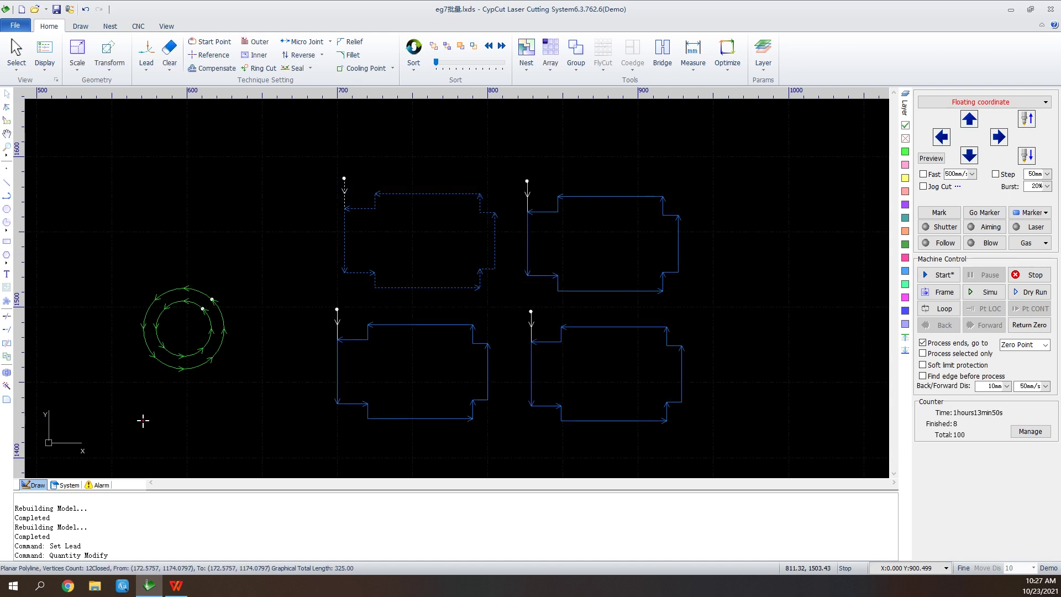
left_click(504, 301)
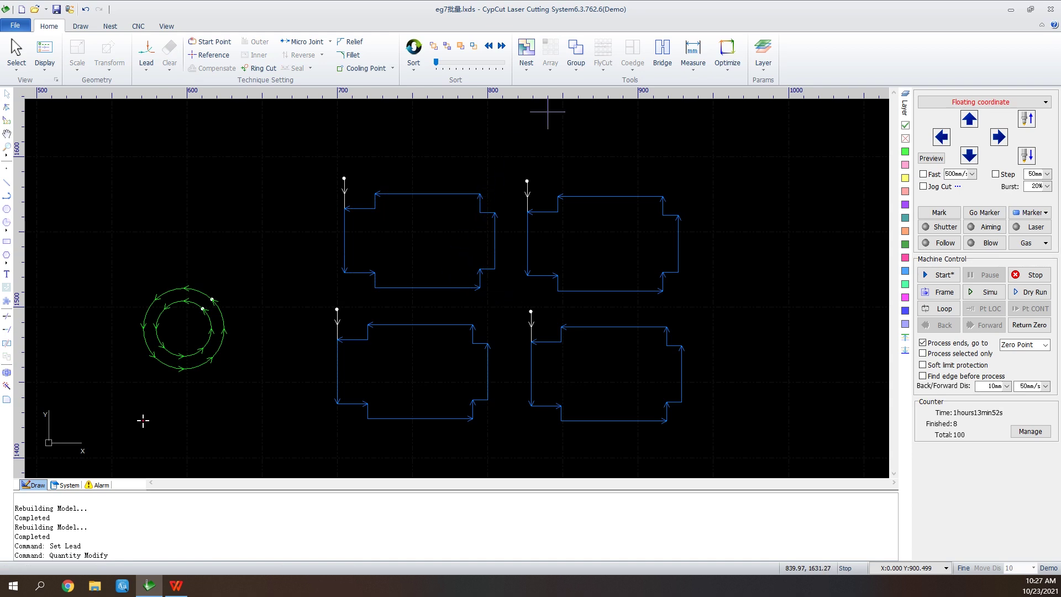
left_click_drag(495, 186, 421, 272)
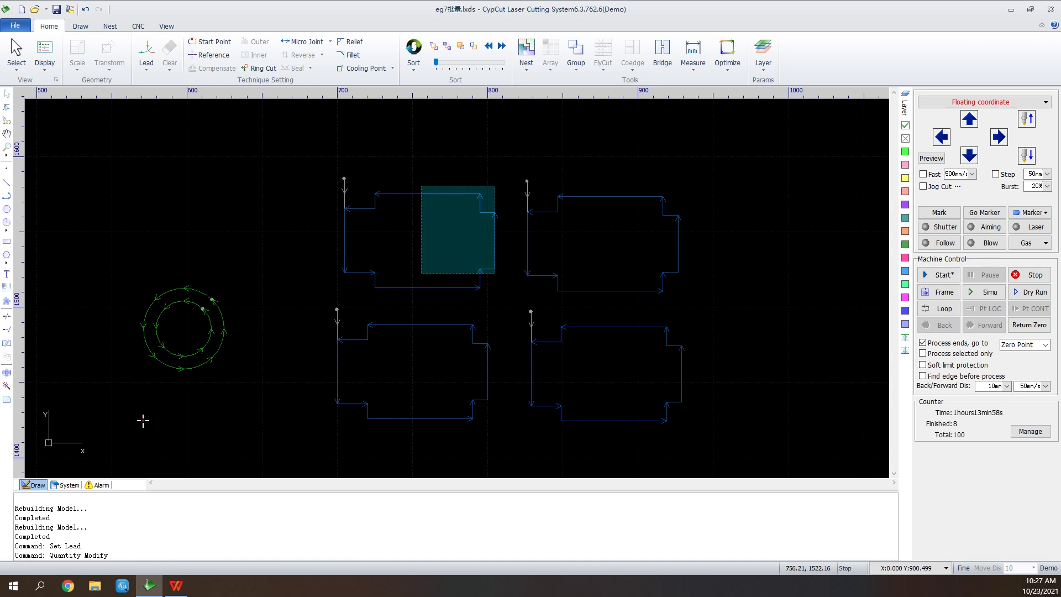
left_click_drag(421, 273, 421, 272)
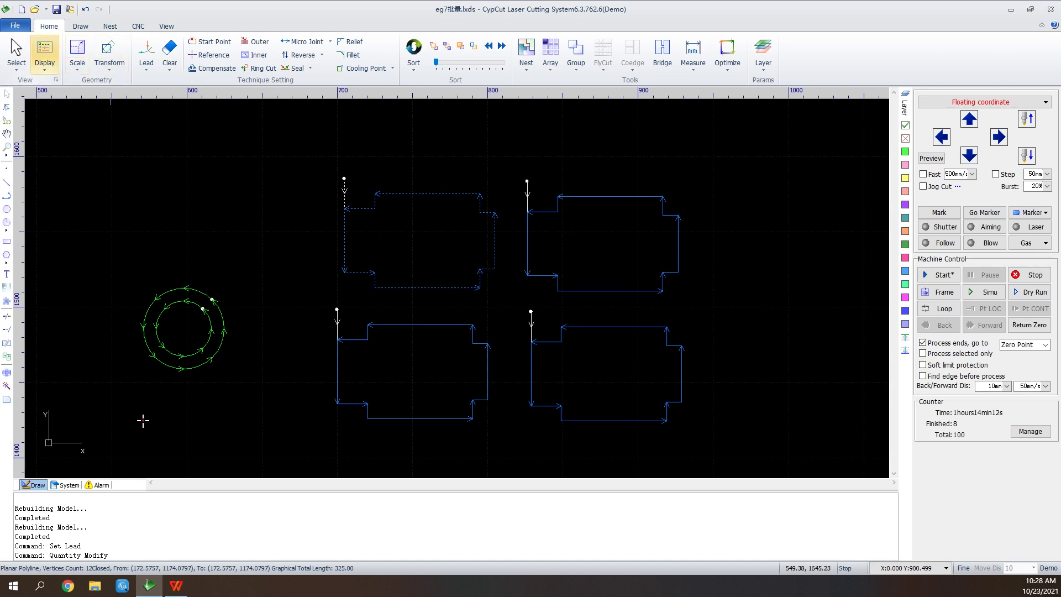
- Draw an open four-segment polyline about 65 mm wide and 58 mm high above the concentric circles, leaving a gap at its upper-left corner
left_click(45, 55)
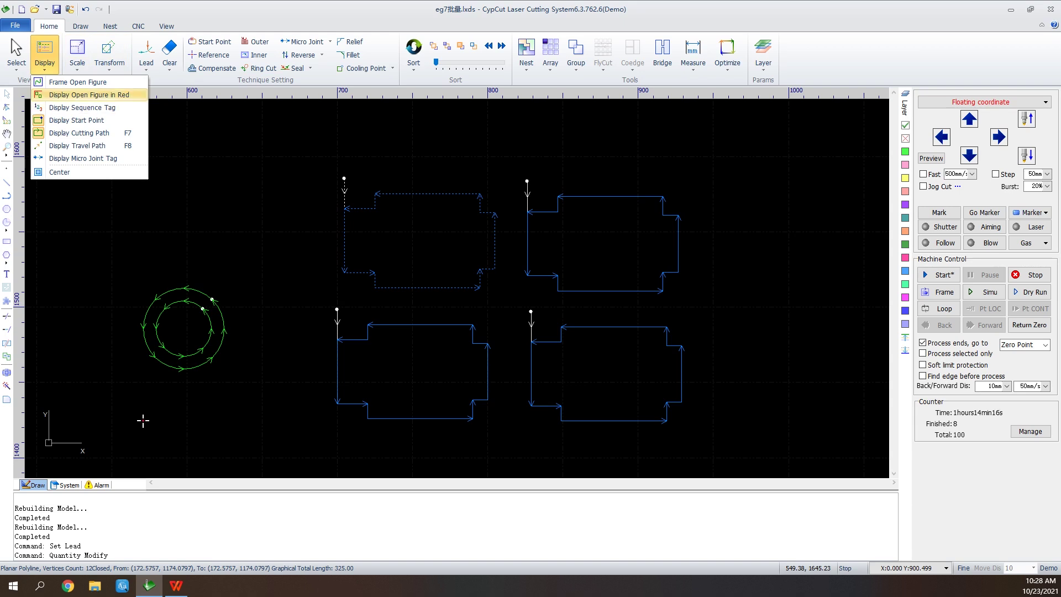
left_click(260, 219)
left_click(6, 195)
left_click(164, 148)
left_click(261, 156)
left_click(257, 236)
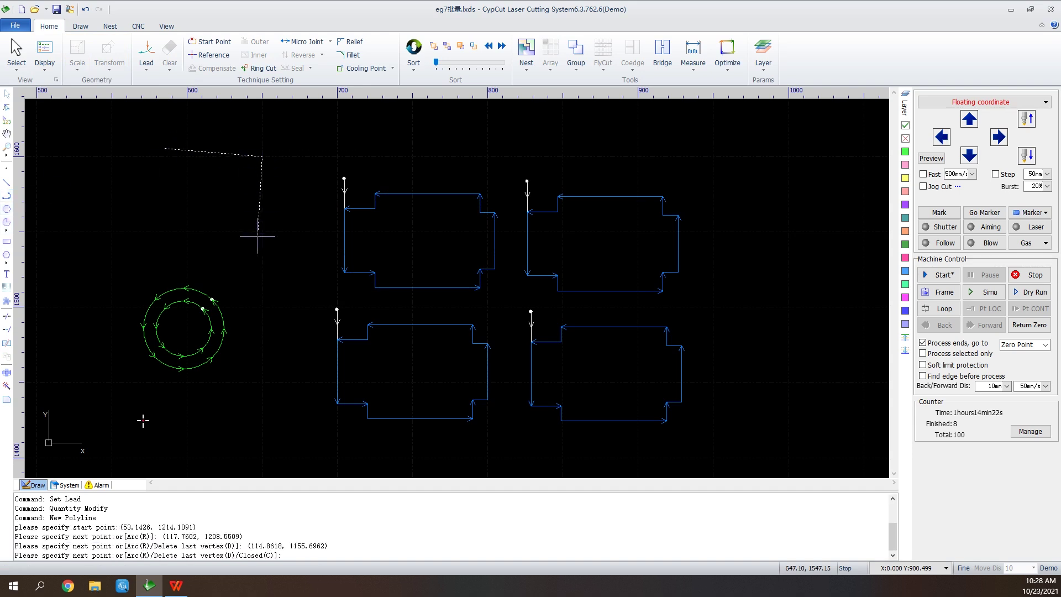
left_click(172, 223)
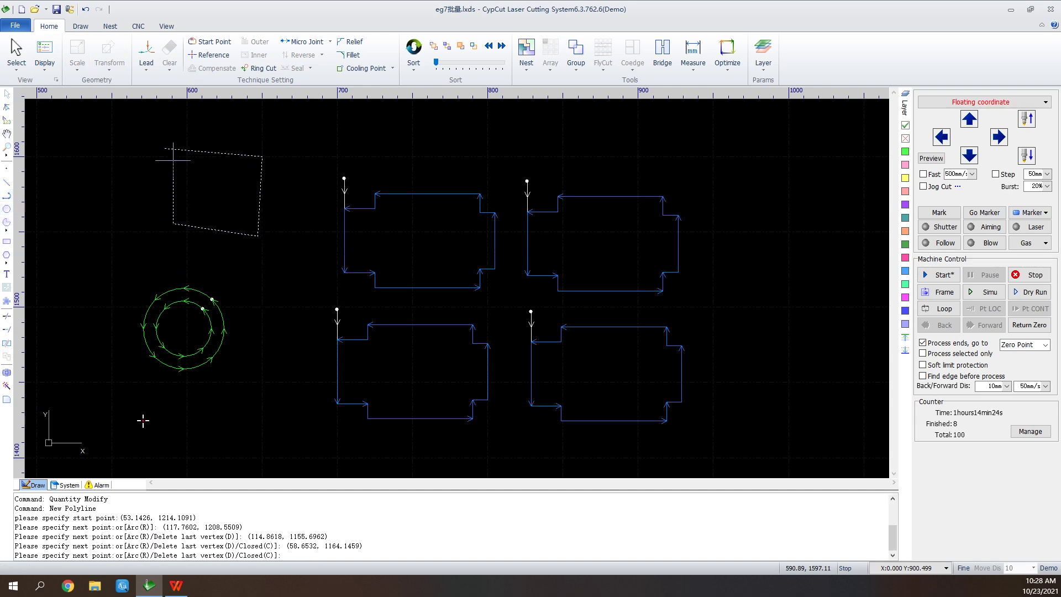
left_click(173, 163)
right_click(173, 163)
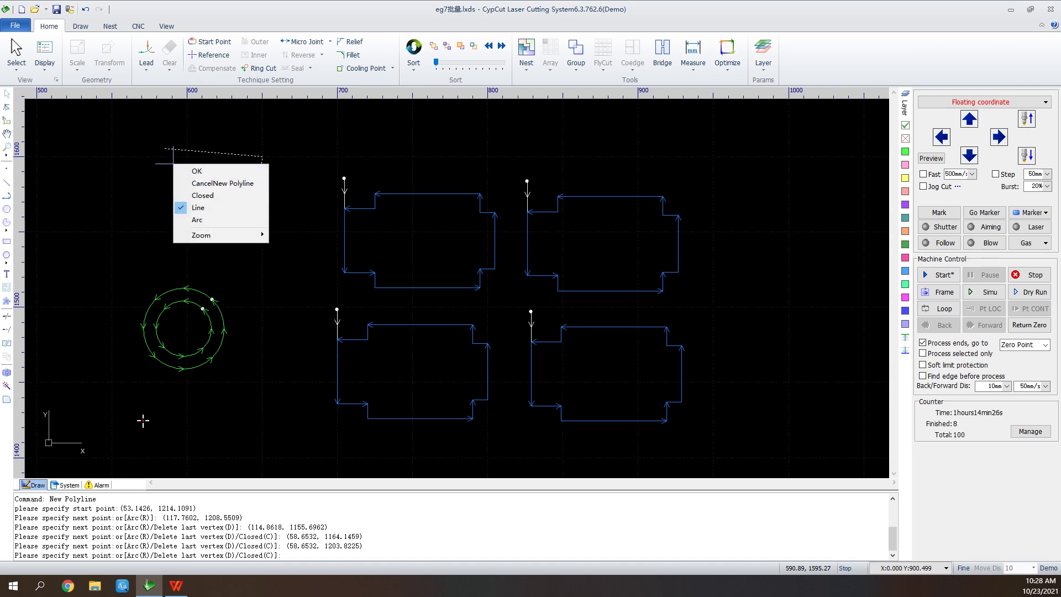
left_click(198, 171)
- Turn on the display of open figures in red, turn it off again, and deselect the polyline
left_click(45, 55)
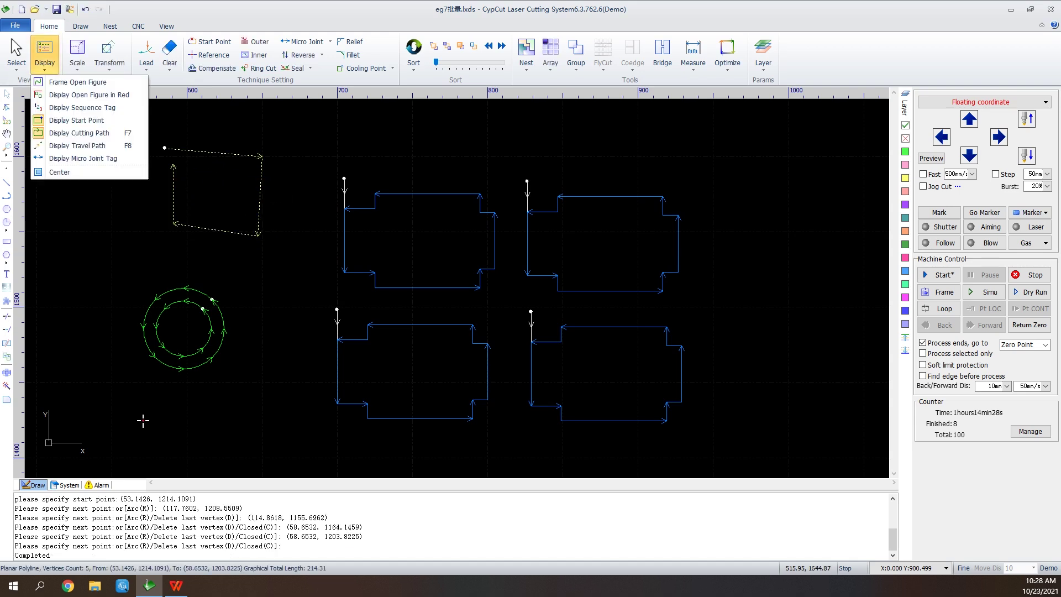
left_click(88, 94)
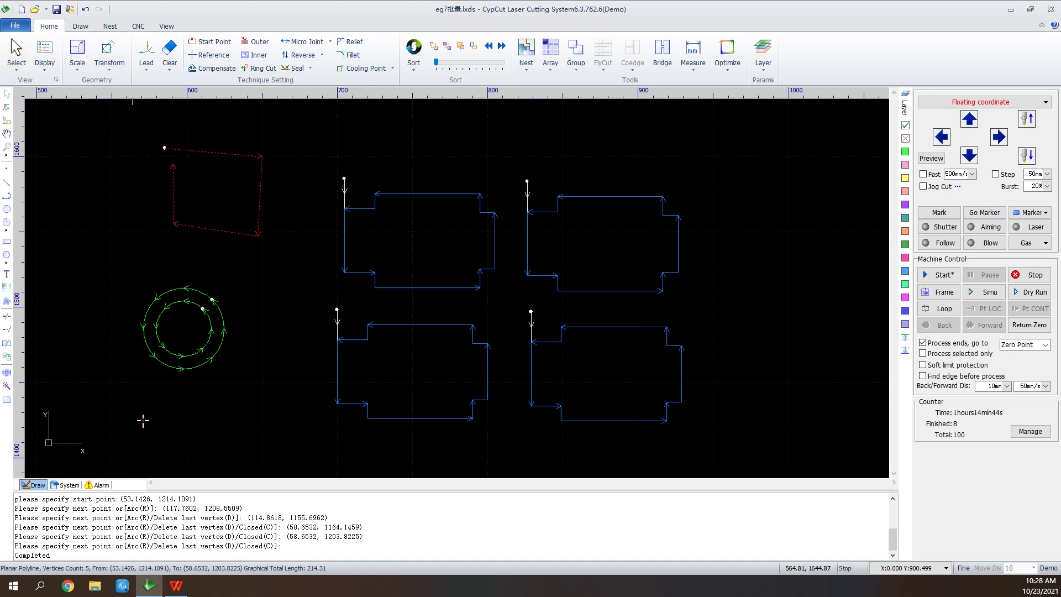
left_click(45, 56)
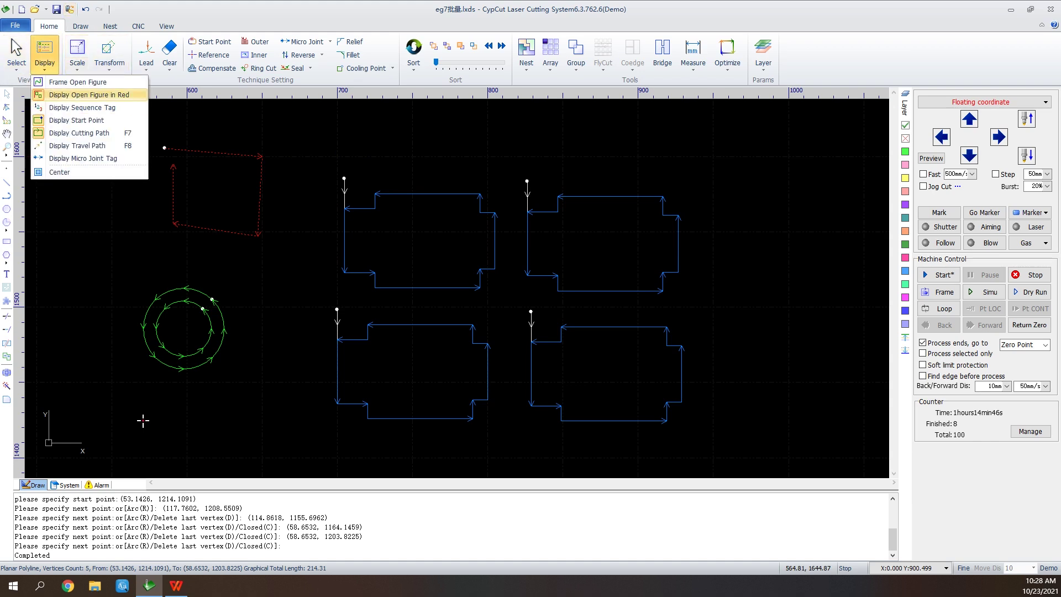
left_click(88, 94)
left_click(45, 56)
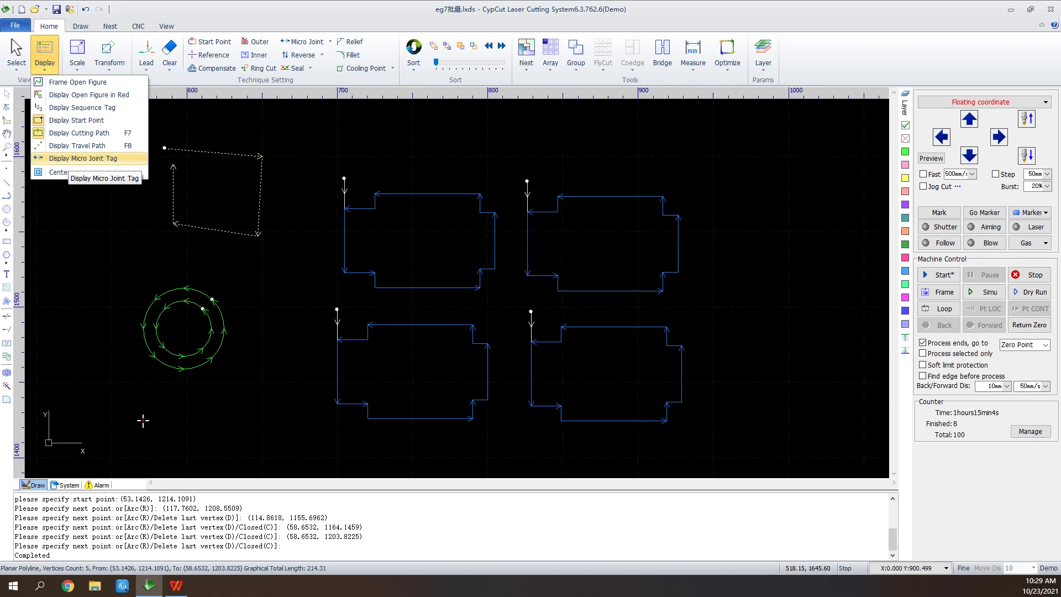
left_click(510, 148)
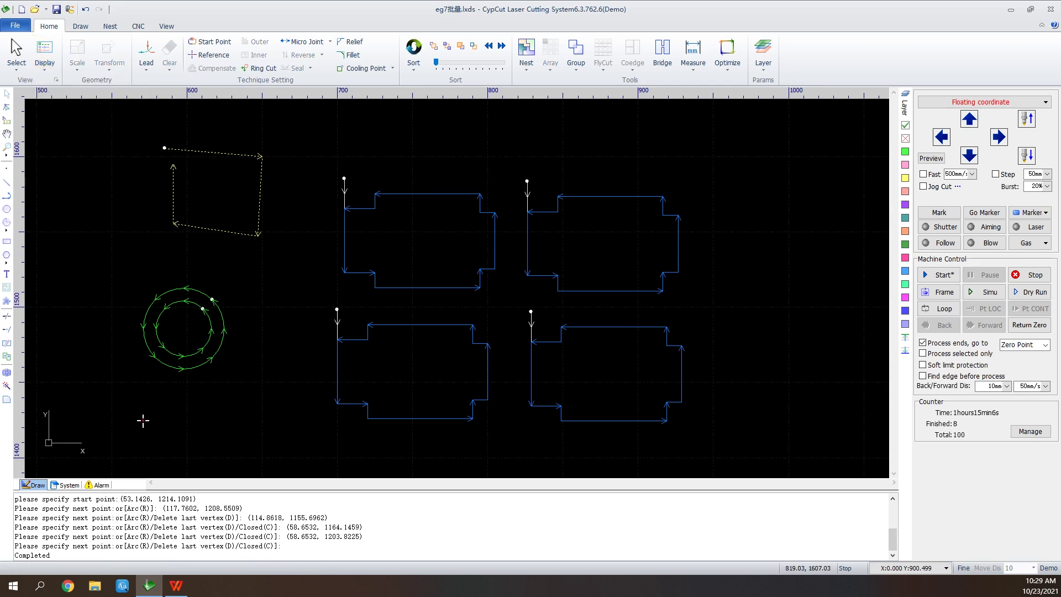
- Draw a rectangle about 19 mm wide and 11 mm high to the right of the upper-right notched outline
scroll(801, 214, "up", 5)
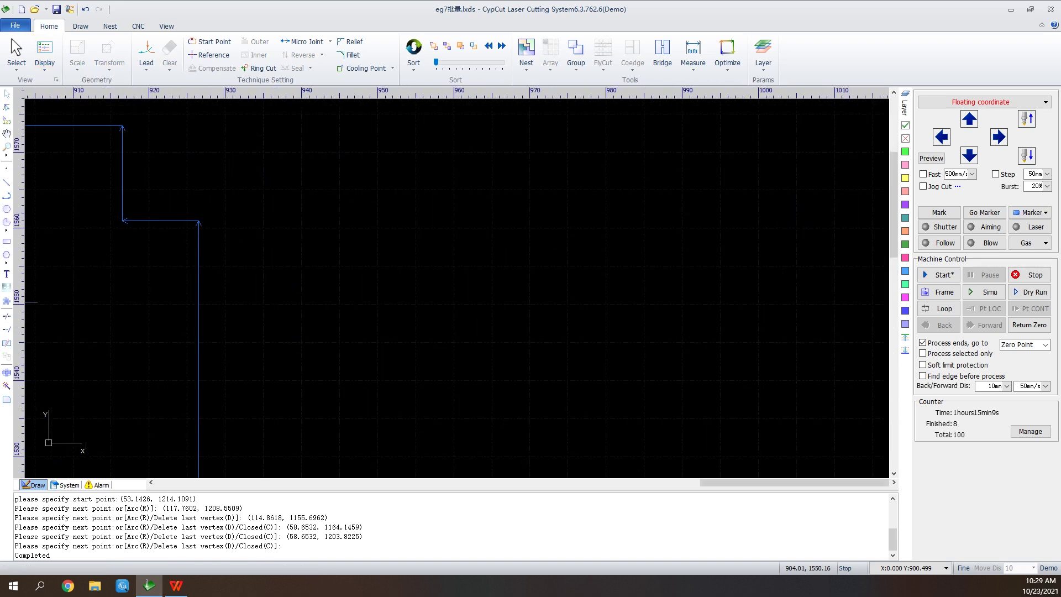
left_click(6, 241)
left_click(561, 239)
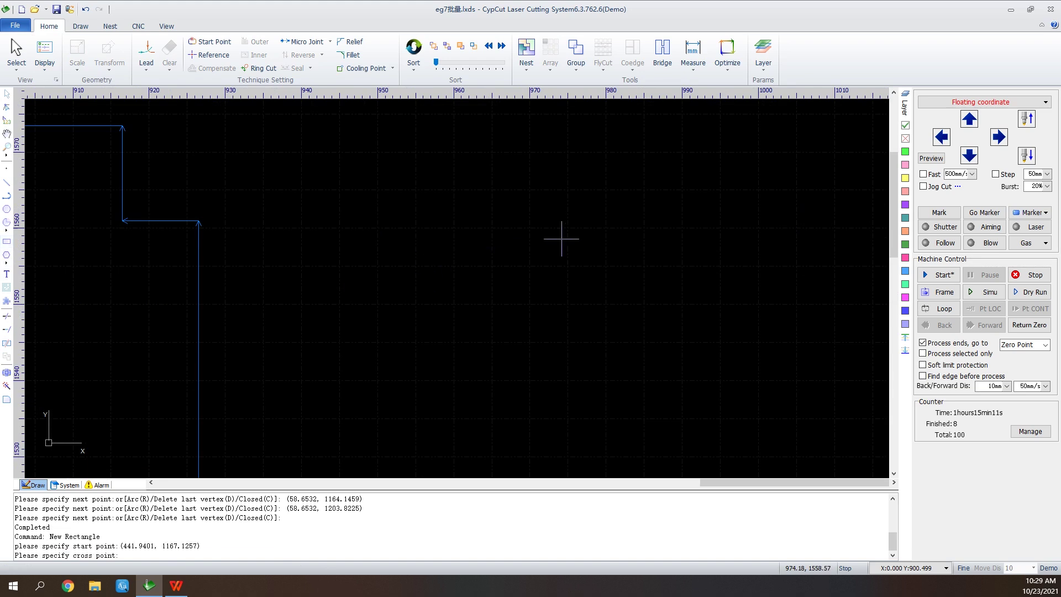
left_click(705, 322)
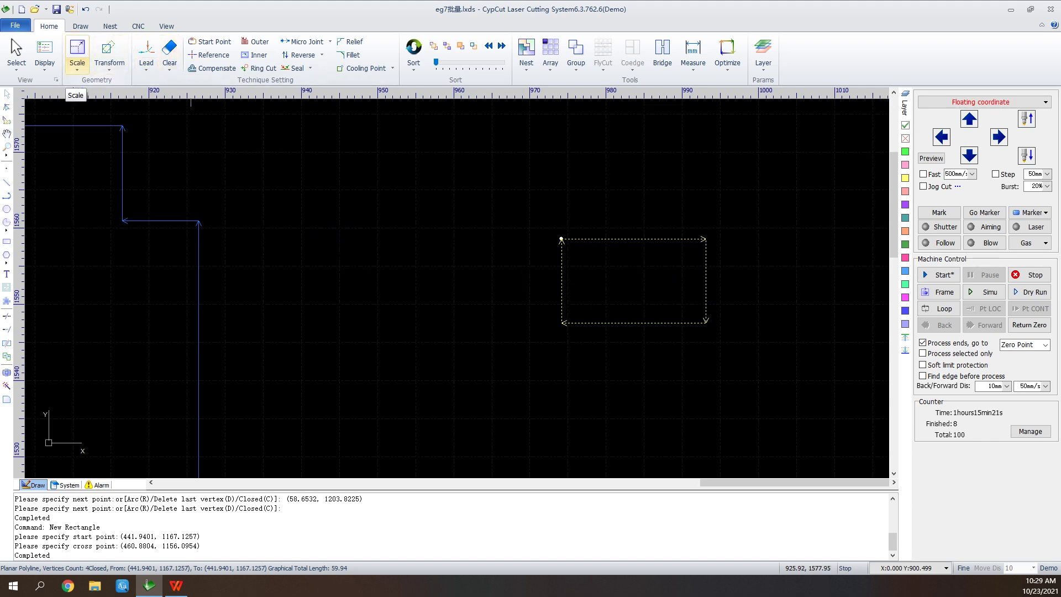
- Resize the rectangle to 50 mm wide by 70 mm high with the aspect ratio unlocked and Top-Left as the scale center
left_click(77, 64)
left_click(77, 48)
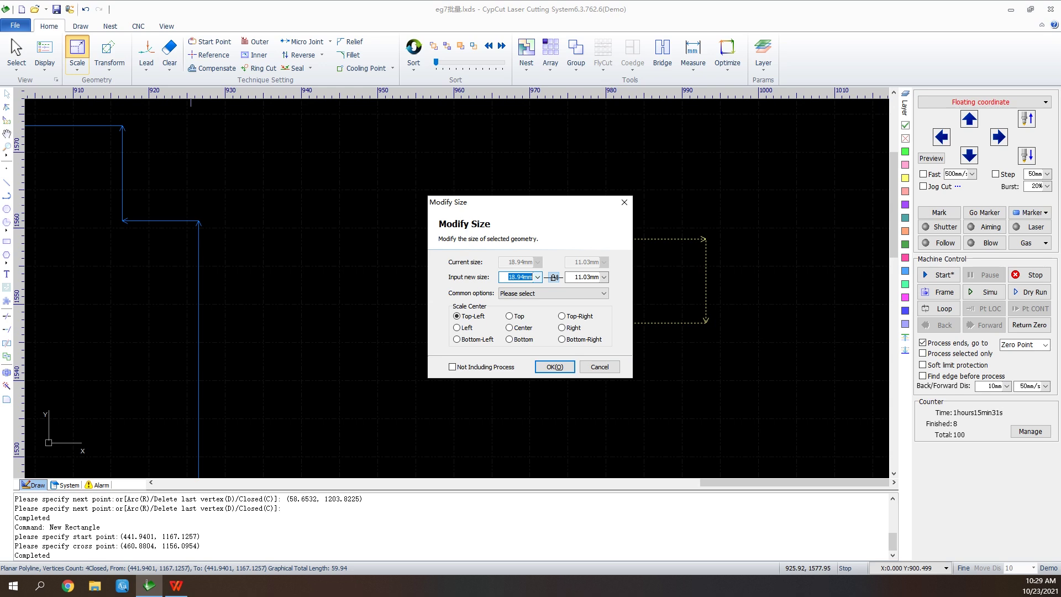
left_click(554, 277)
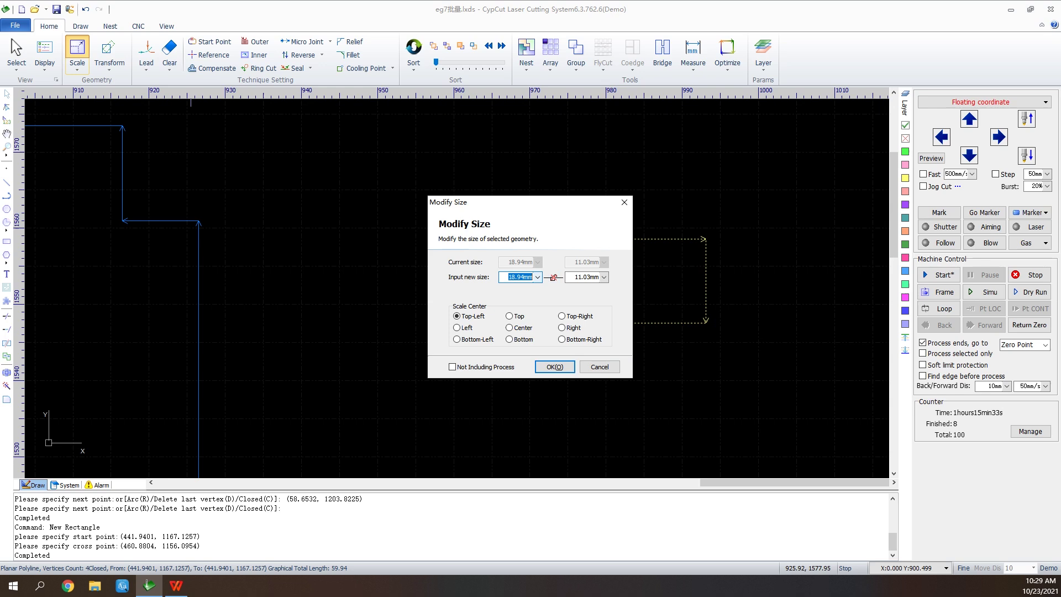
left_click(537, 277)
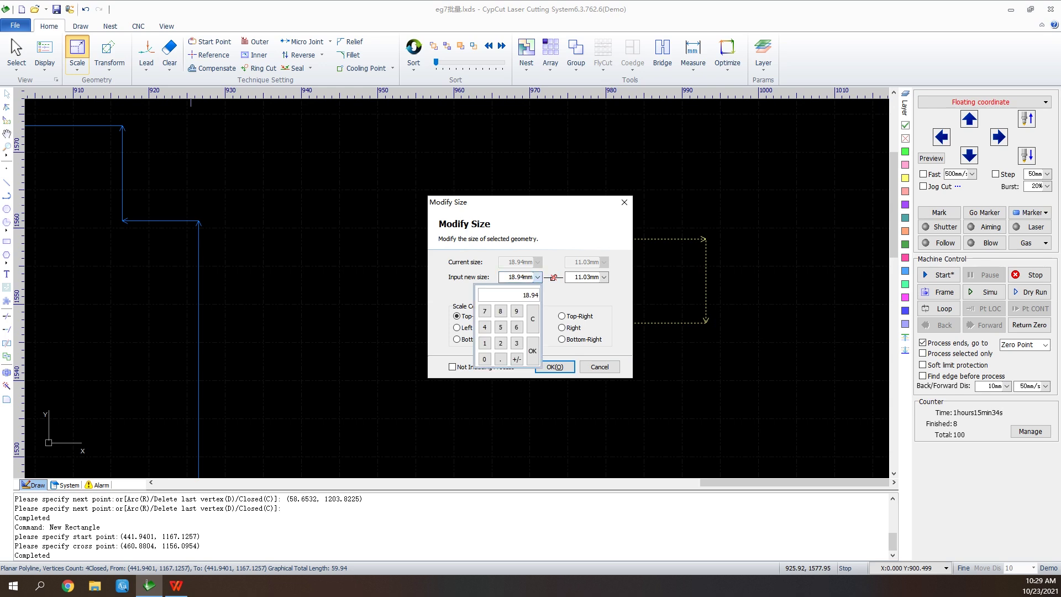
left_click(501, 326)
left_click(484, 359)
left_click(532, 350)
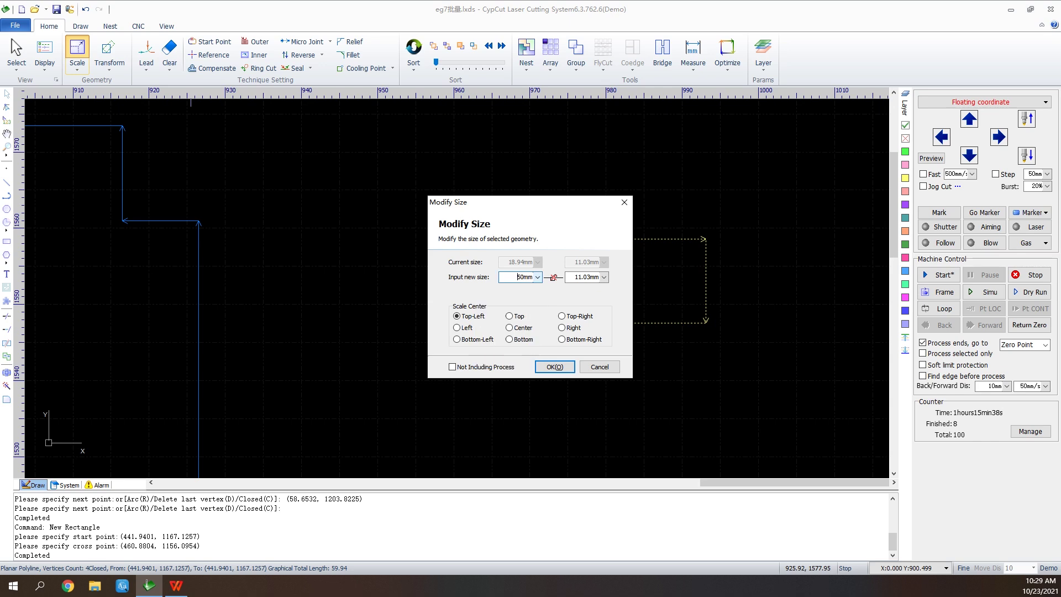
left_click(604, 277)
left_click(551, 311)
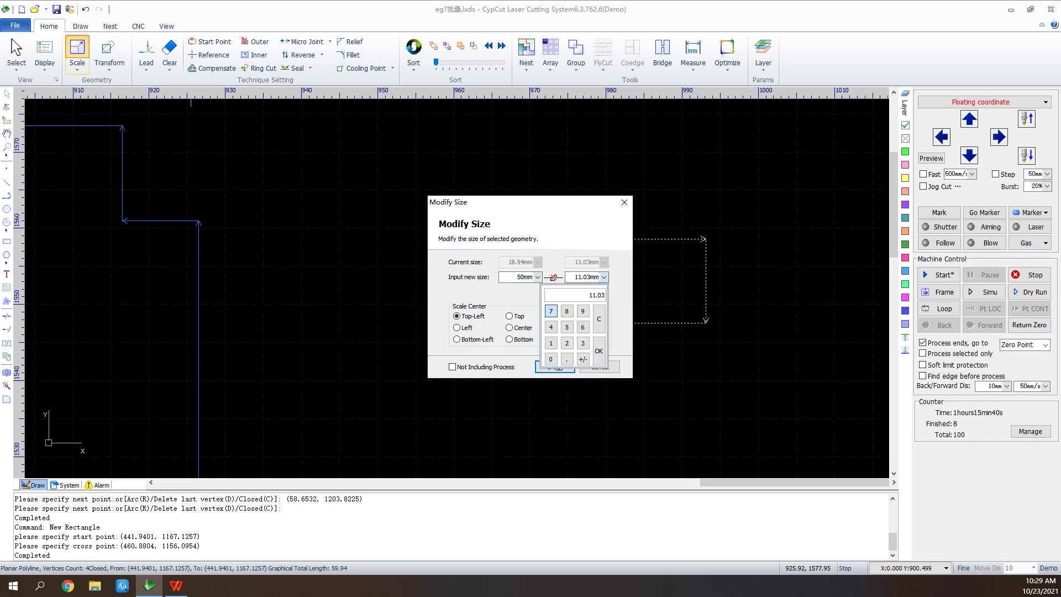
left_click(551, 359)
left_click(599, 351)
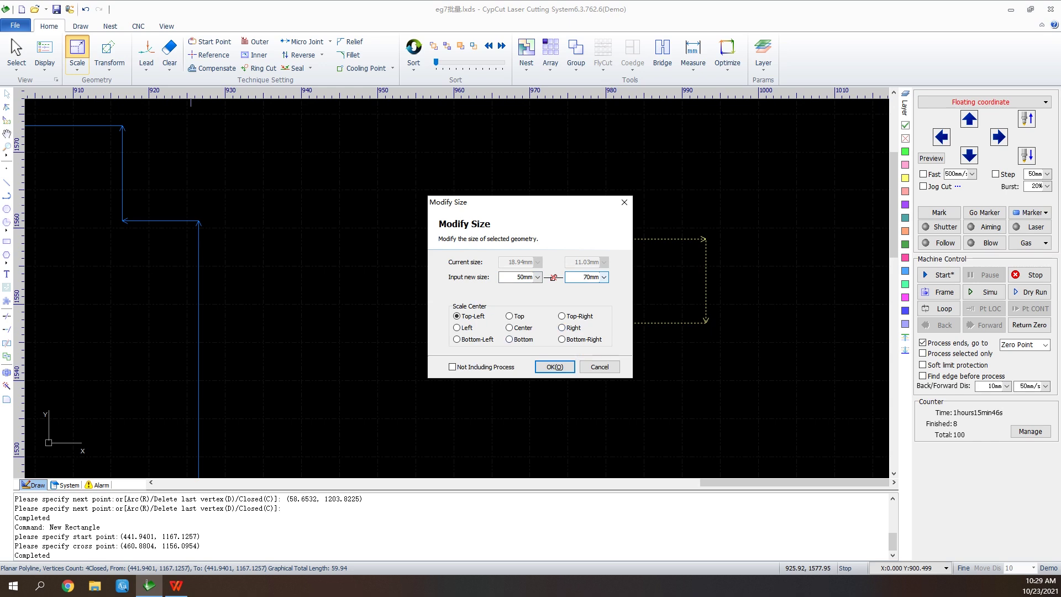
left_click(554, 366)
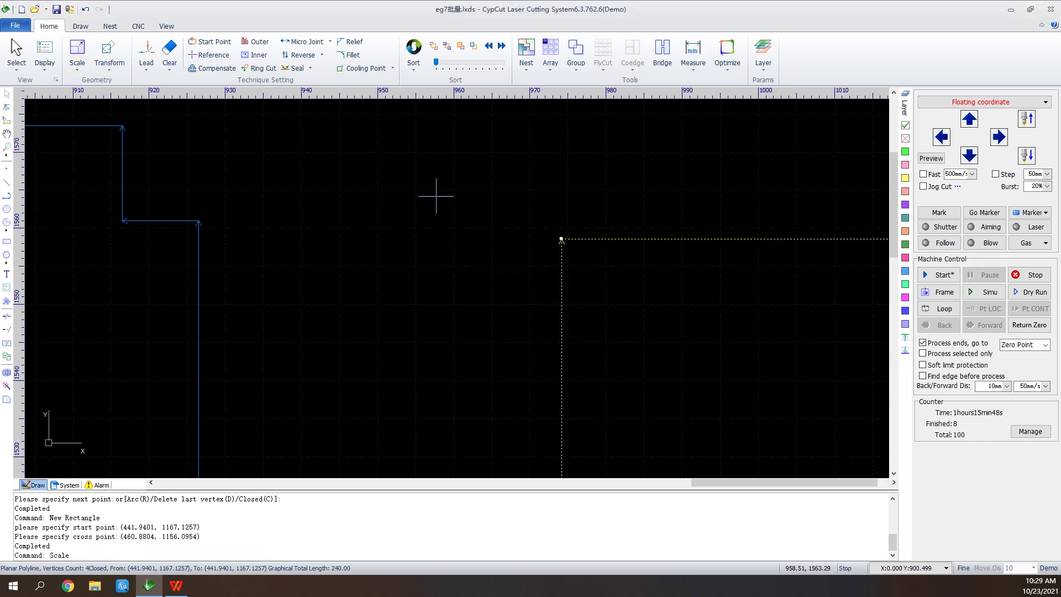
scroll(436, 192, "down", 3)
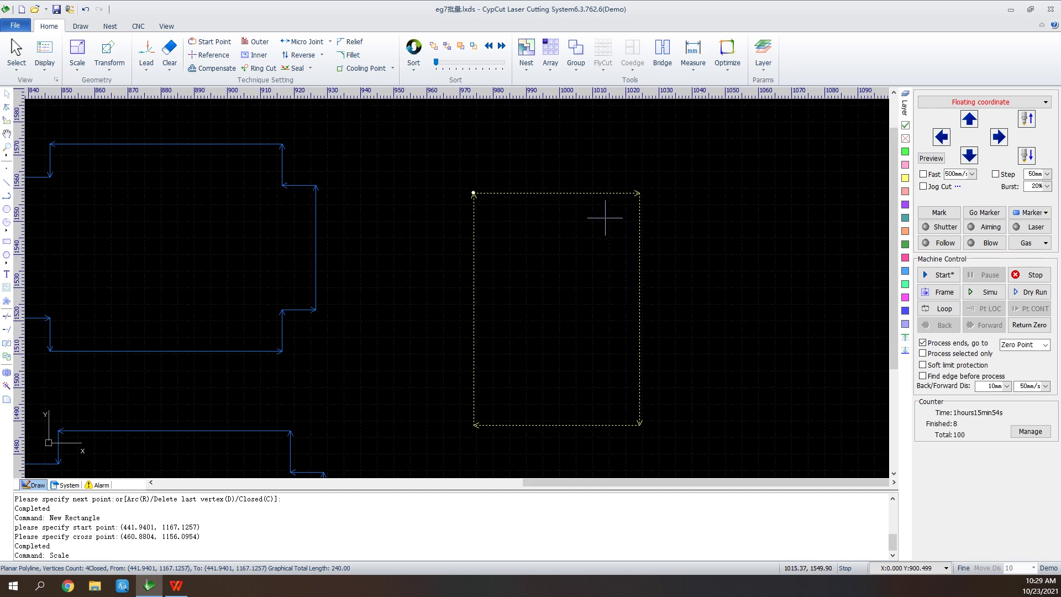
- Scale the rectangle by 2 times and return it to its previous size by scaling it 0.5 times
left_click(77, 65)
key("Down")
key("Down")
key("Down")
left_click(104, 119)
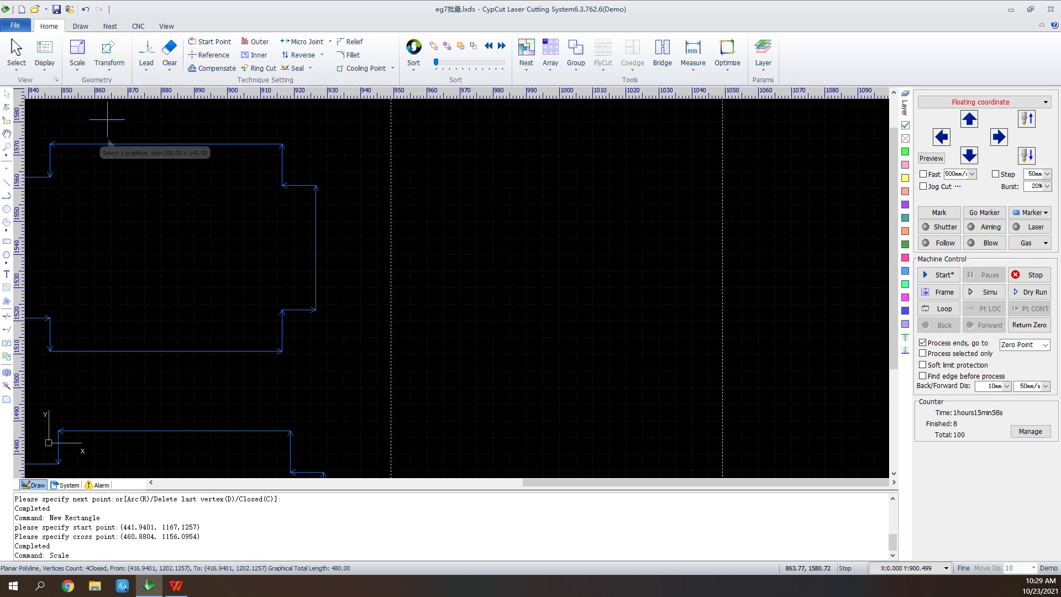
left_click(77, 65)
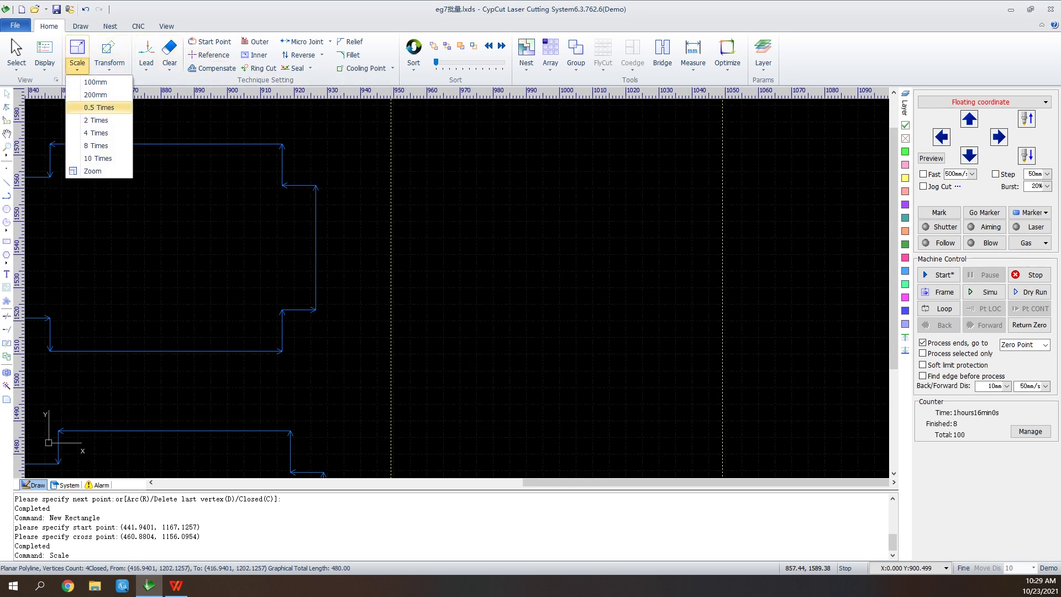
left_click(104, 109)
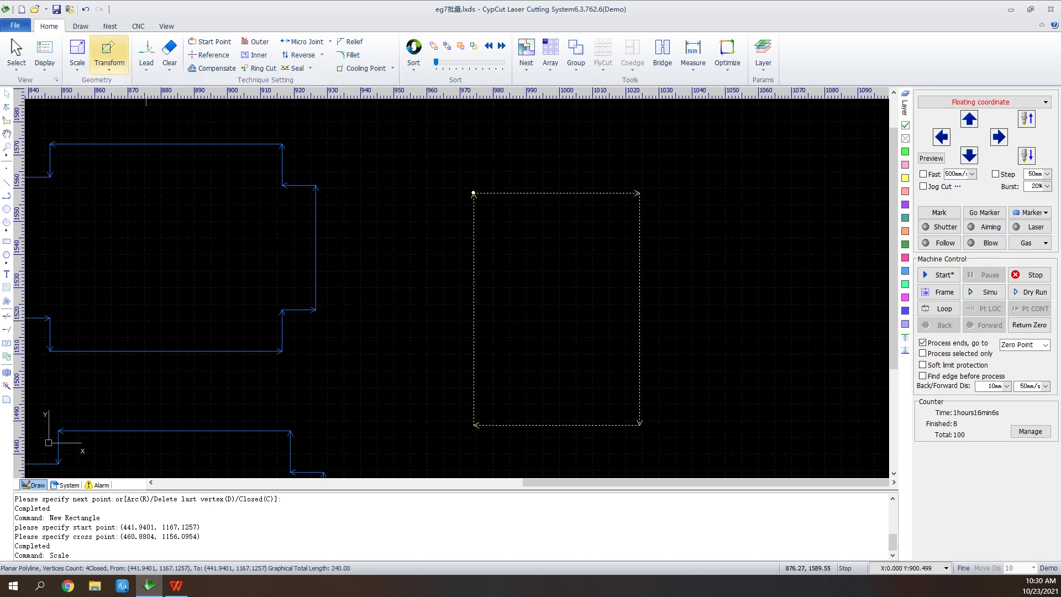
- Deselect the existing rectangle and draw a second one about 75 mm wide and 9 mm high across its lower part
left_click(109, 55)
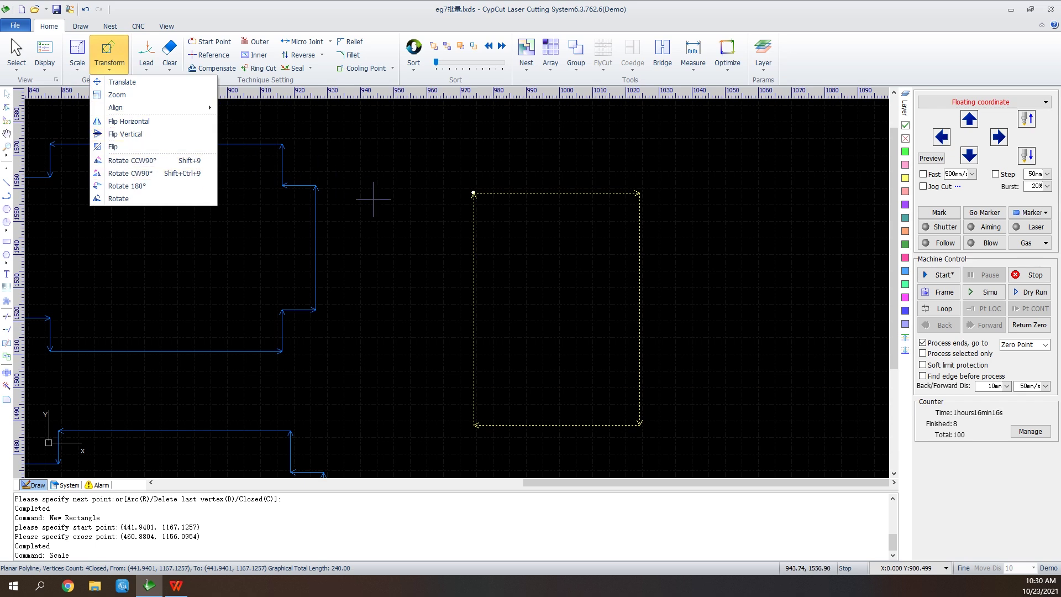
left_click(431, 234)
left_click(422, 250)
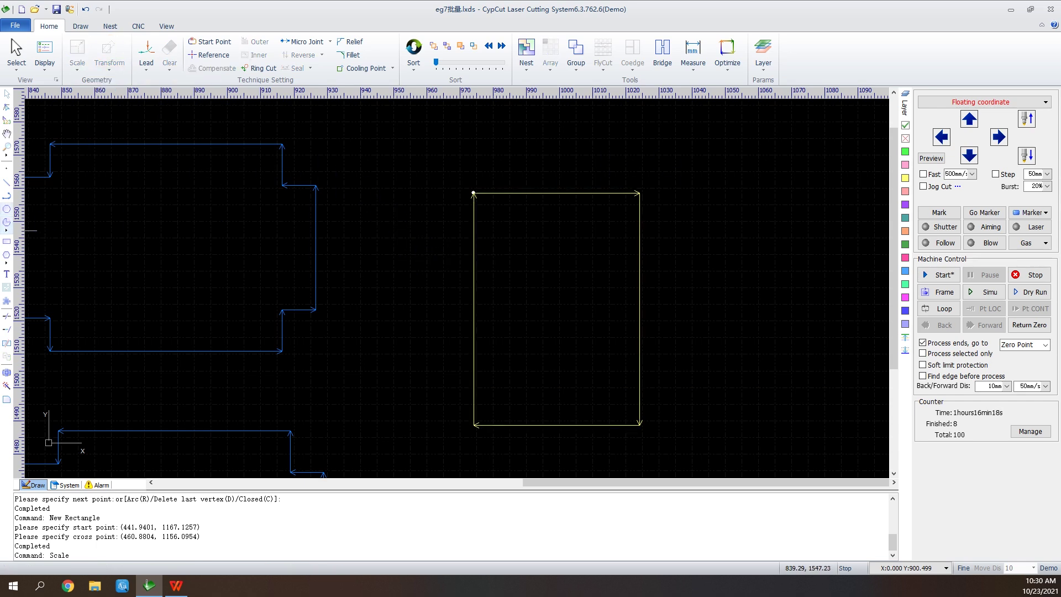
left_click(6, 241)
left_click(443, 358)
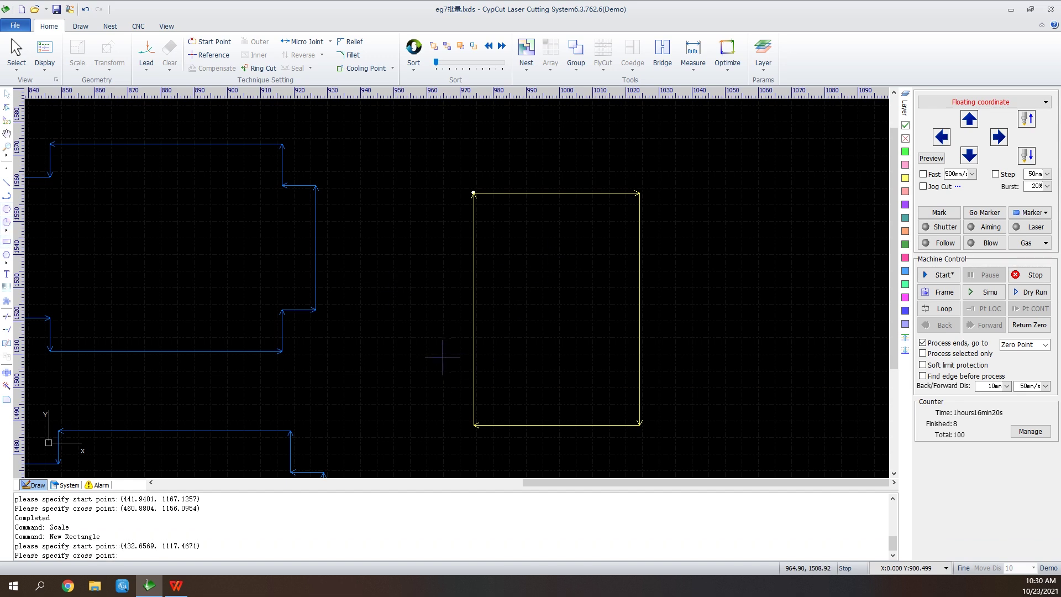
left_click(692, 388)
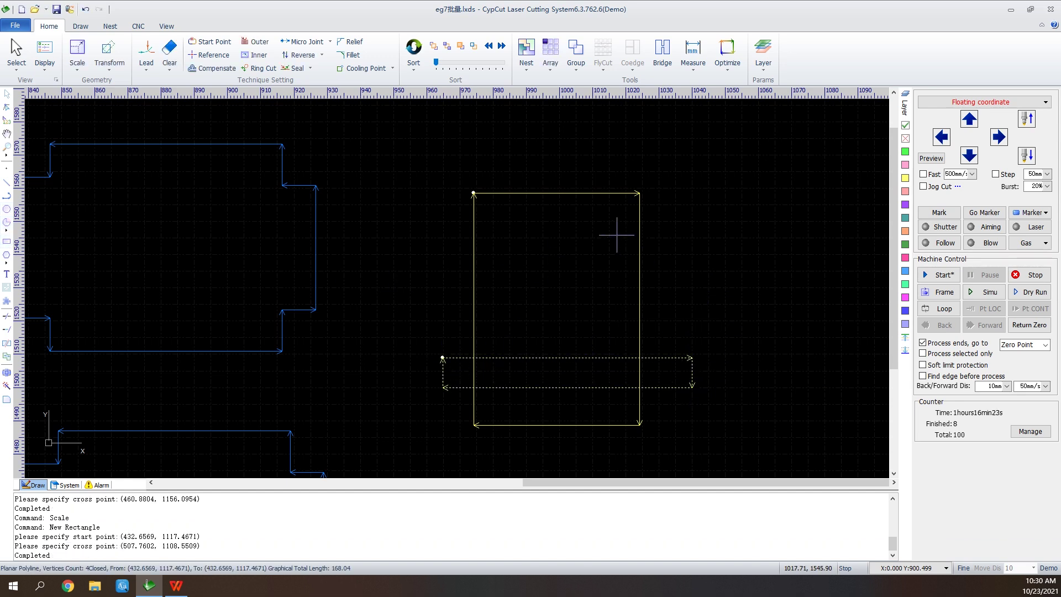
- Select both overlapping rectangles and align them with Left Align
left_click_drag(708, 161, 430, 449)
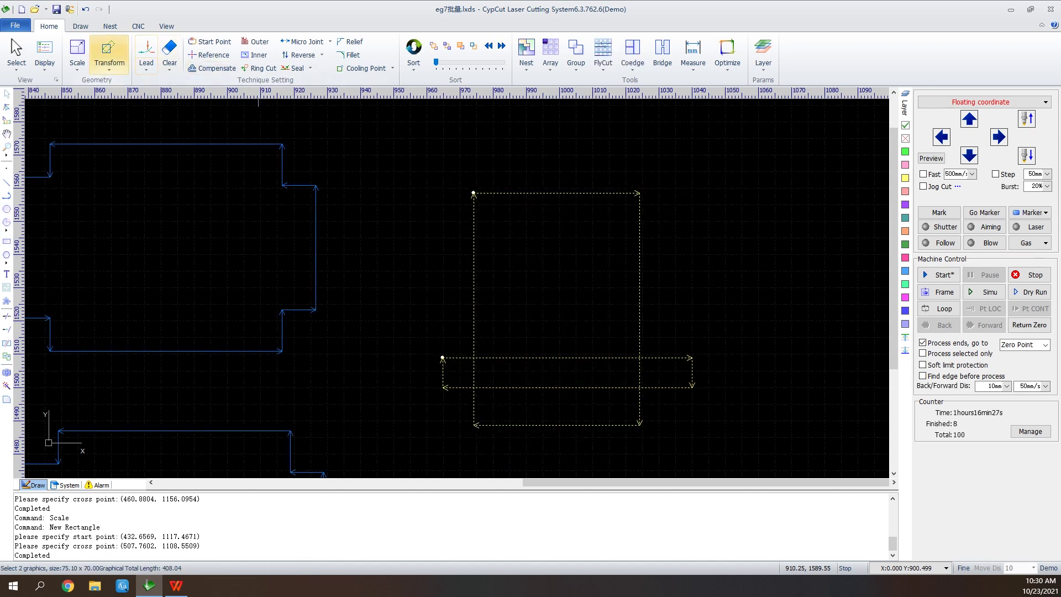
left_click(109, 64)
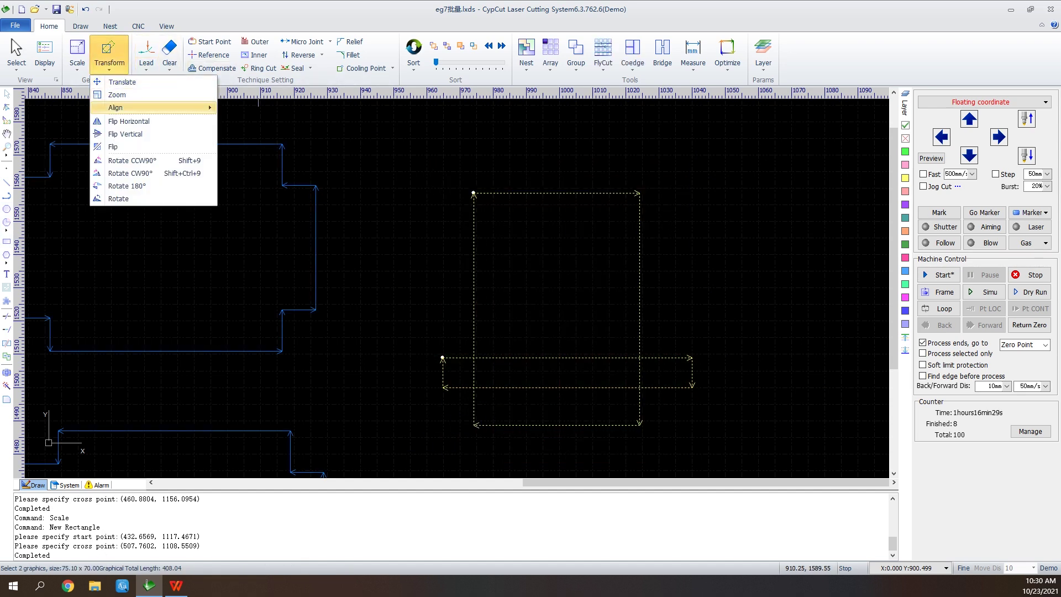
mouse_move(133, 107)
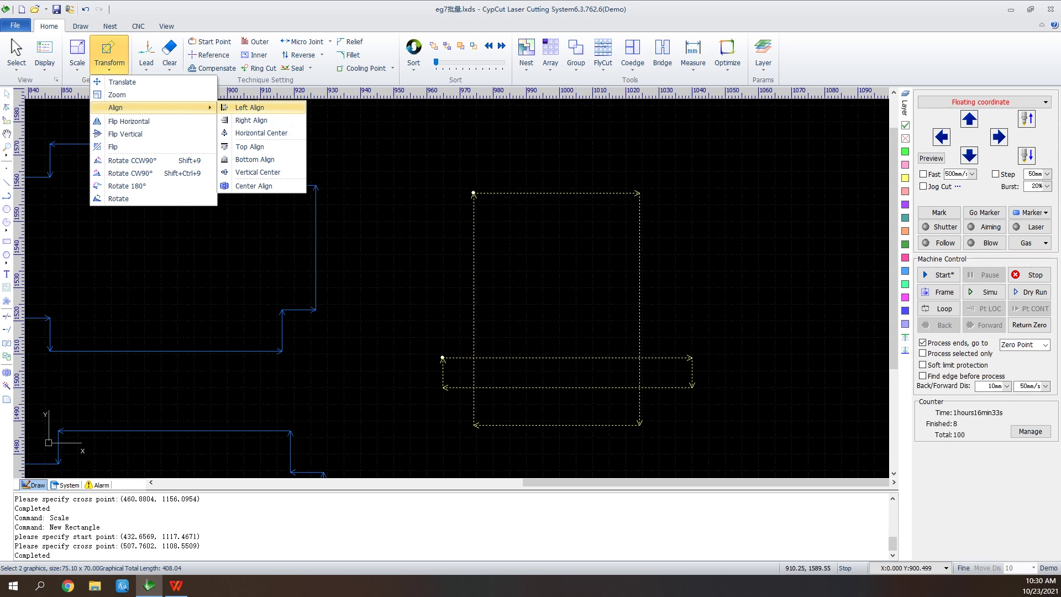
left_click(249, 107)
- Flip the two selected rectangles vertically and rotate them 90° counterclockwise
left_click(77, 63)
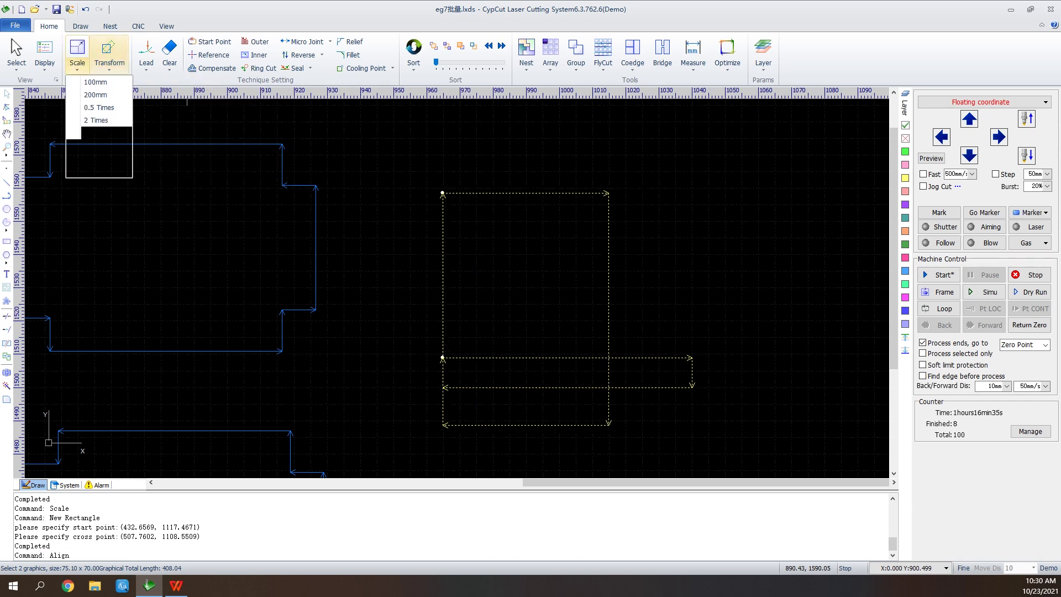
left_click(109, 56)
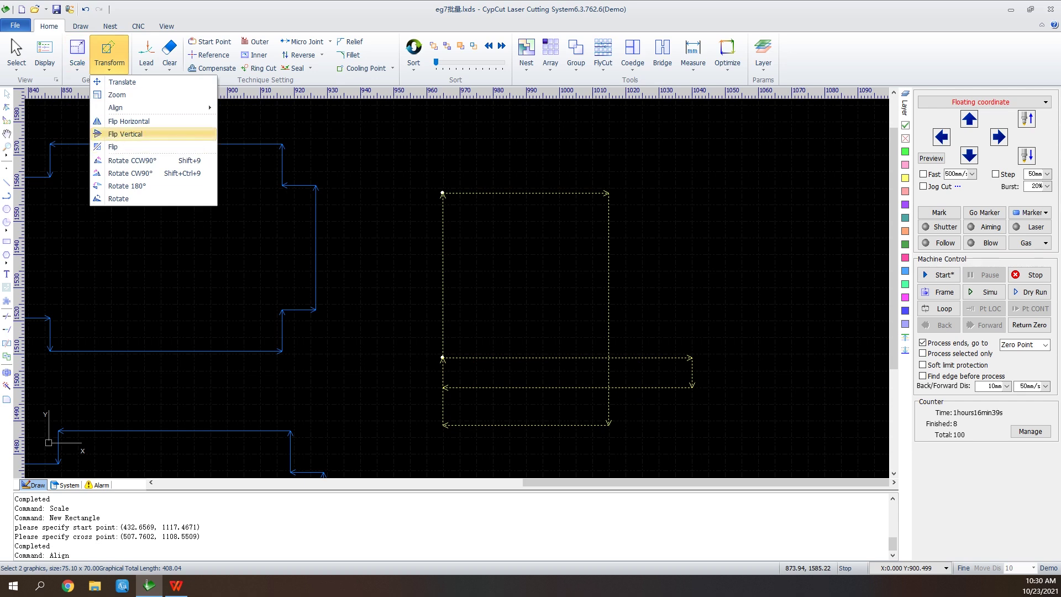
left_click(127, 133)
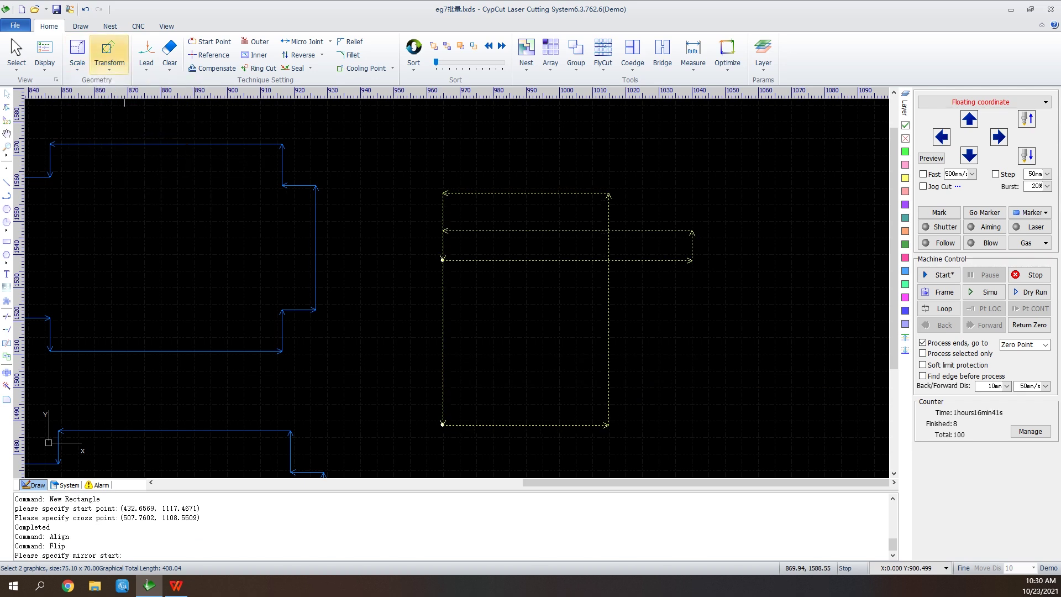
left_click(109, 55)
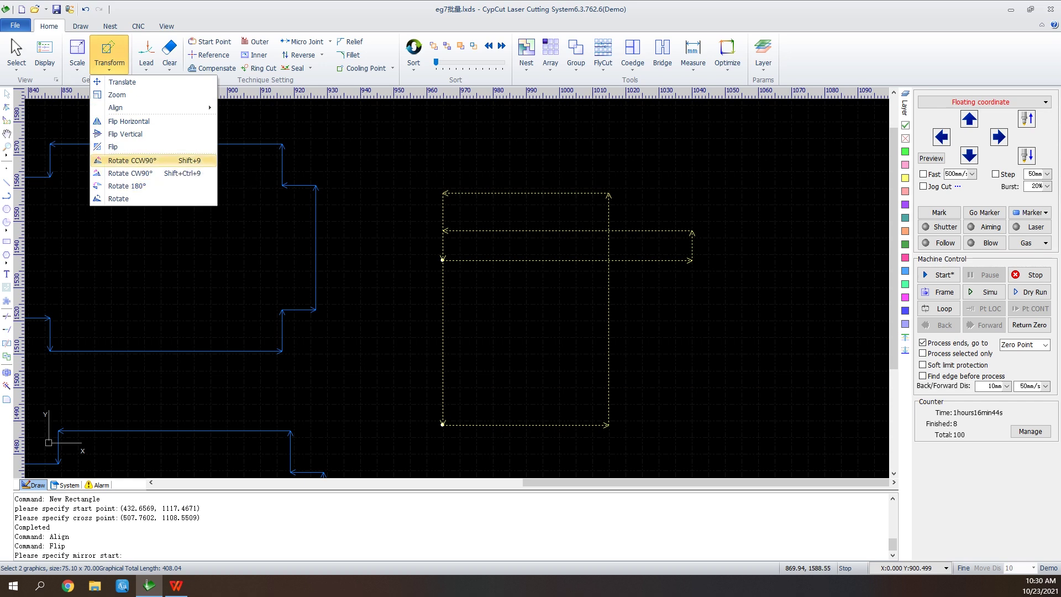
left_click(132, 161)
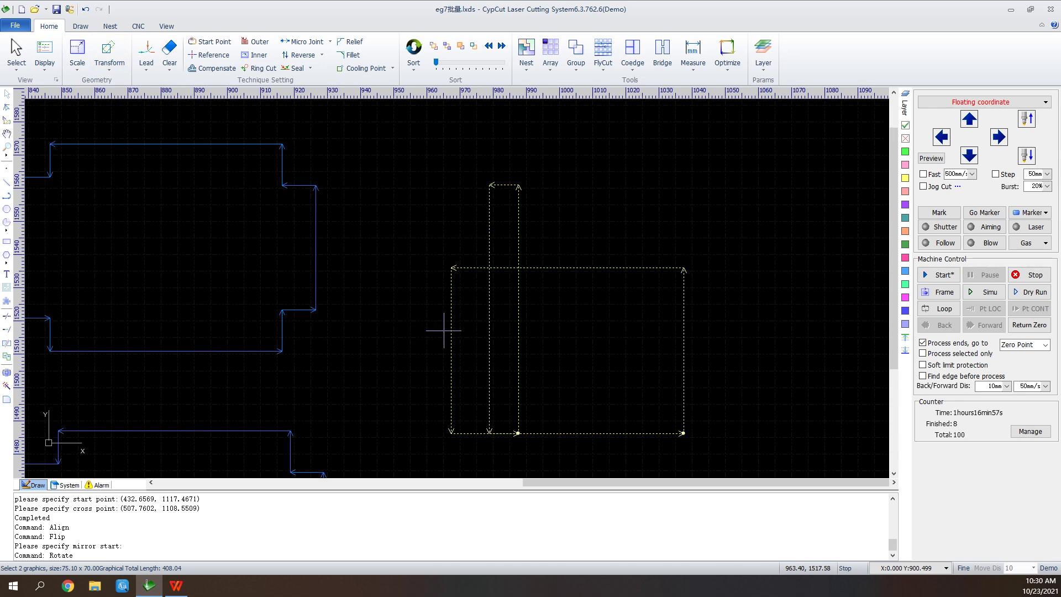
- Select the upper-left notched outline in place of the two rectangles
scroll(544, 333, "down", 3)
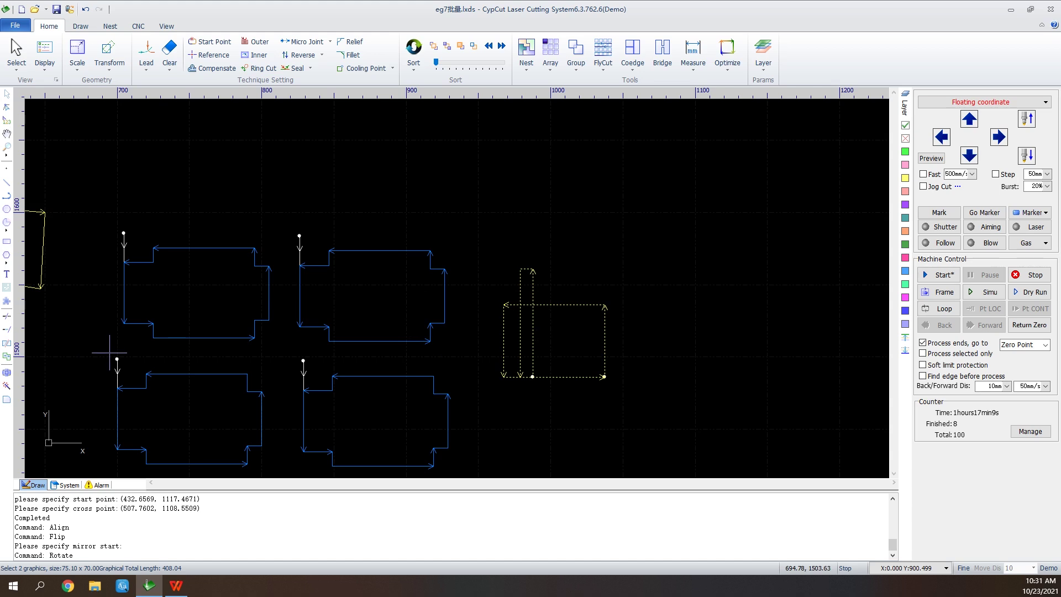
scroll(106, 355, "down", 1)
scroll(102, 412, "up", 2)
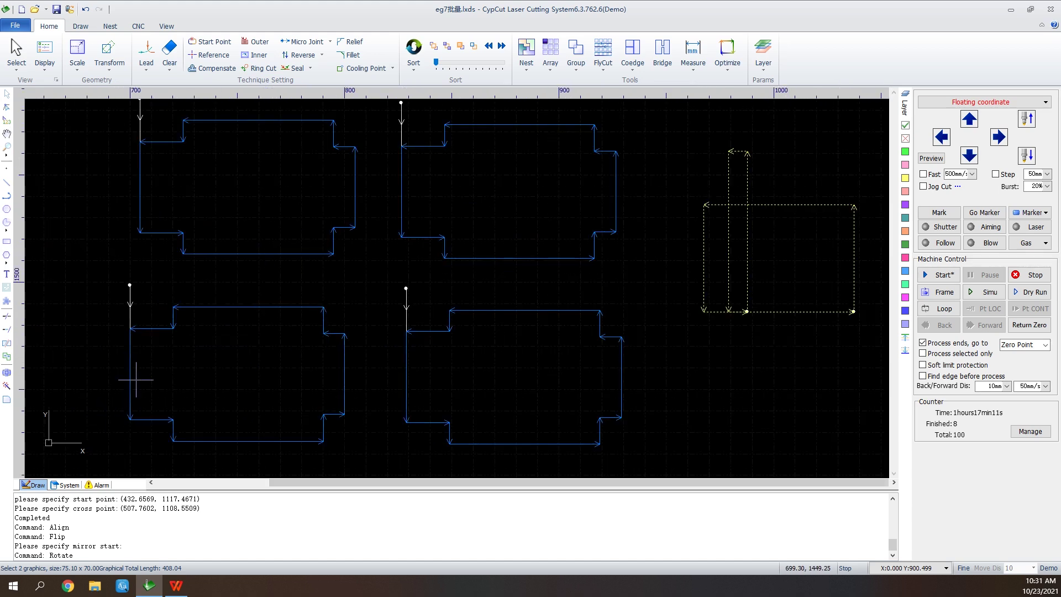
left_click(6, 134)
left_click_drag(121, 213, 248, 303)
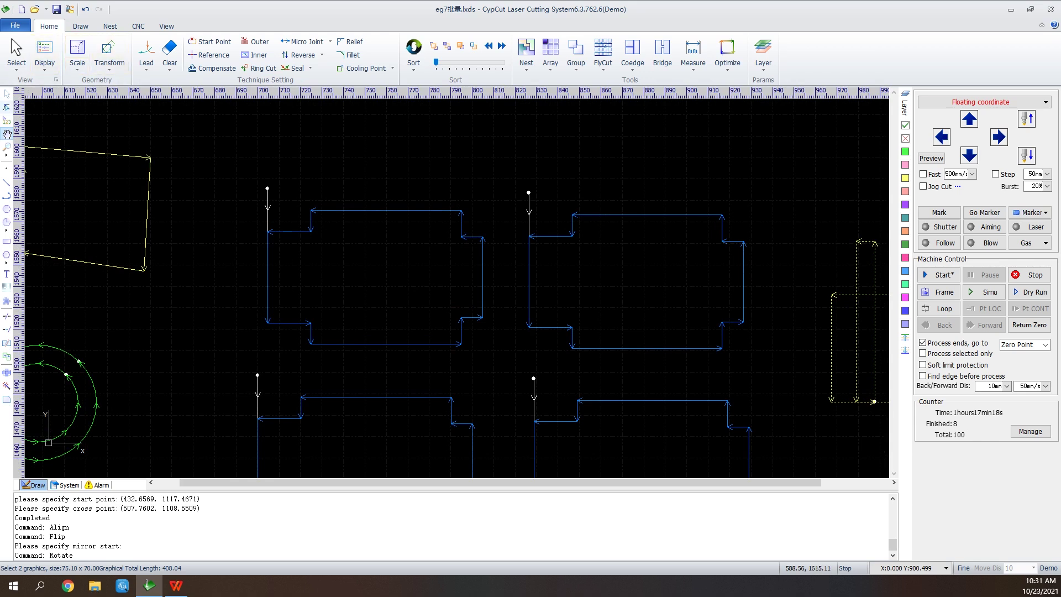
left_click(7, 94)
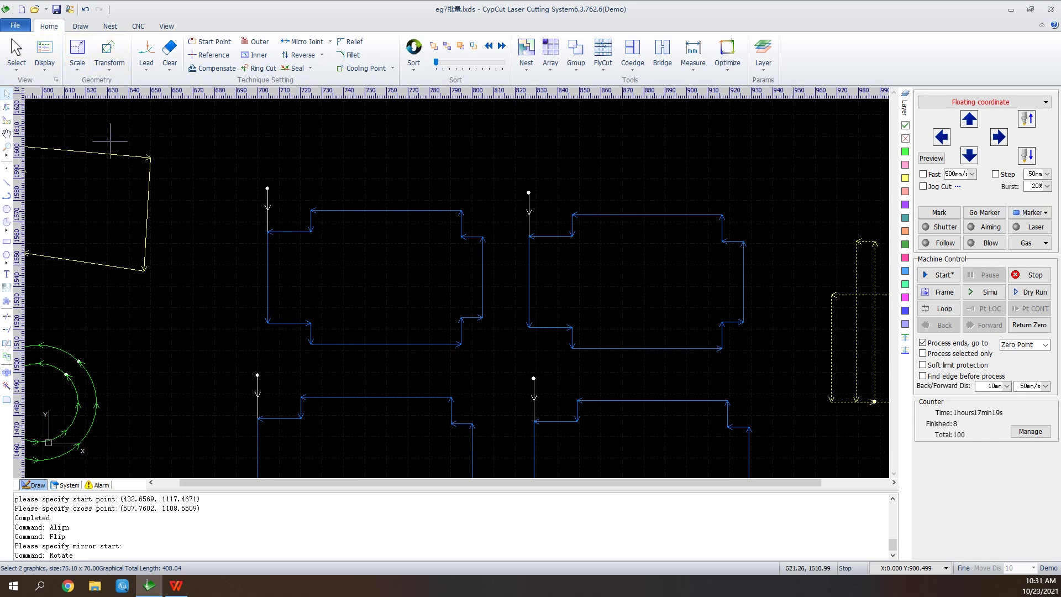
left_click(475, 254)
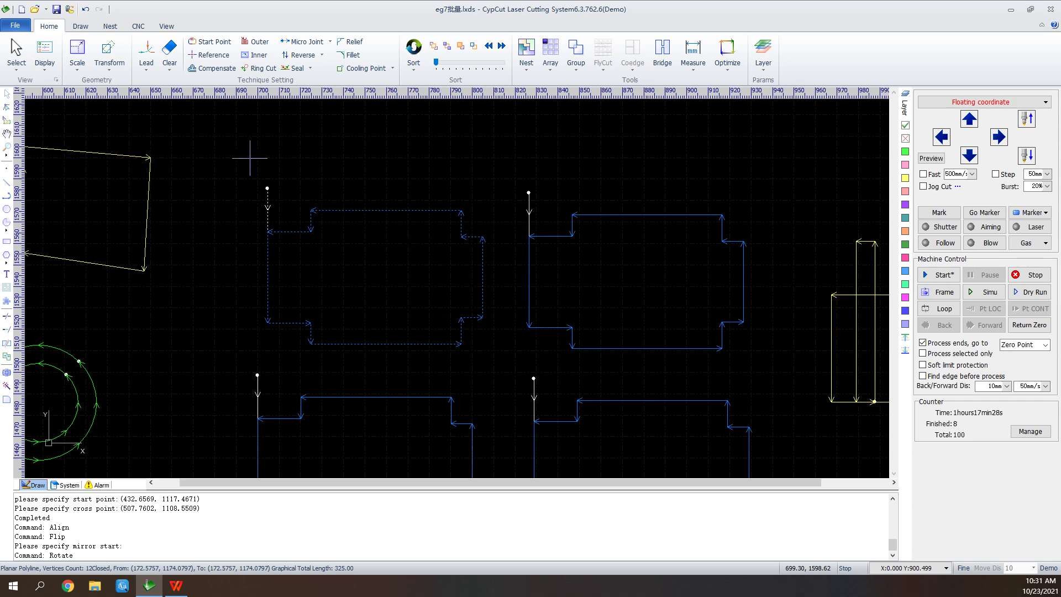
- Examine the lead-in types and other lead line settings for the selected outline, and leave without applying them
left_click(146, 52)
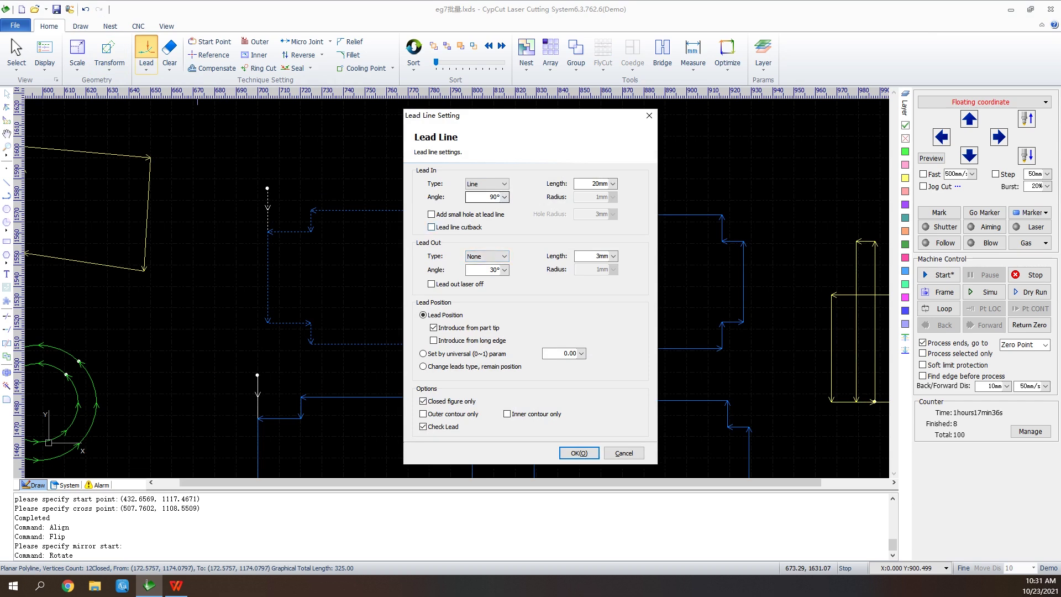
left_click(486, 184)
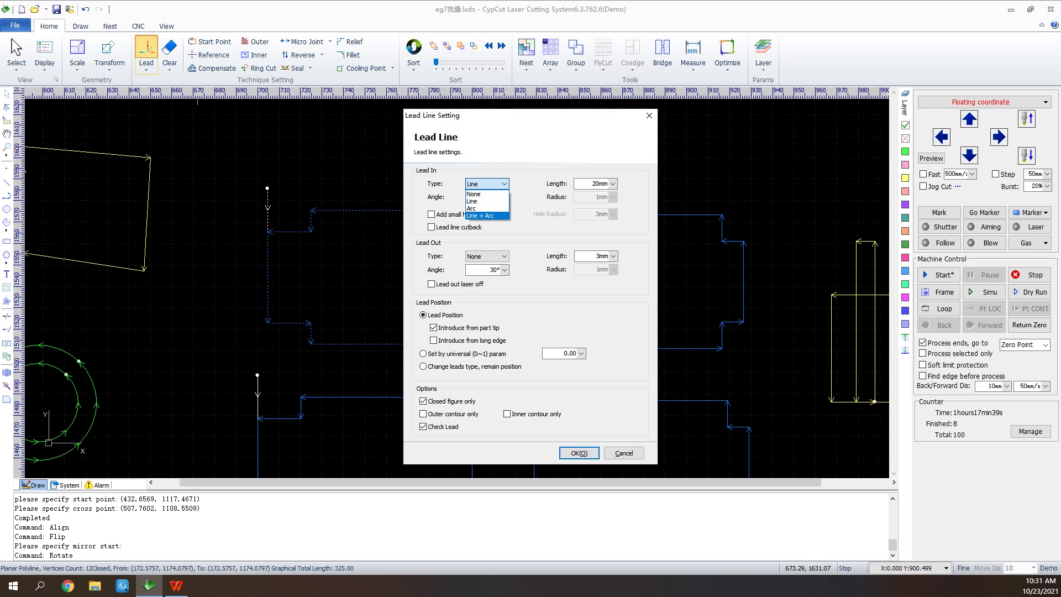
left_click(479, 201)
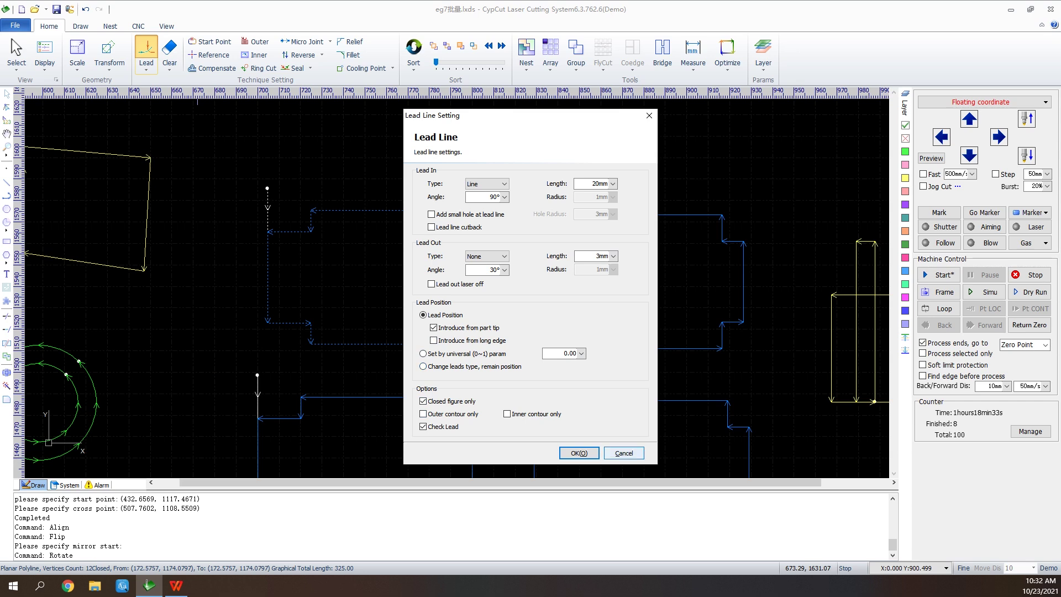
left_click(624, 452)
- Clear the lead line from the selected notched outline and set its start point at the lower end of its left edge
left_click(146, 65)
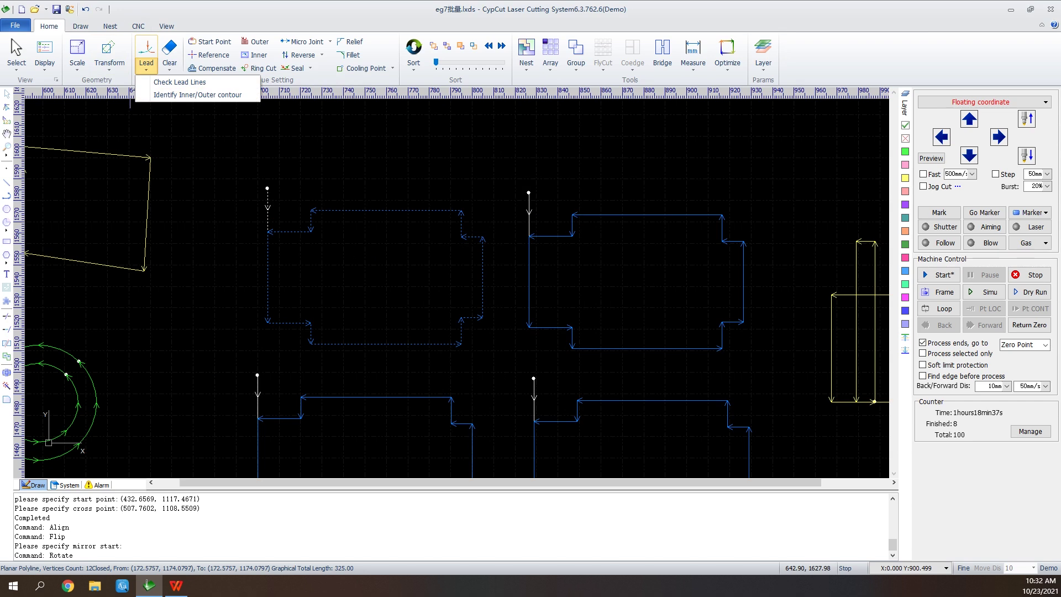
key("Escape")
left_click(146, 65)
left_click(170, 62)
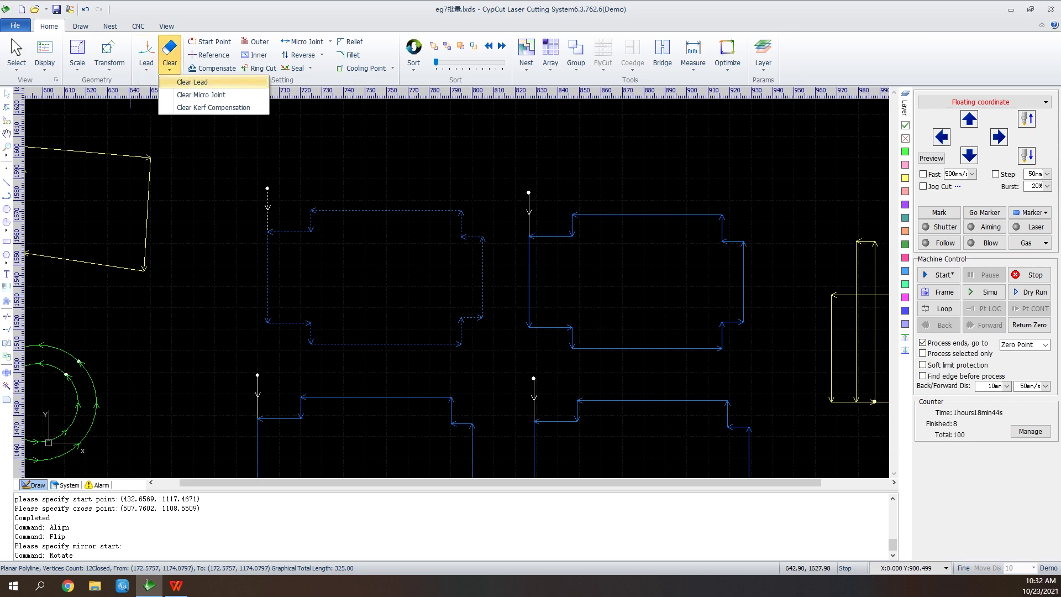
left_click(192, 82)
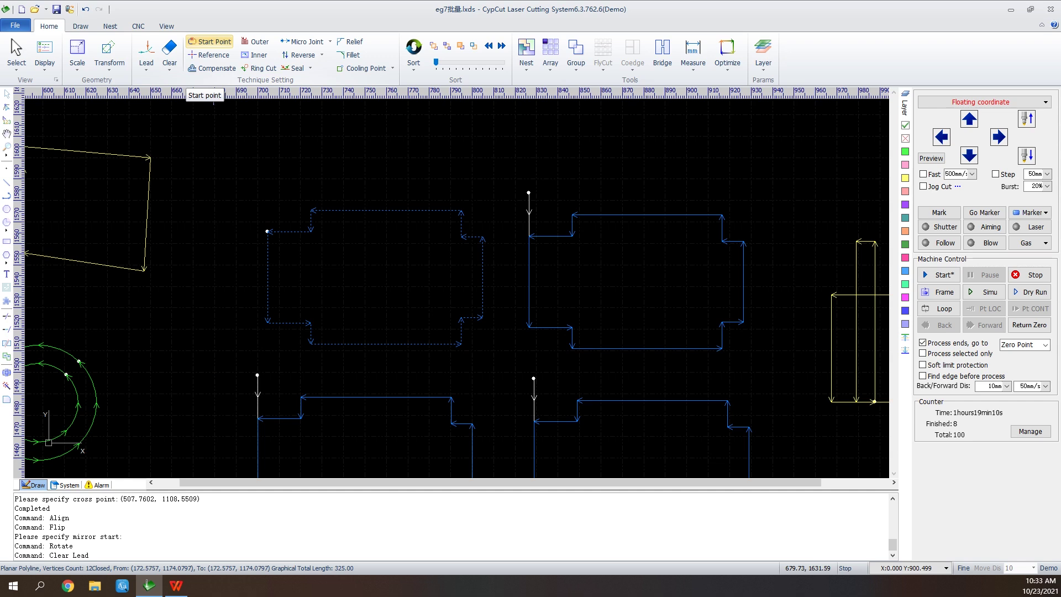
left_click(211, 42)
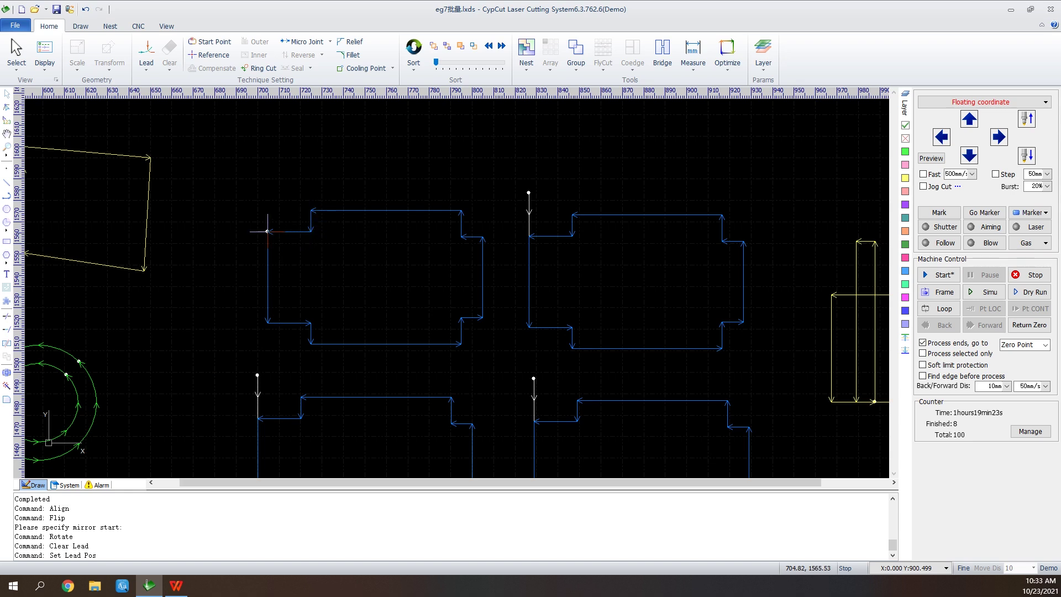
left_click(267, 322)
- Apply kerf compensation to the two concentric circles with 0.1 mm outer and inner width, Sharp corners, and inner shrink, outer expand
scroll(636, 171, "down", 1)
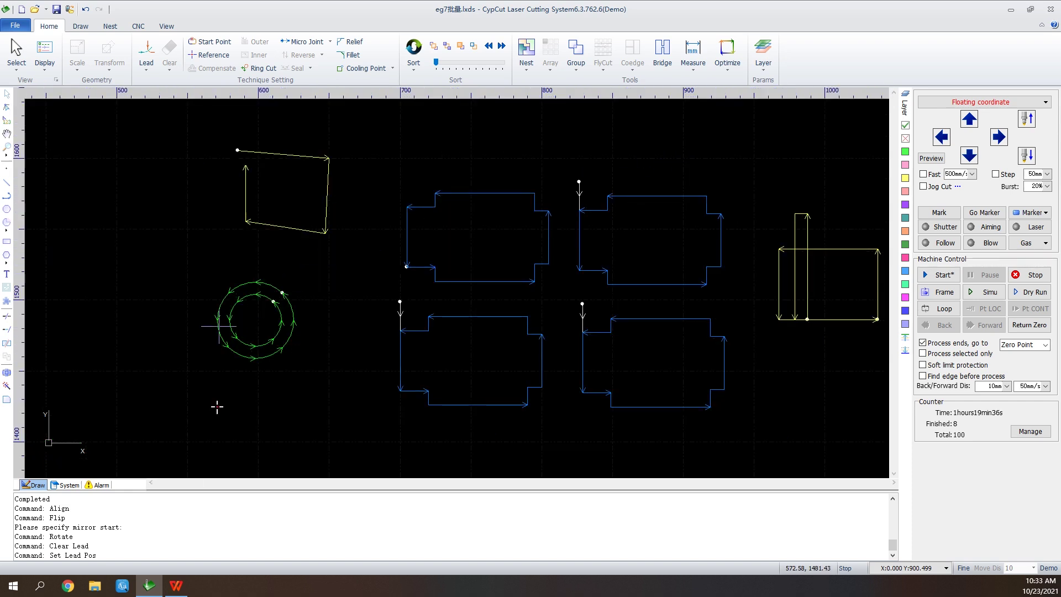
scroll(215, 326, "up", 3)
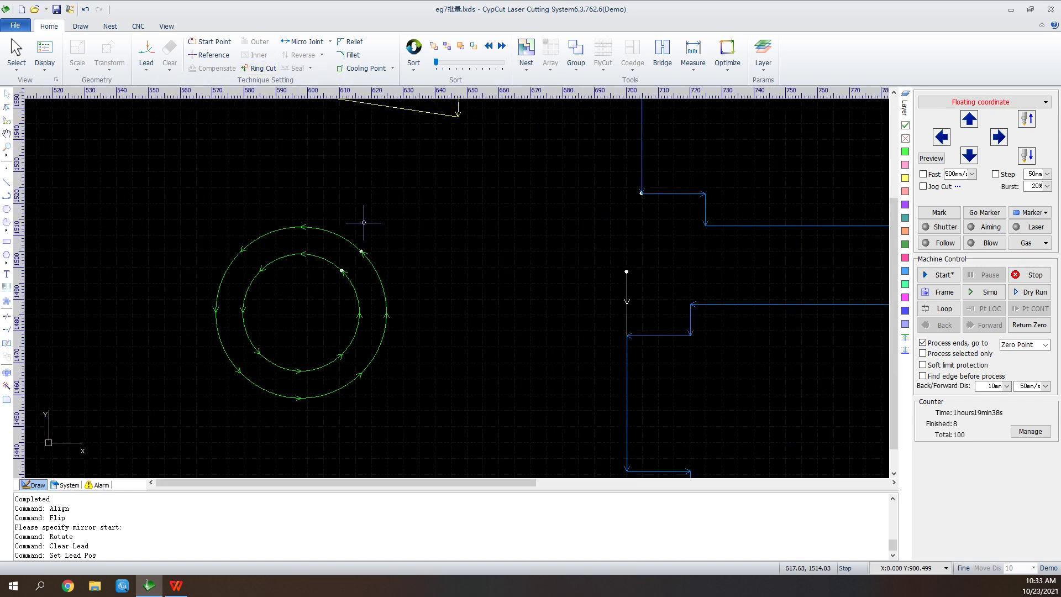
right_click(363, 222)
left_click(381, 228)
left_click_drag(359, 212, 312, 319)
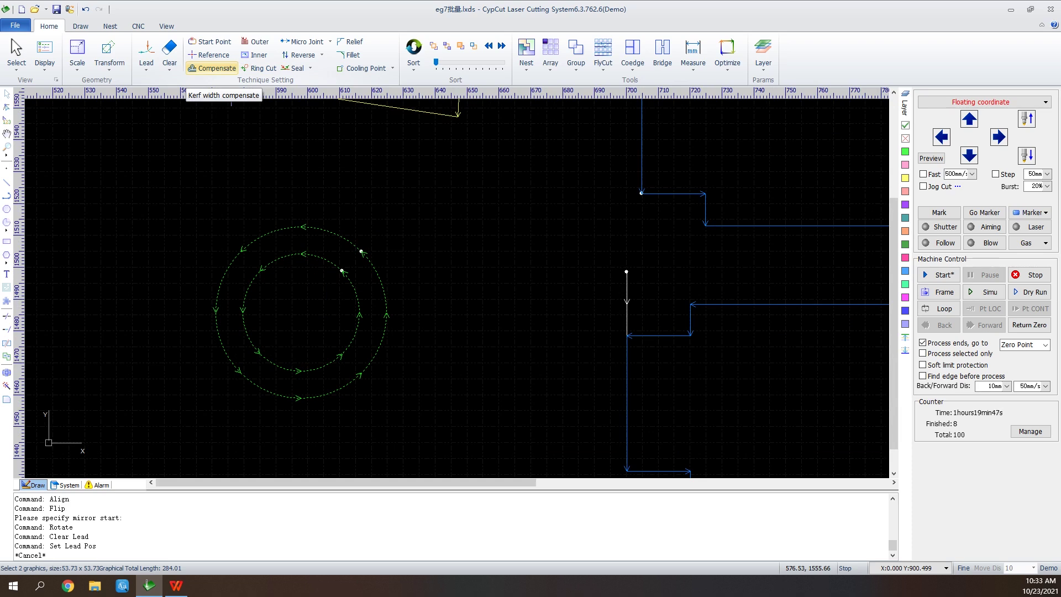
left_click(213, 68)
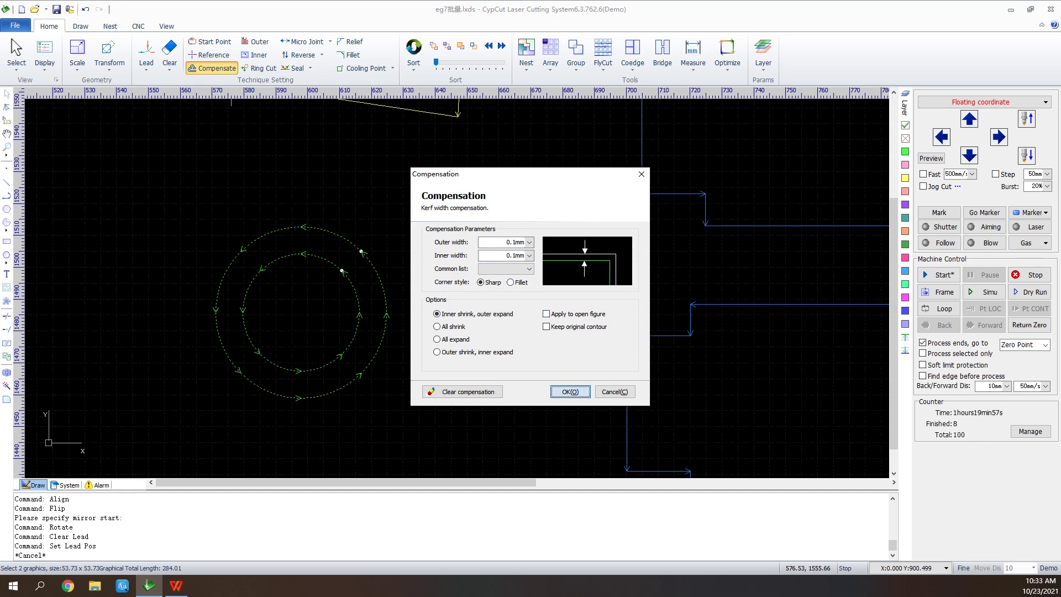
left_click(570, 392)
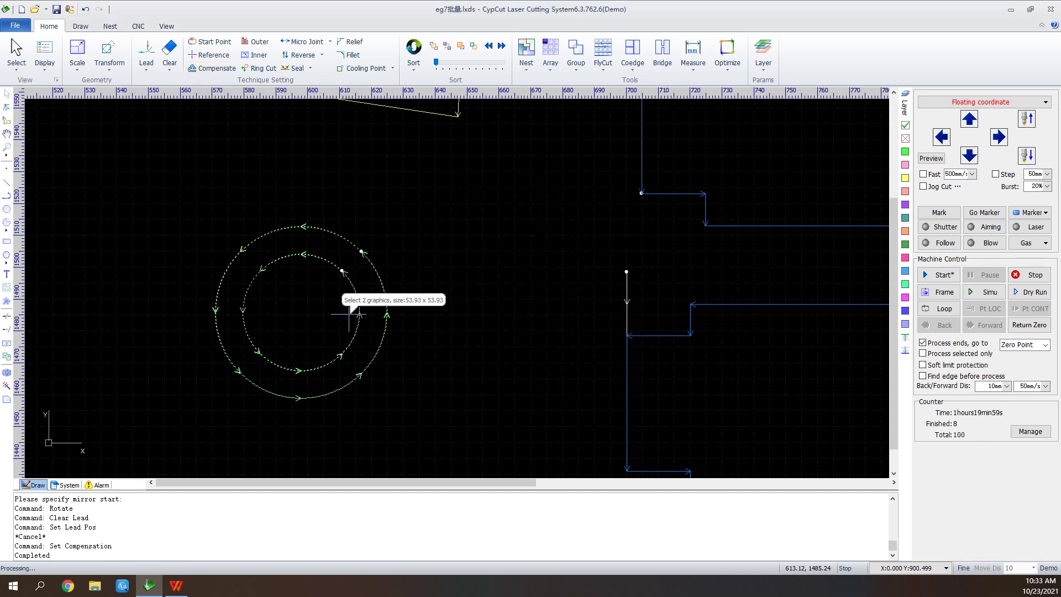
scroll(349, 313, "up", 4)
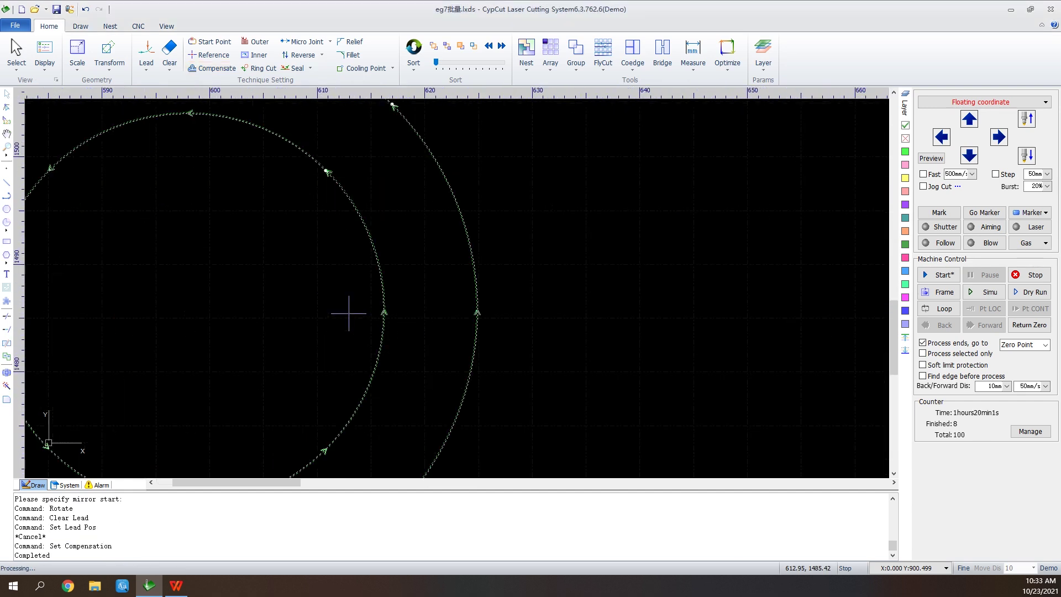
scroll(367, 301, "up", 2)
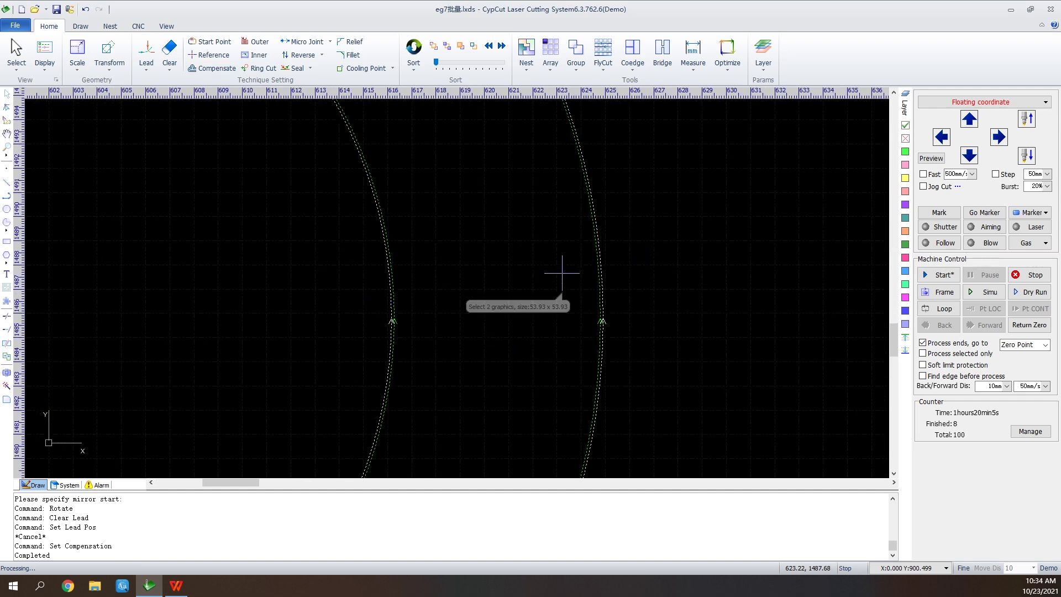
scroll(584, 281, "down", 3)
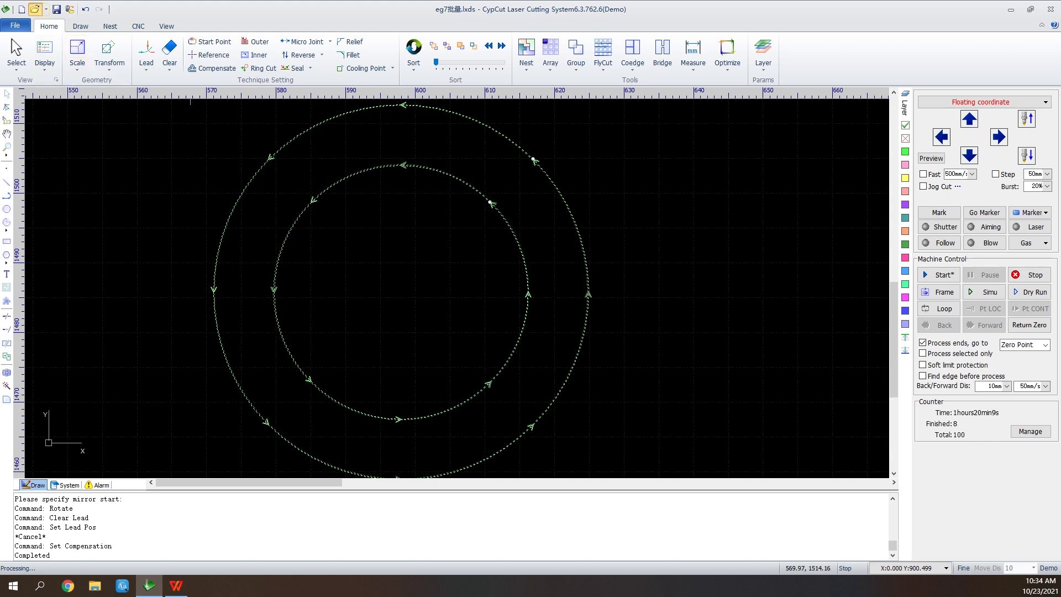
- Open the drawing eg阴切阳切 without saving the changes to the current file
left_click(35, 9)
left_click(529, 307)
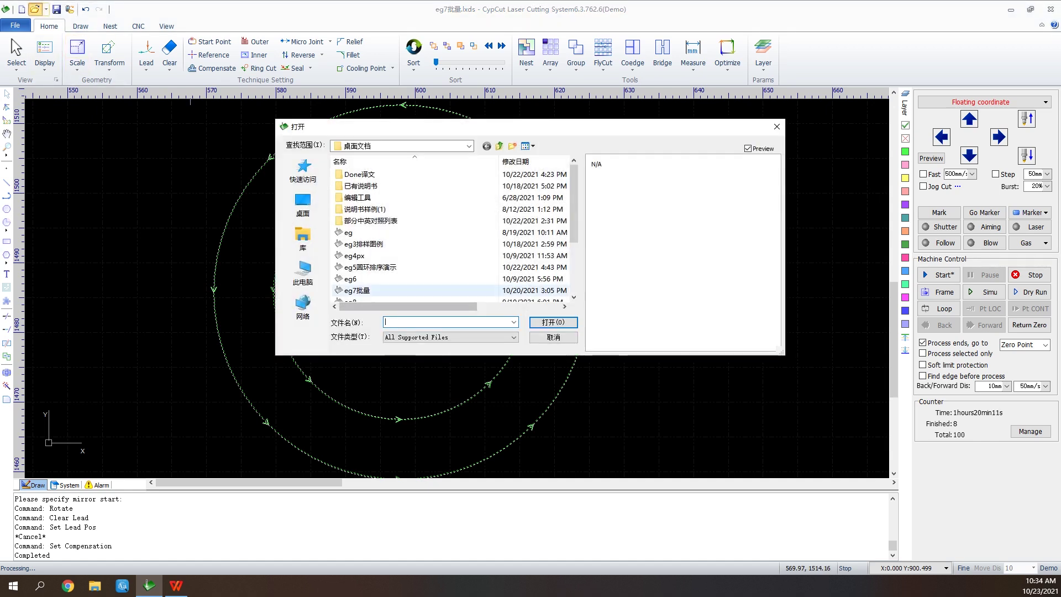
scroll(453, 232, "down", 2)
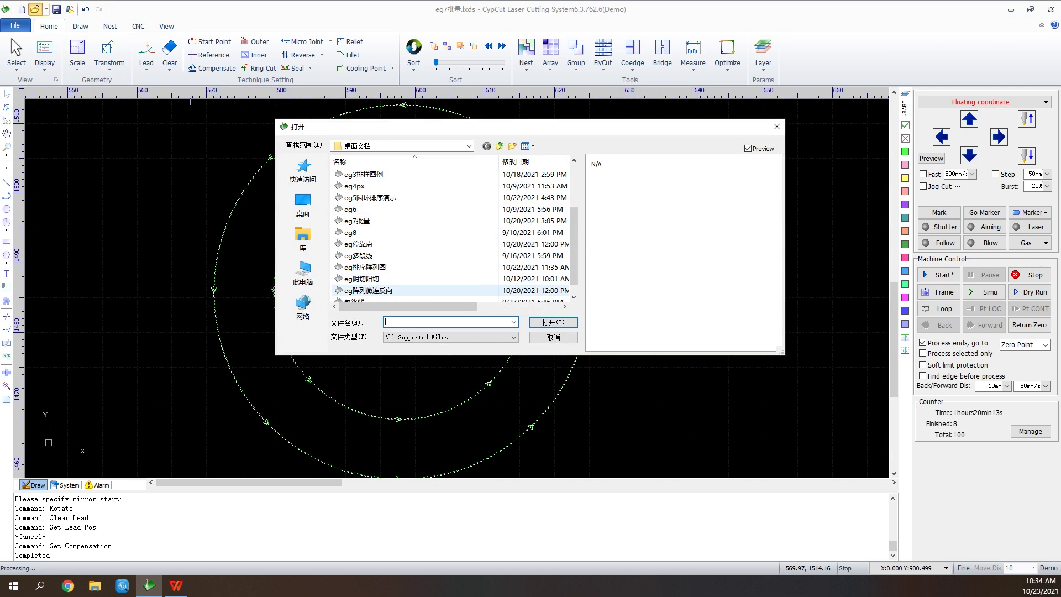
left_click(367, 290)
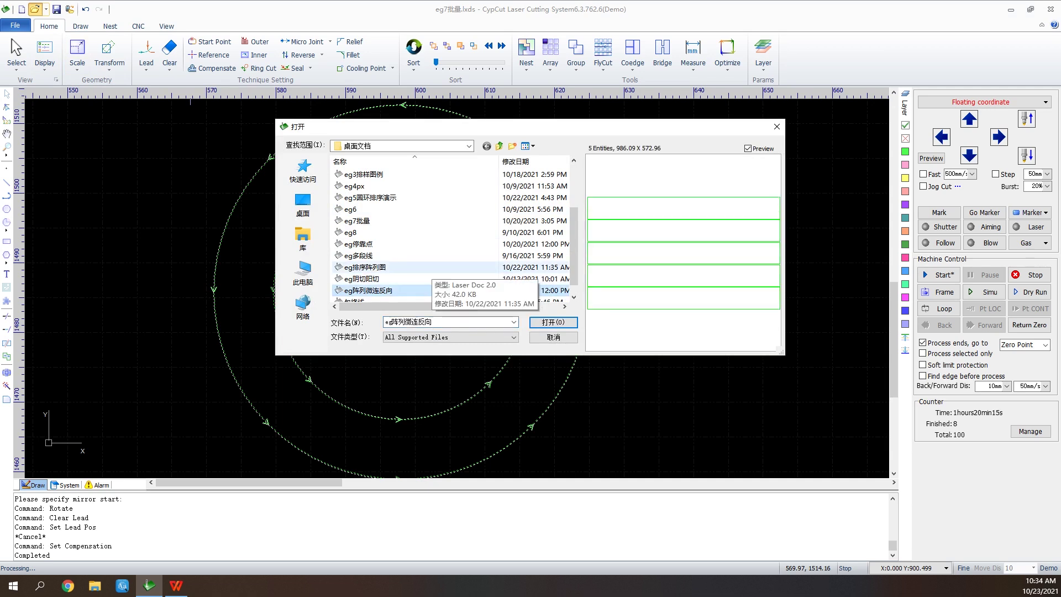
left_click(362, 278)
left_click(553, 321)
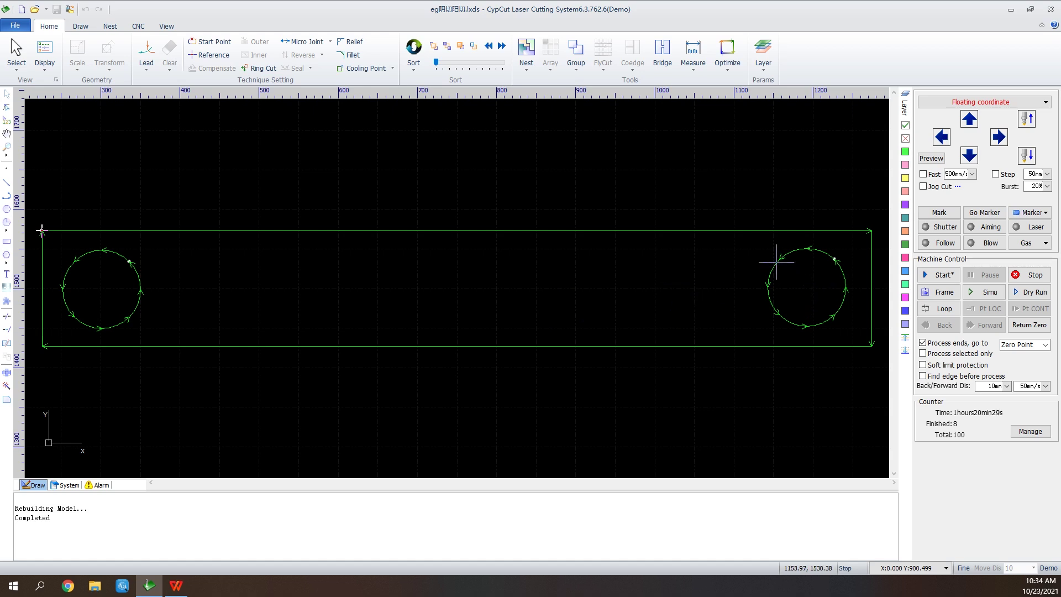
- Apply 20 mm Line lead-ins at 90° to the rectangle and both circles, and identify the inner and outer contours
left_click_drag(884, 216, 25, 419)
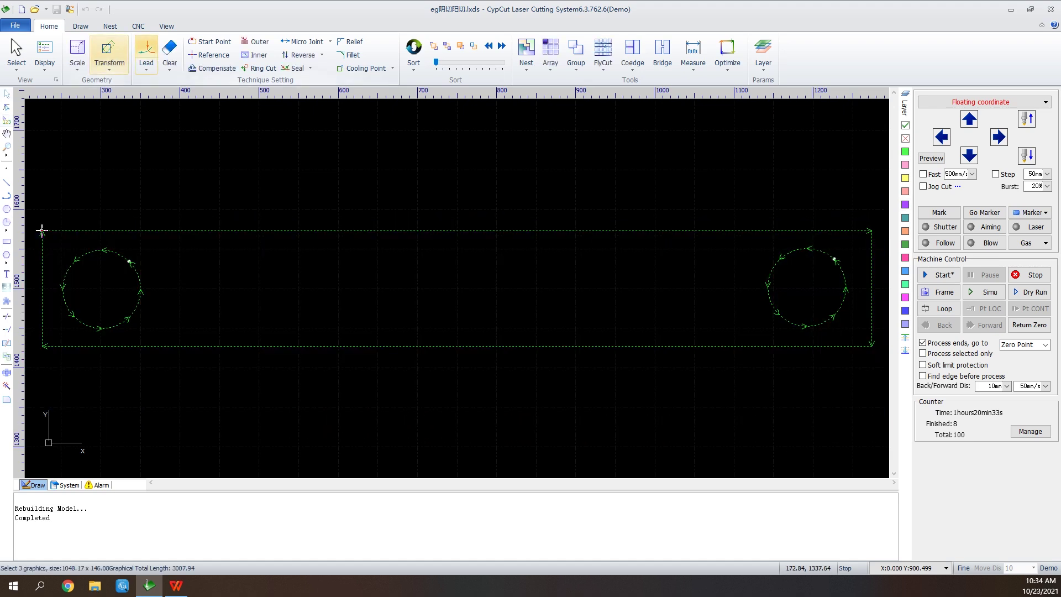
left_click(145, 56)
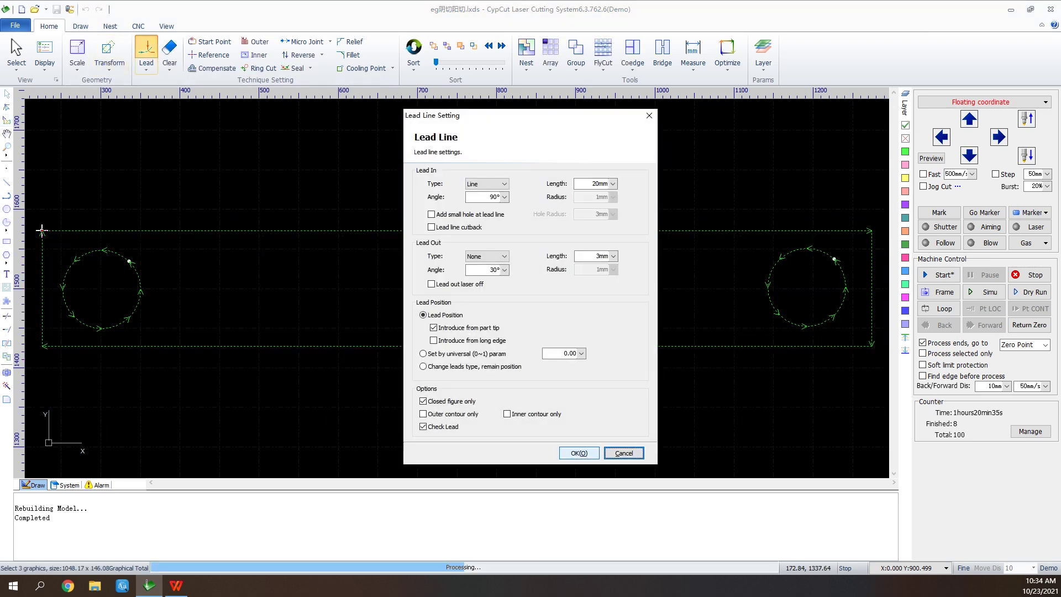
left_click(577, 452)
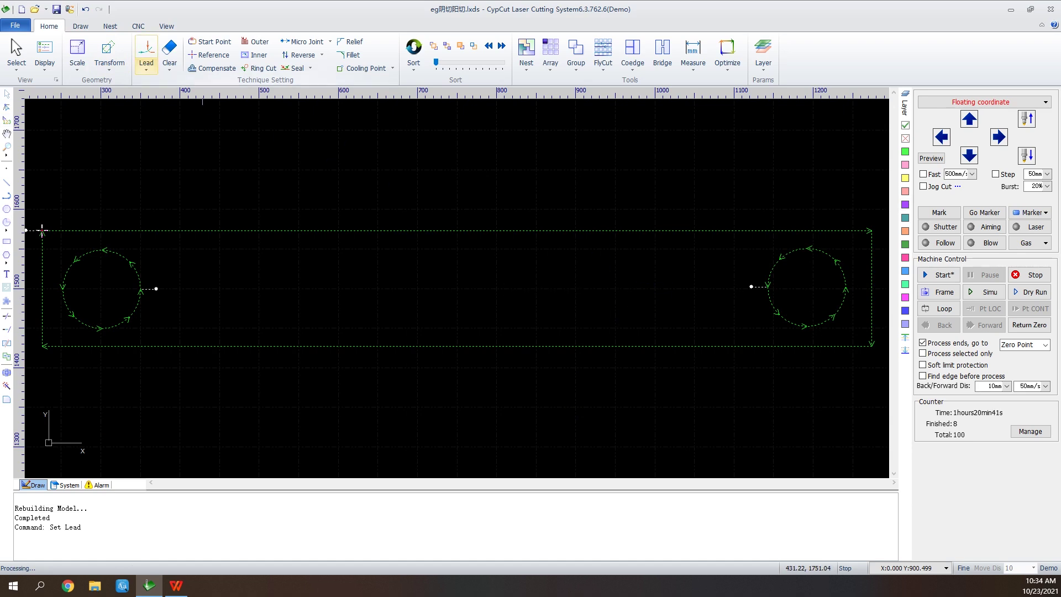
left_click(146, 64)
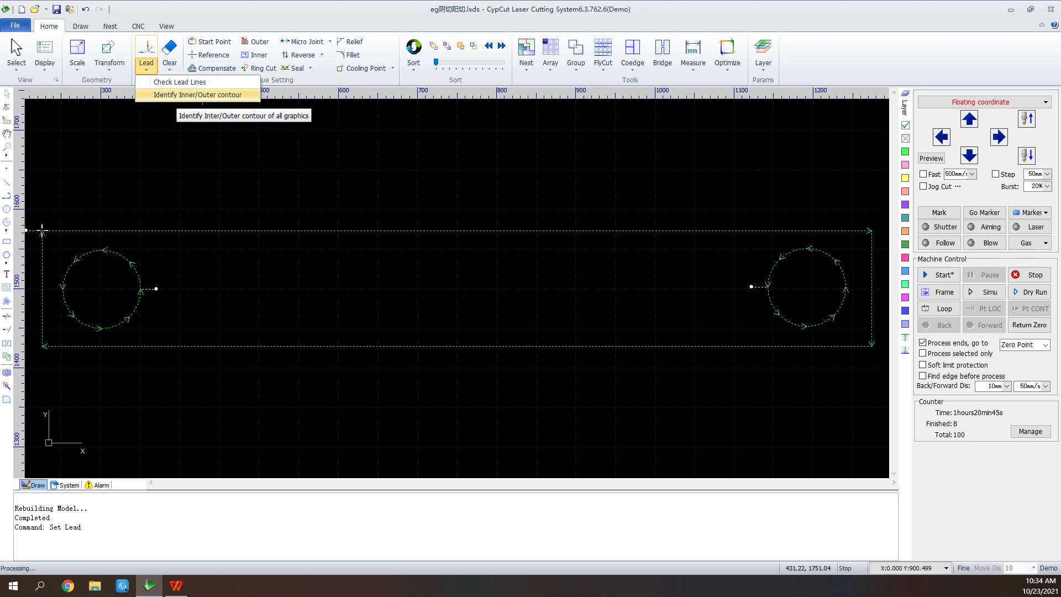
left_click(198, 94)
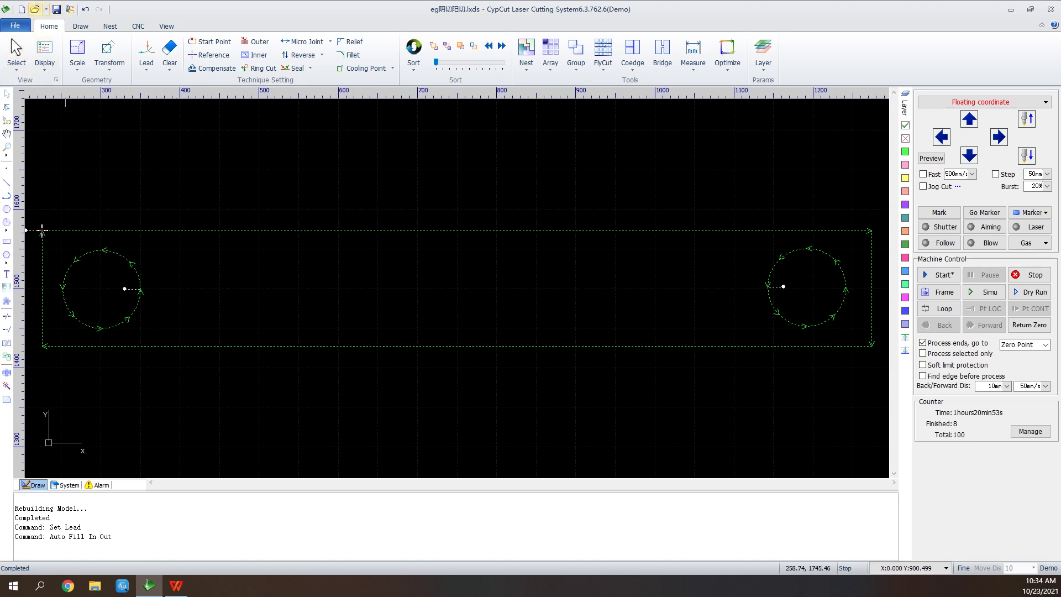
- Open the drawing eg阵列微连反向, discarding the changes to the lead line drawing
left_click(34, 9)
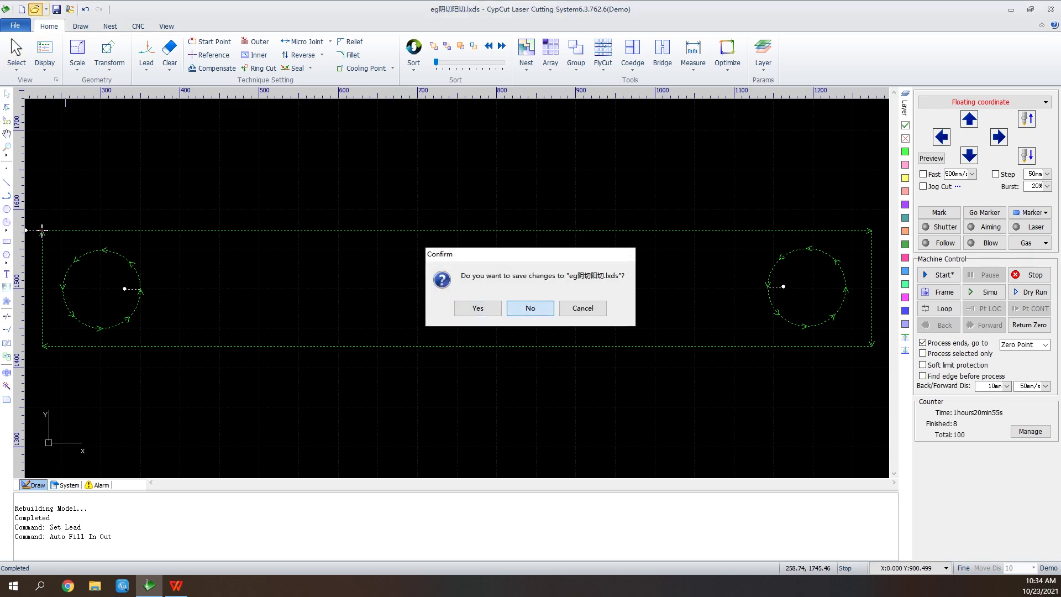
key("Return")
scroll(450, 232, "down", 1)
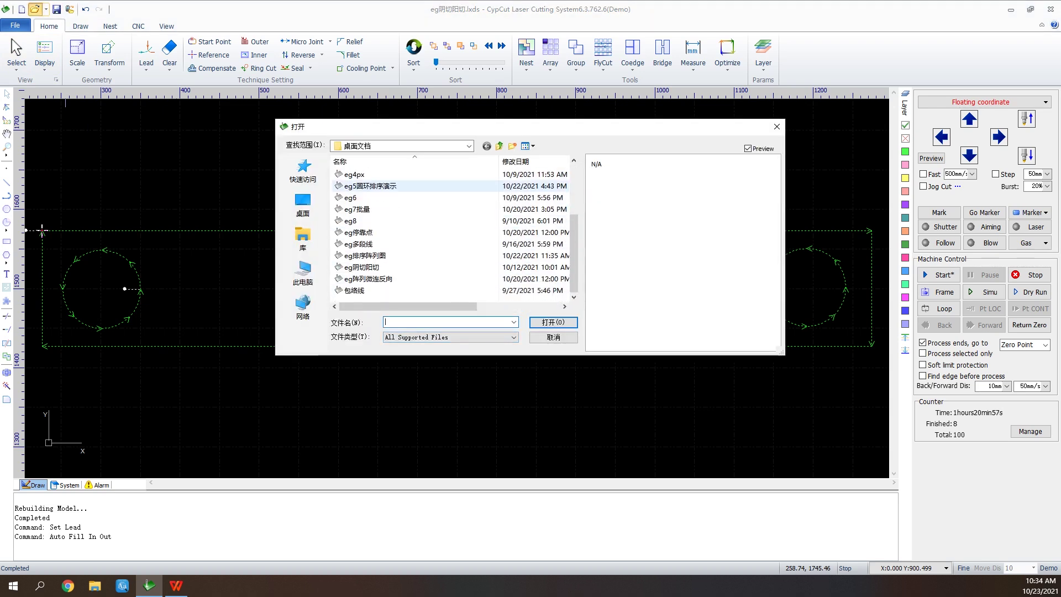
left_click(365, 279)
left_click(553, 321)
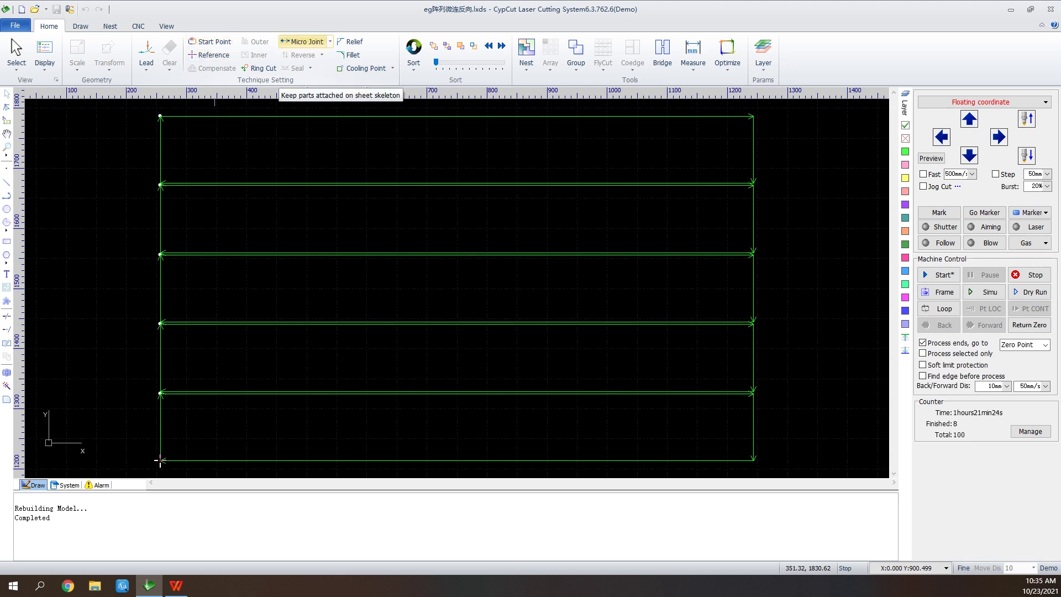
- Add a 2 mm micro joint near the start of the uppermost rectangle's top edge, without adding it to similar geometries
left_click(303, 41)
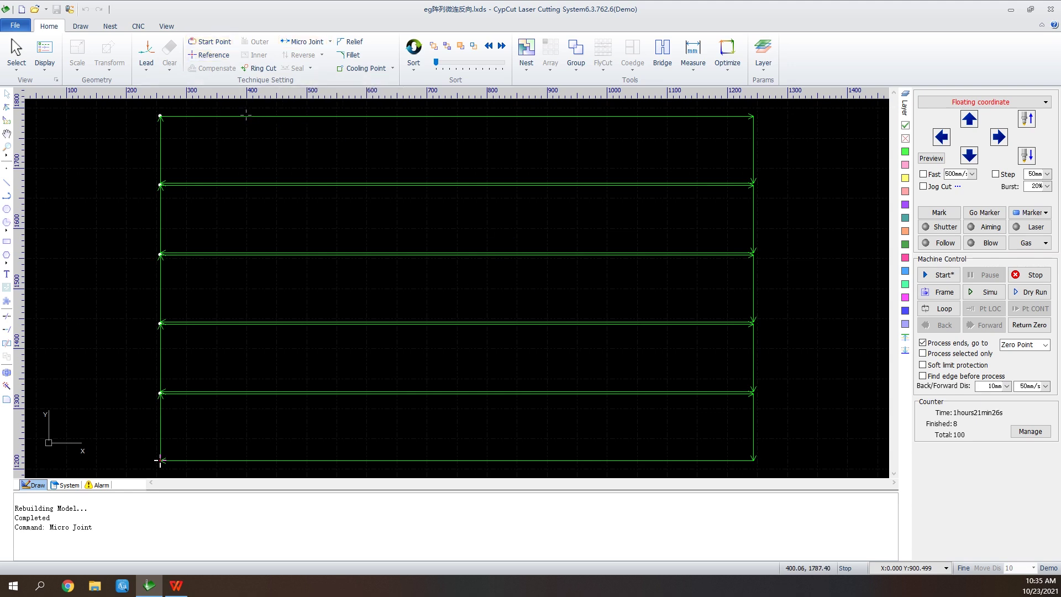
left_click(159, 459)
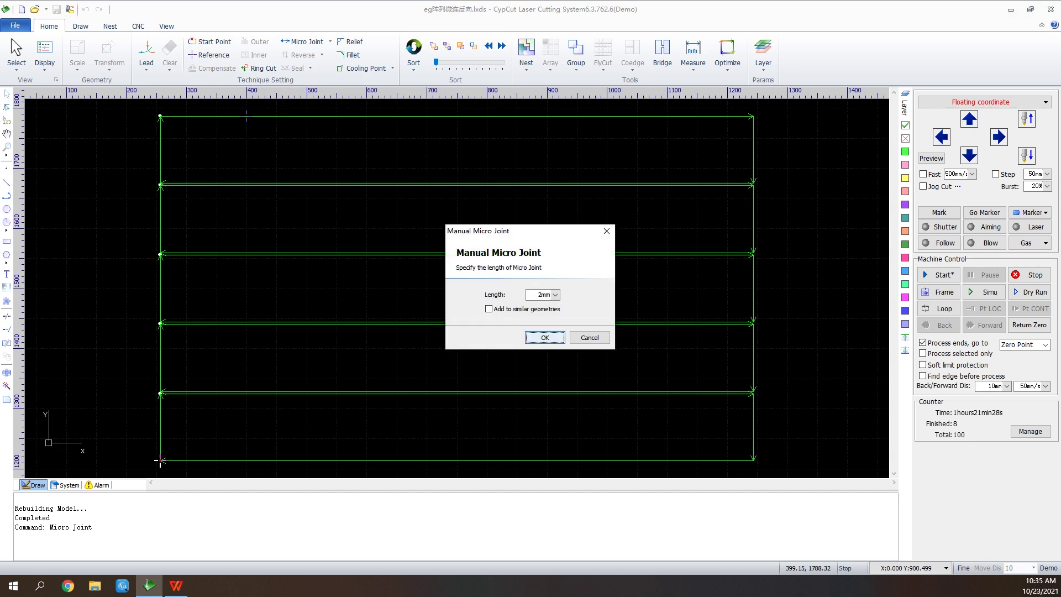
key("Return")
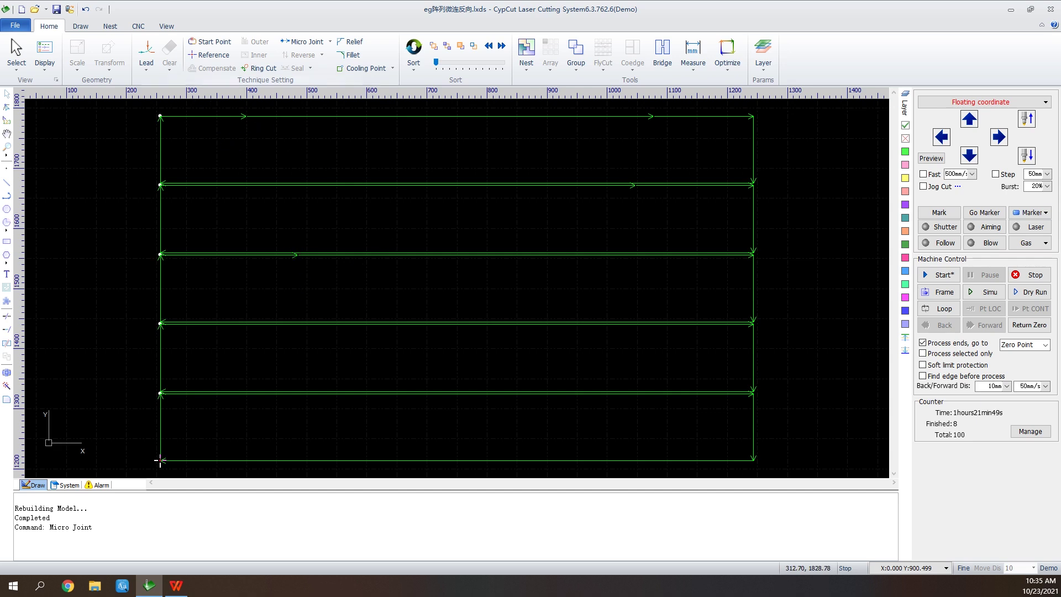
left_click(330, 41)
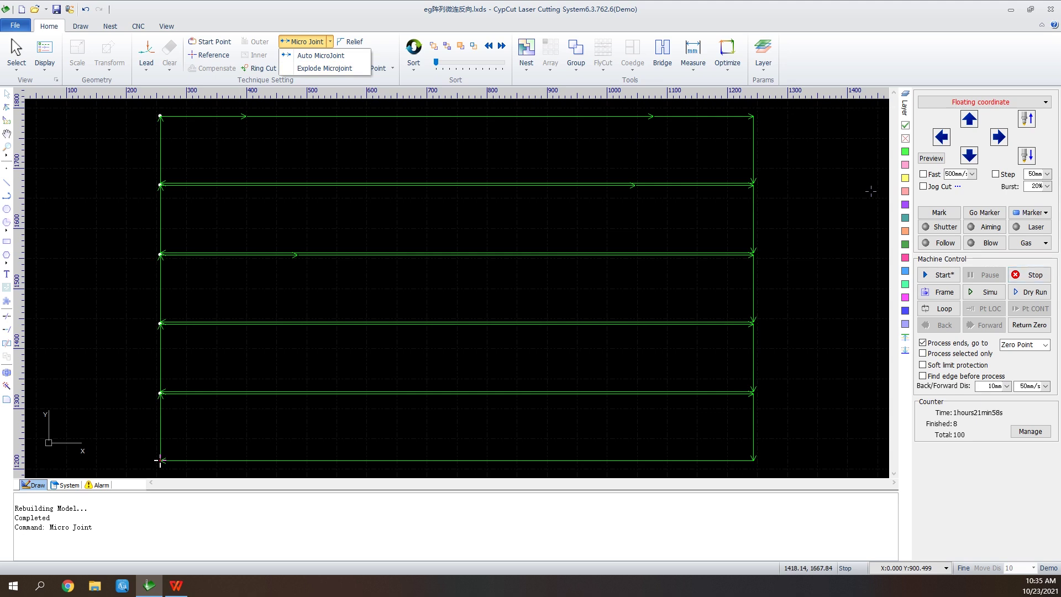
left_click(306, 42)
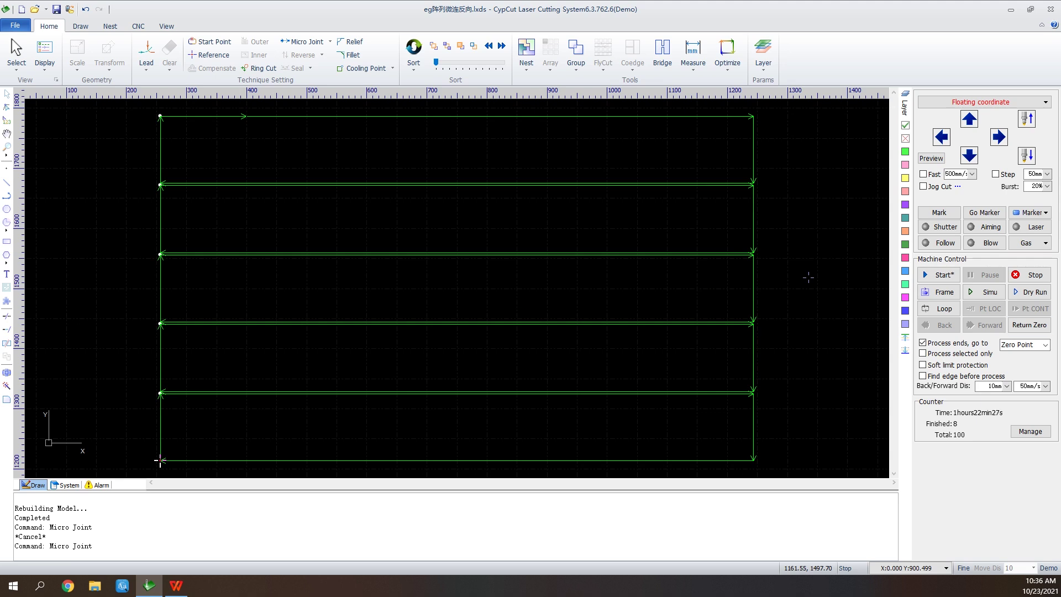
- Simulate cutting the rectangles with the new graphics sorted first, and stop the simulation
left_click(983, 292)
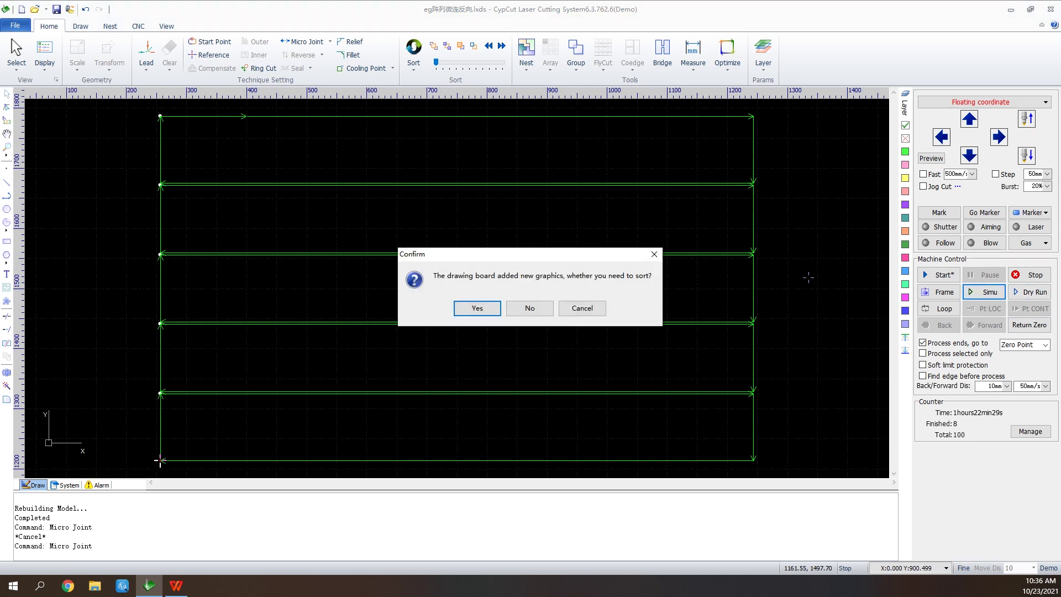
key("Return")
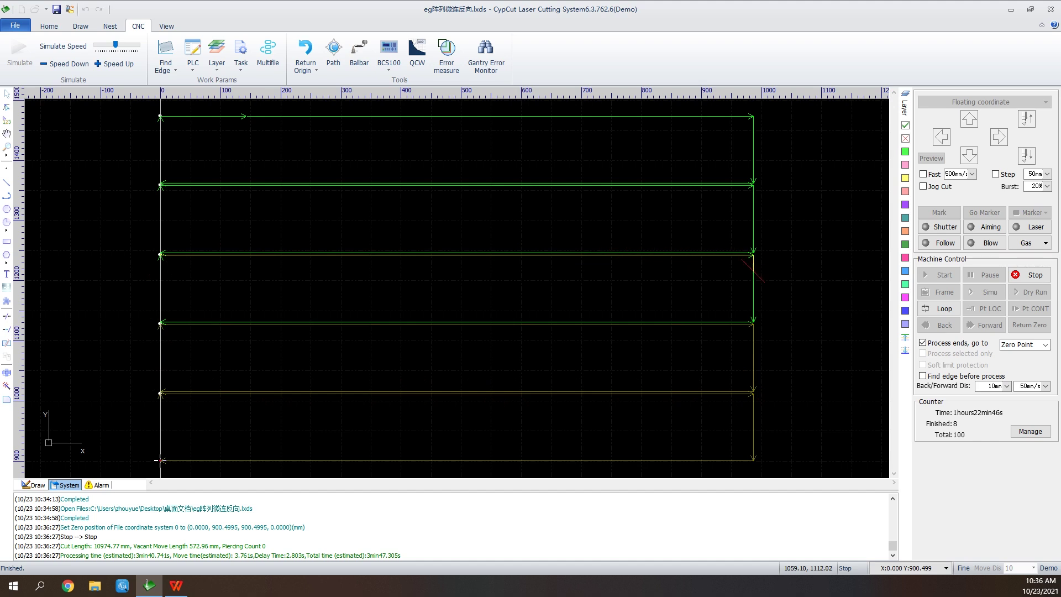
left_click(1028, 274)
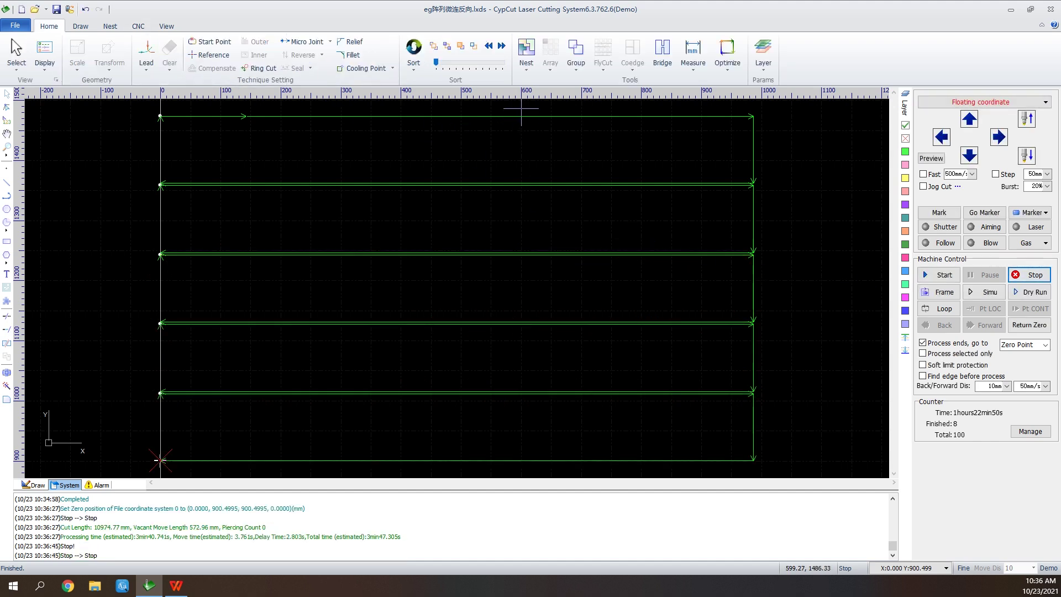
- Reverse the cutting direction of all five rectangles, and simulate part of the cut to check it
left_click_drag(521, 108, 386, 475)
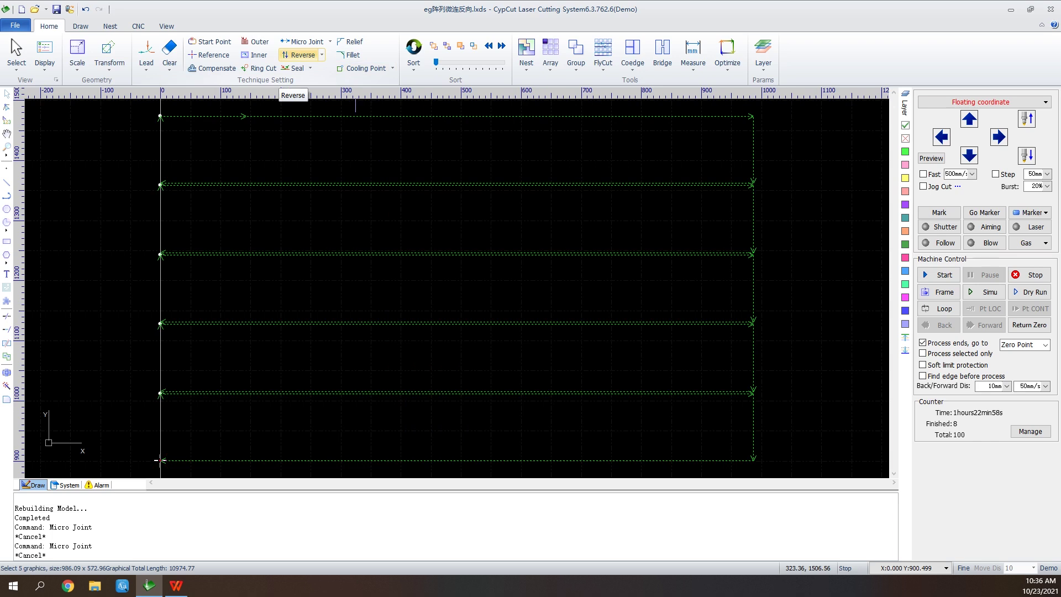
left_click(298, 55)
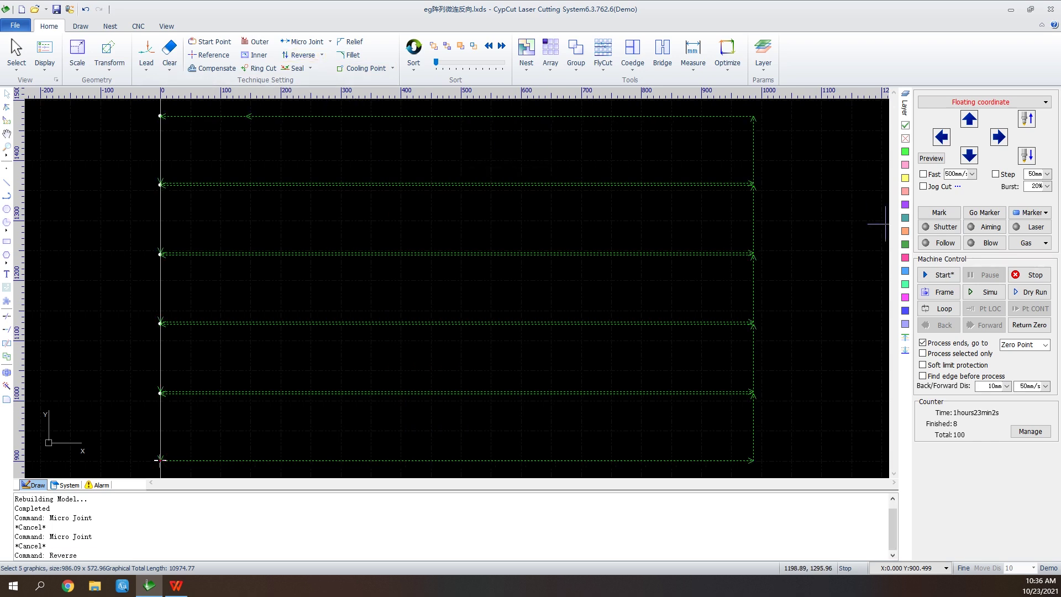
left_click(986, 293)
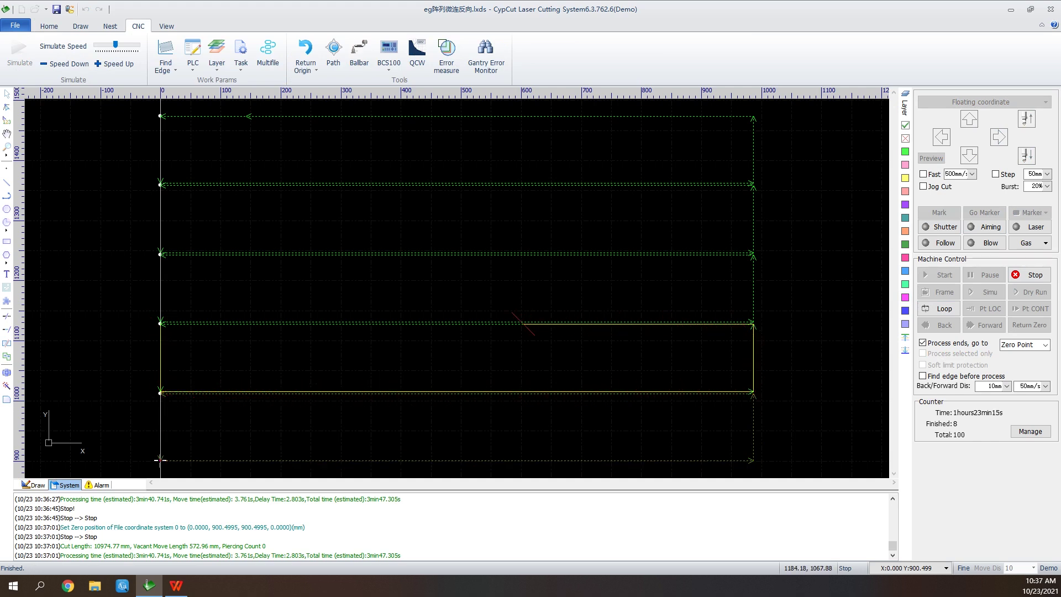
left_click(1031, 275)
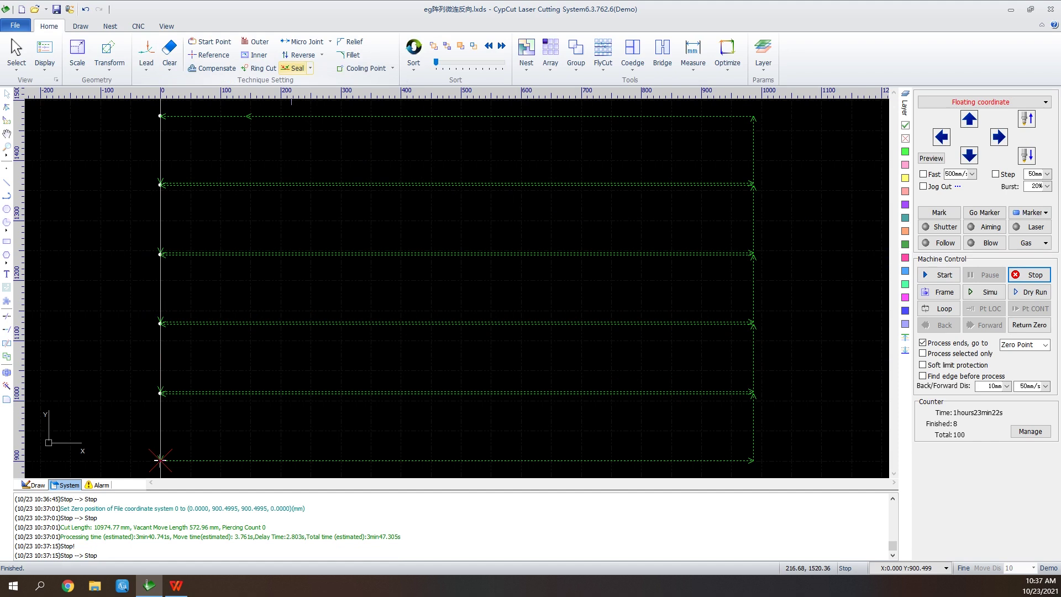
- Apply a 3 mm gap to the five selected rectangles and inspect one at its start point
left_click(293, 69)
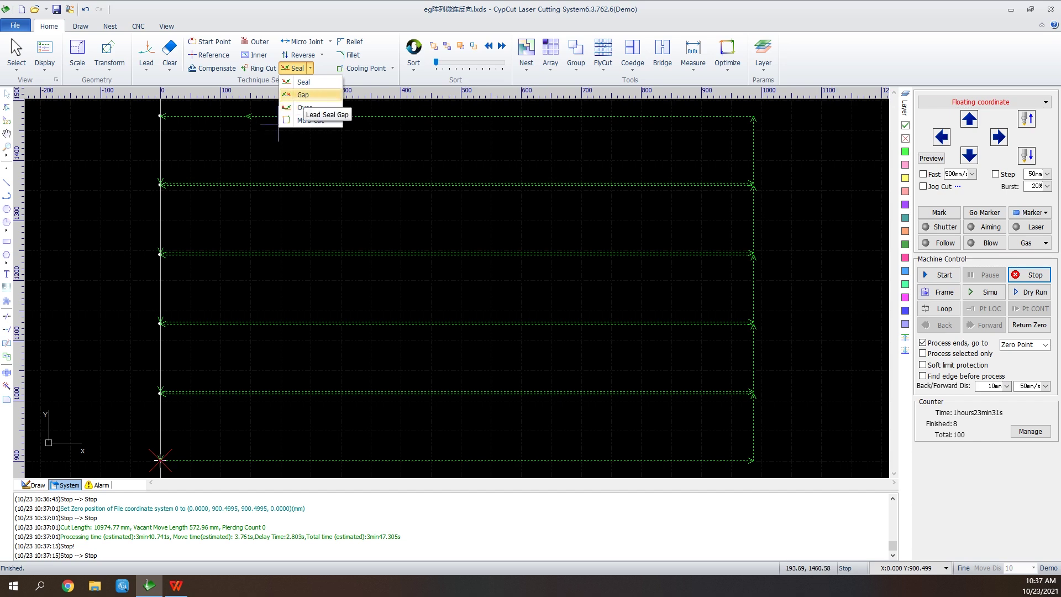
left_click(303, 94)
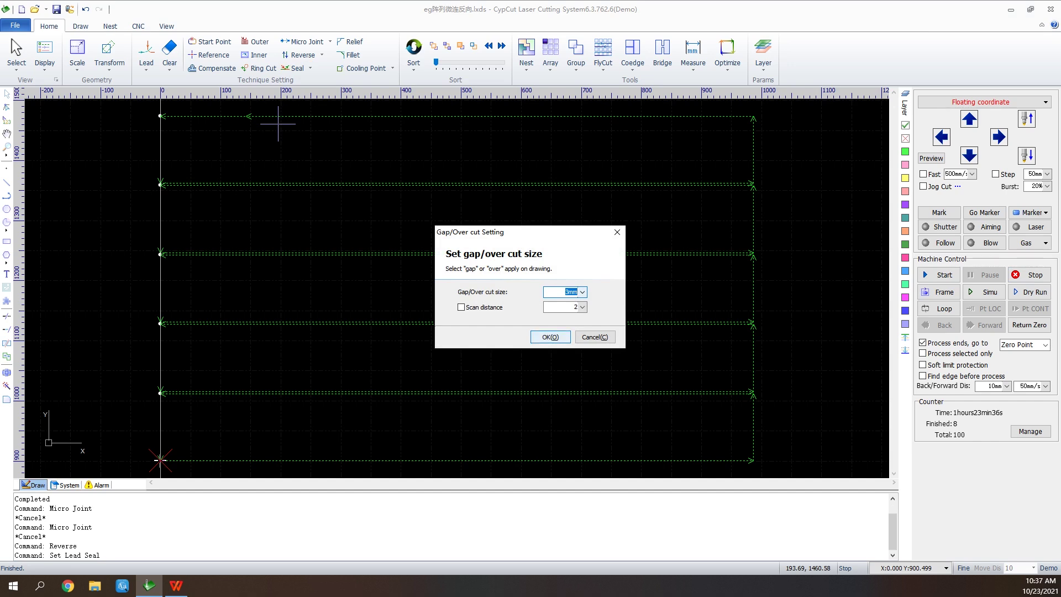
left_click(550, 337)
scroll(160, 178, "up", 3)
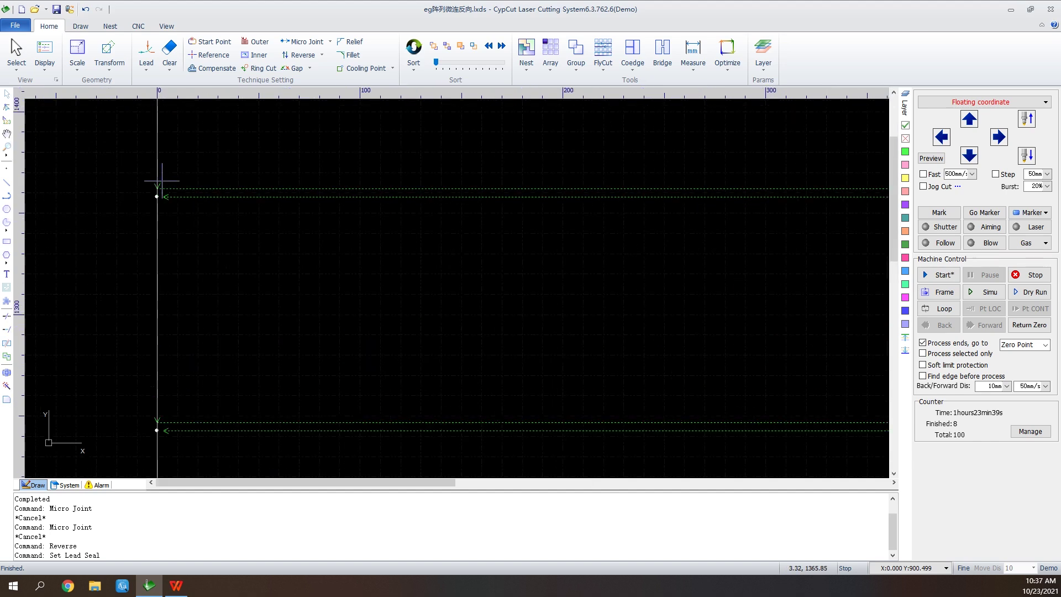
scroll(157, 195, "up", 2)
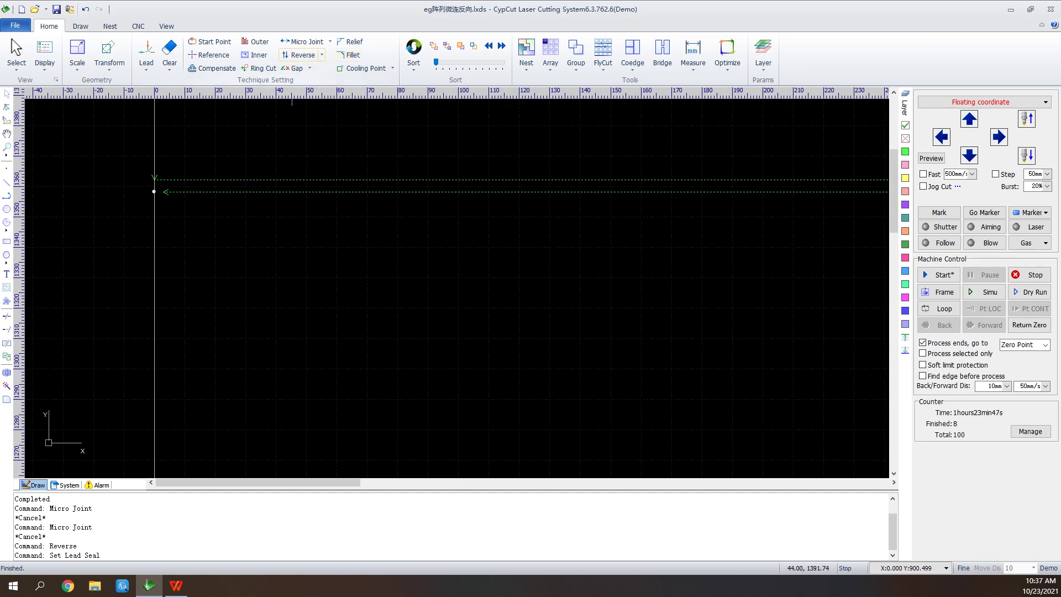
- Set the closing type of the five selected rectangles to Seal
left_click(309, 68)
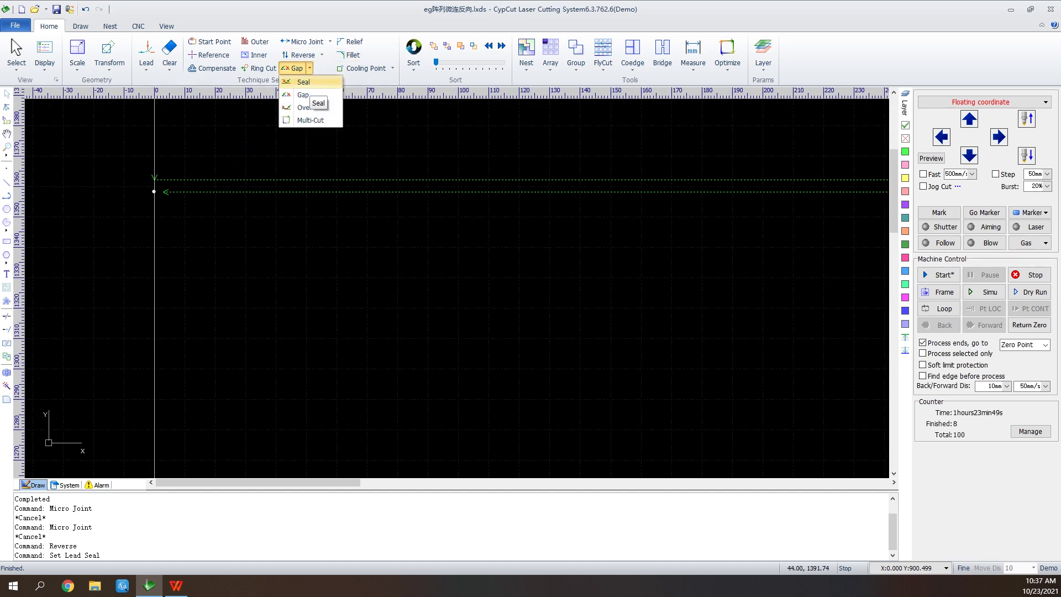
left_click(304, 83)
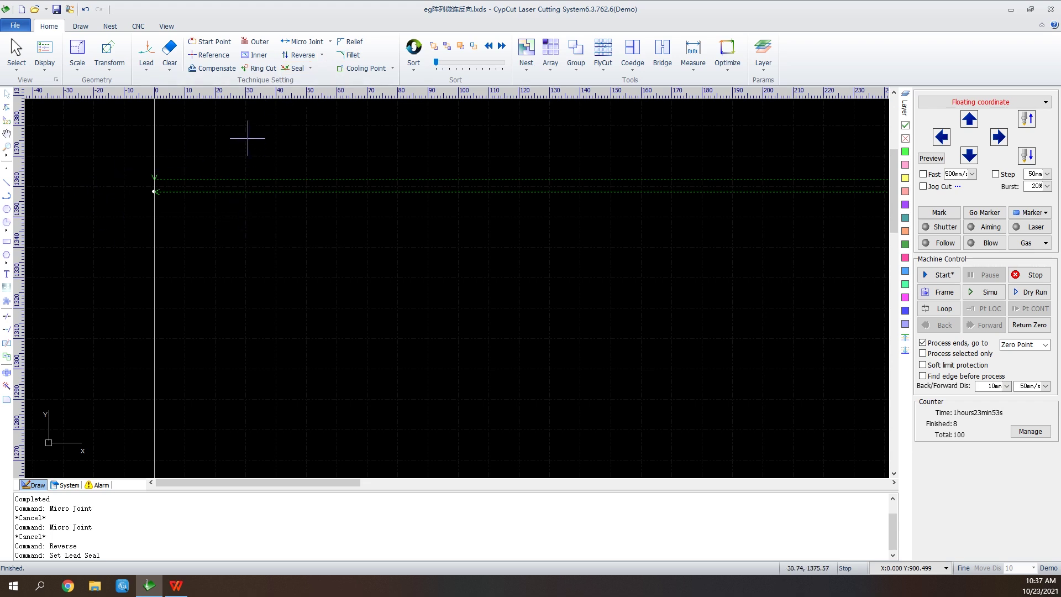
left_click(310, 68)
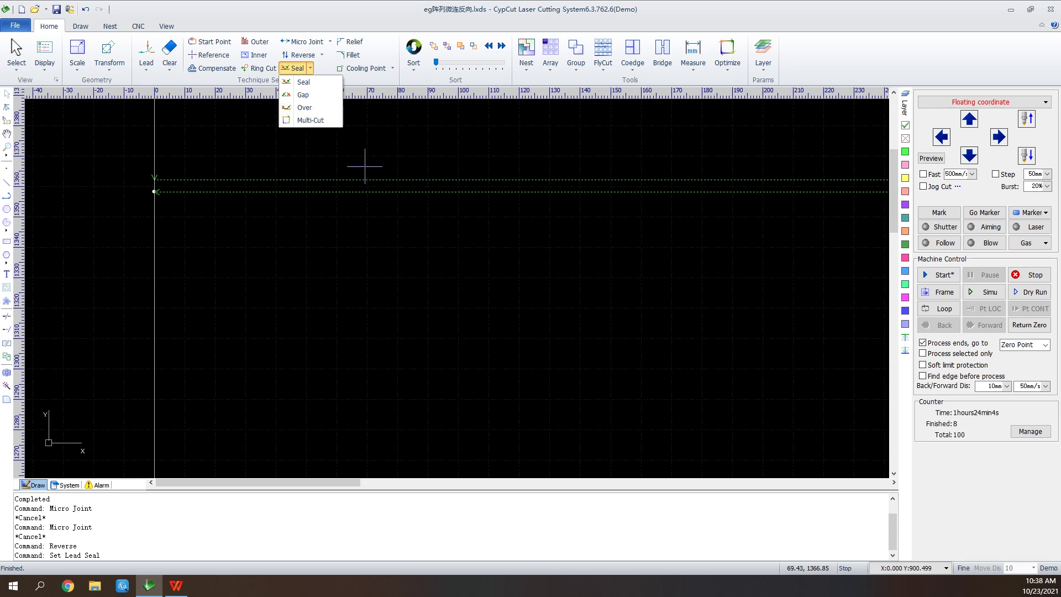
- Draw a six-pointed star with an outer radius of about 97 mm in the empty area beyond the rectangles' upper right corner
scroll(225, 277, "down", 3)
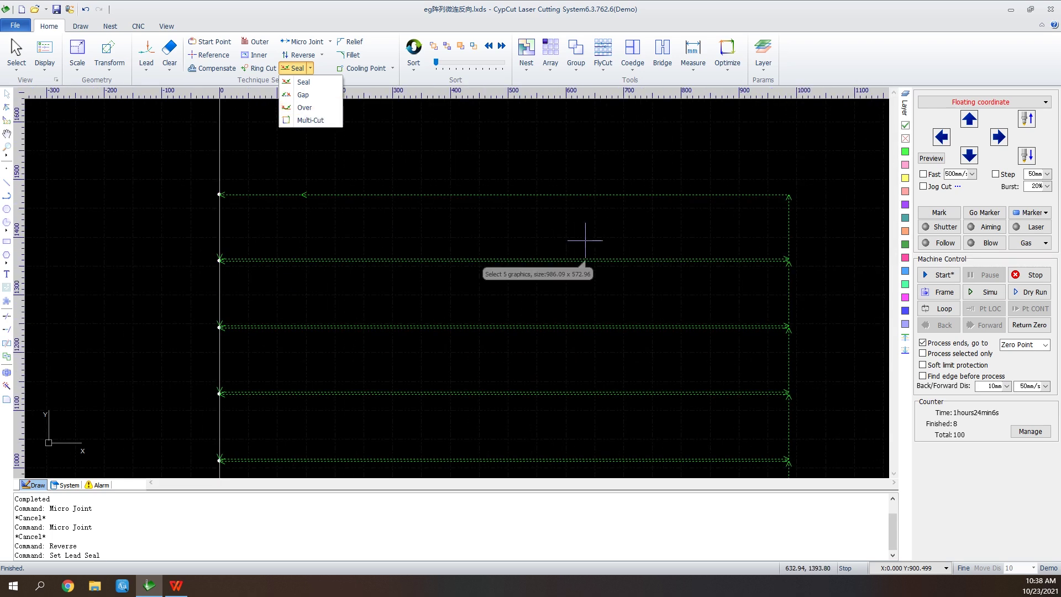
scroll(663, 173, "down", 2)
scroll(650, 164, "up", 4)
scroll(635, 171, "up", 2)
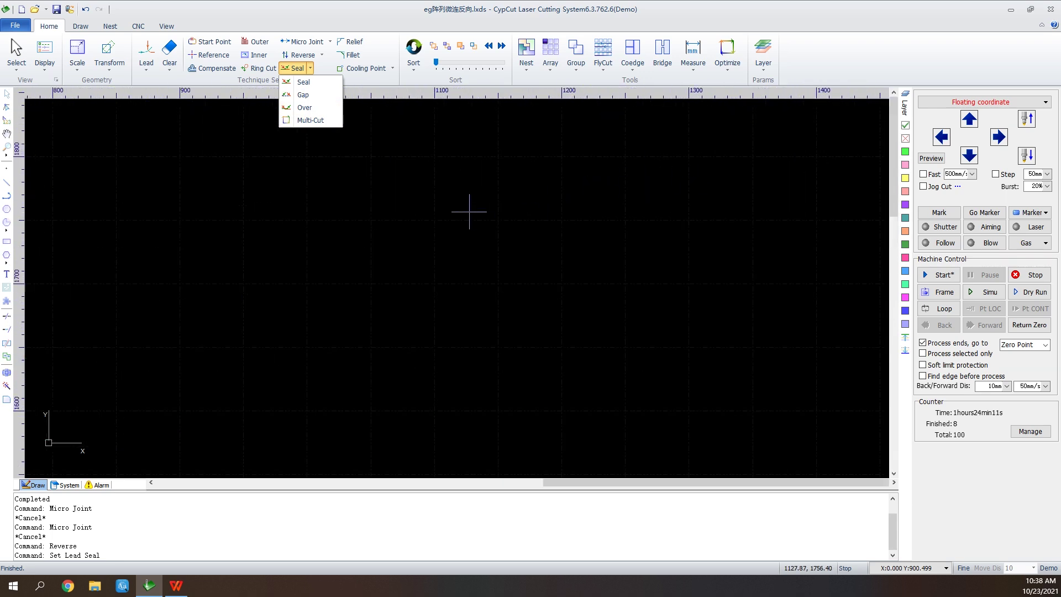
left_click(457, 180)
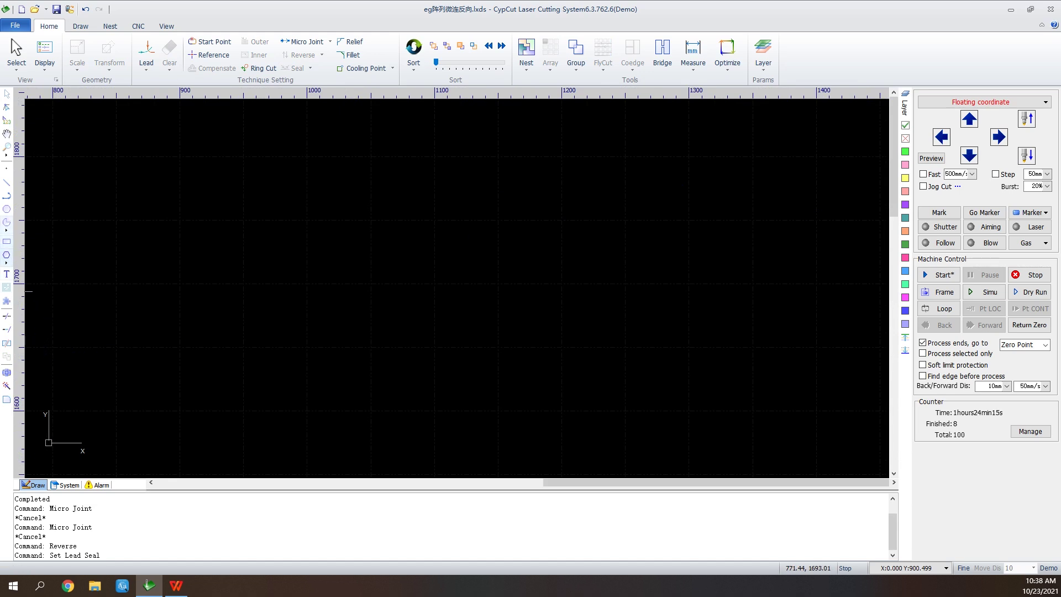
left_click(7, 256)
left_click(22, 289)
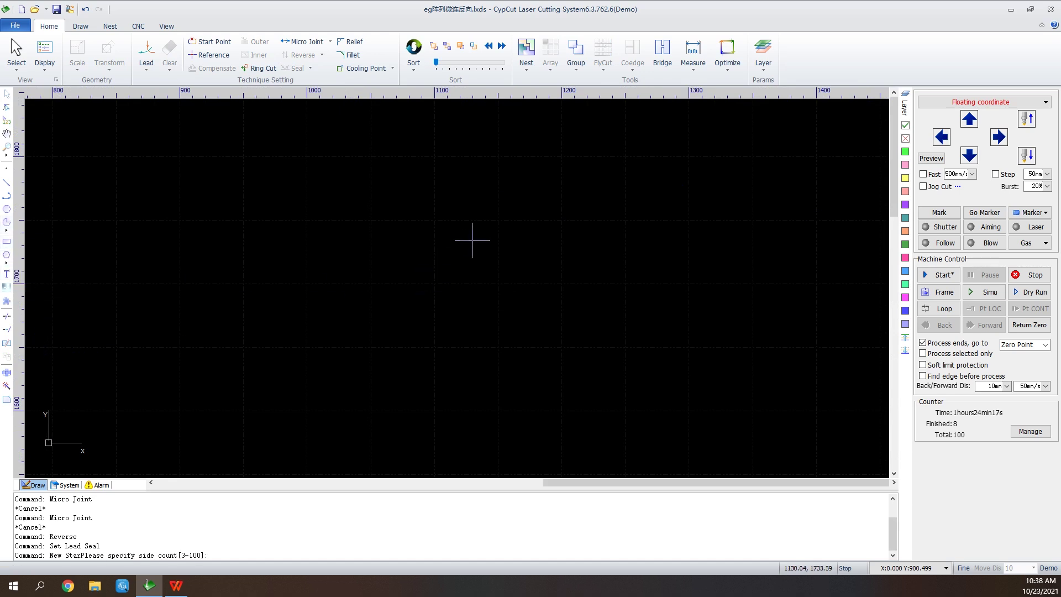
left_click(465, 212)
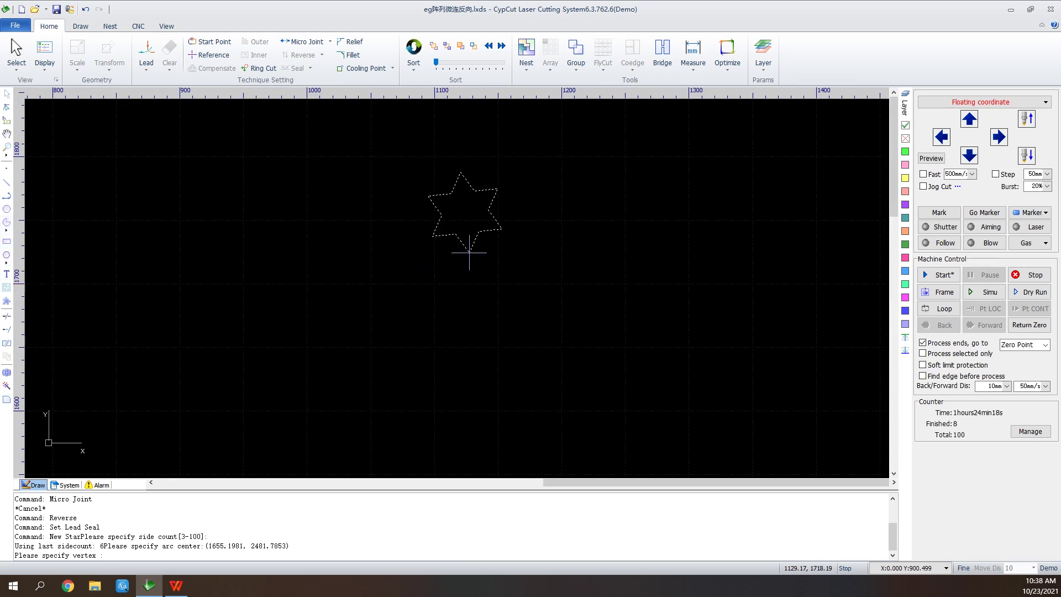
left_click(464, 335)
left_click(488, 260)
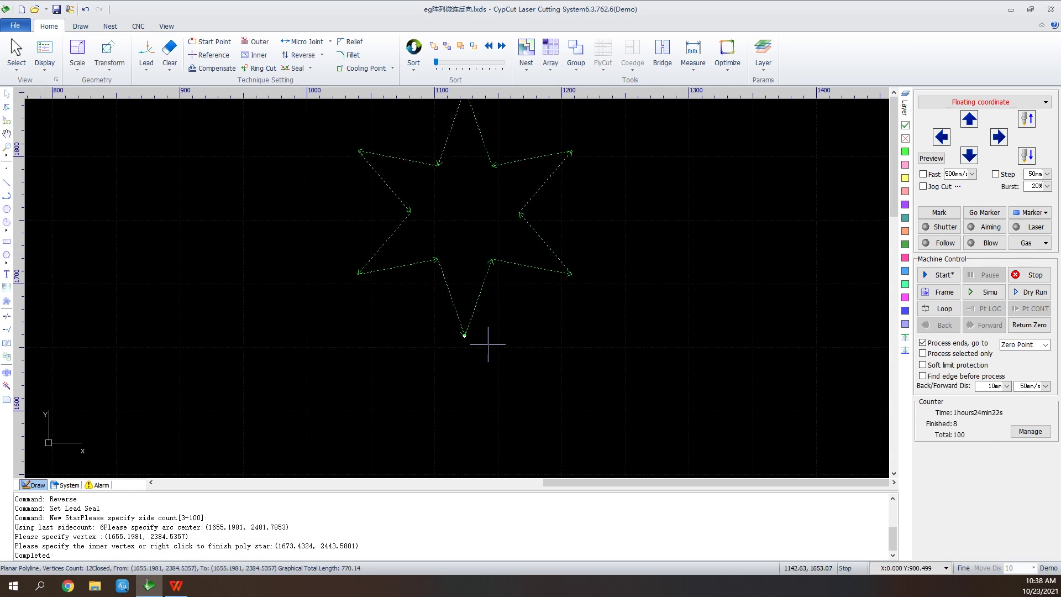
- Apply Ring Cut to the star with max angle 85°, min length 3 mm, extend length 8 mm and the Auto option, and inspect the tips
scroll(519, 119, "up", 2)
scroll(489, 429, "down", 2)
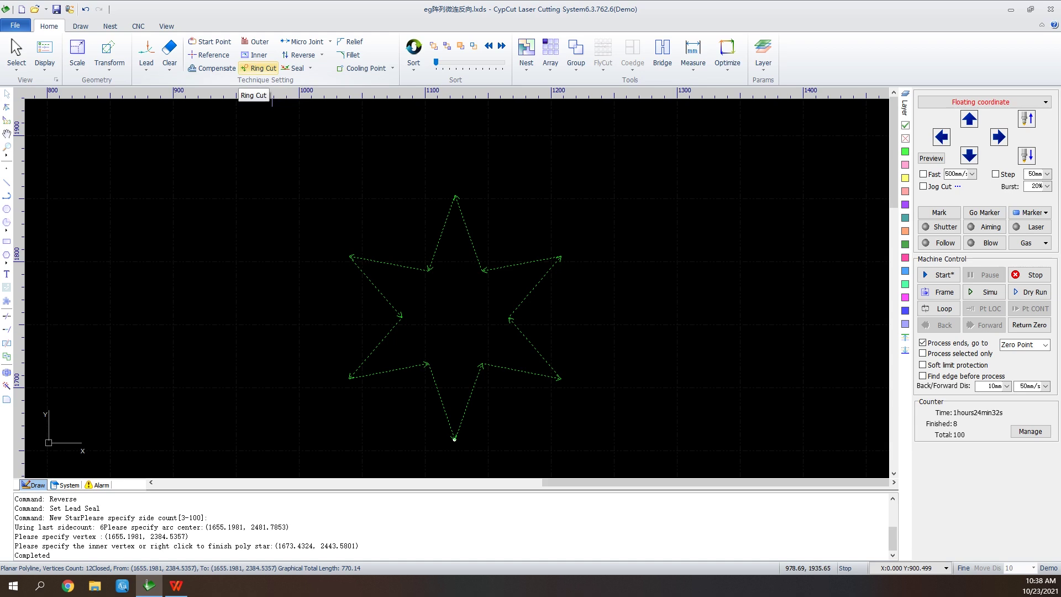
left_click(258, 68)
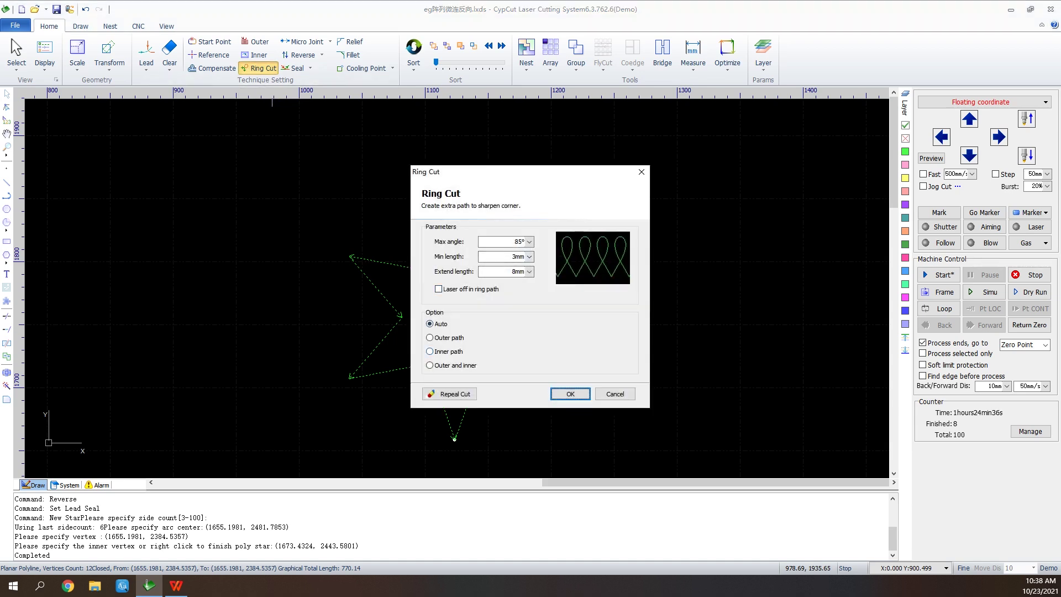
left_click(570, 393)
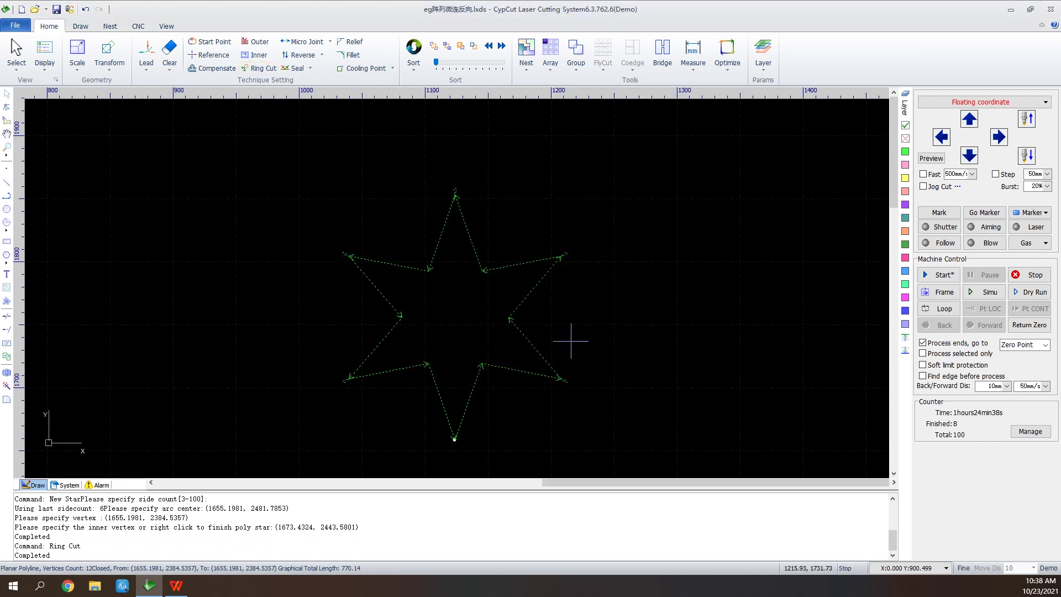
scroll(555, 257, "up", 5)
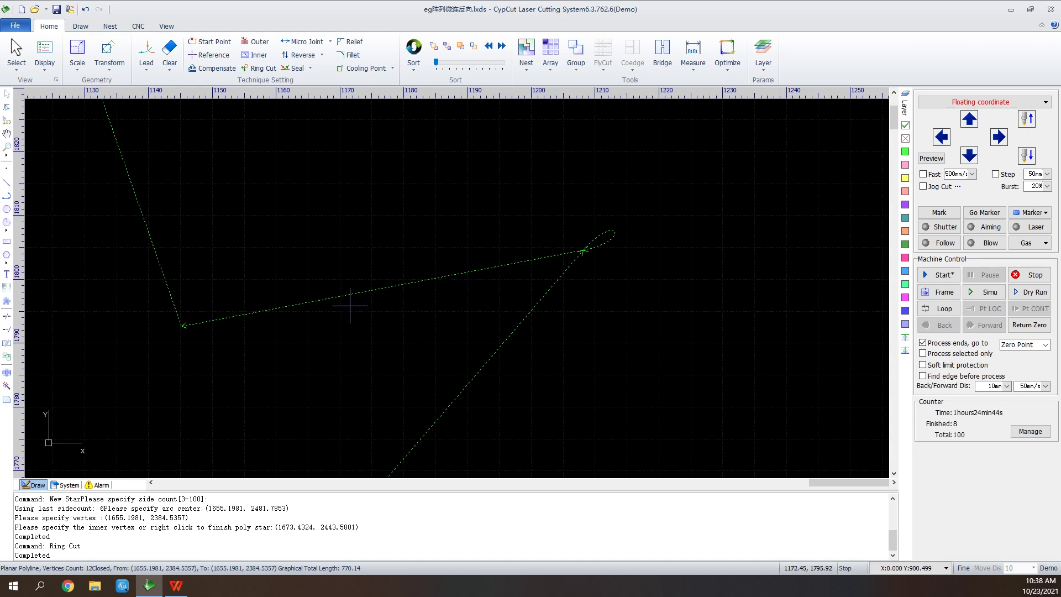
scroll(307, 314, "down", 3)
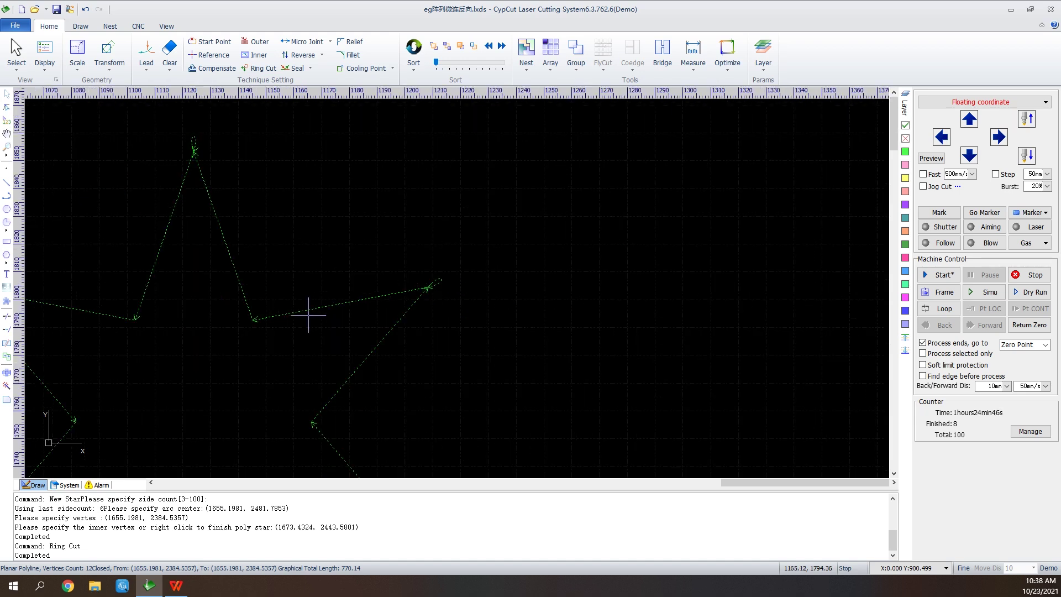
scroll(309, 316, "down", 2)
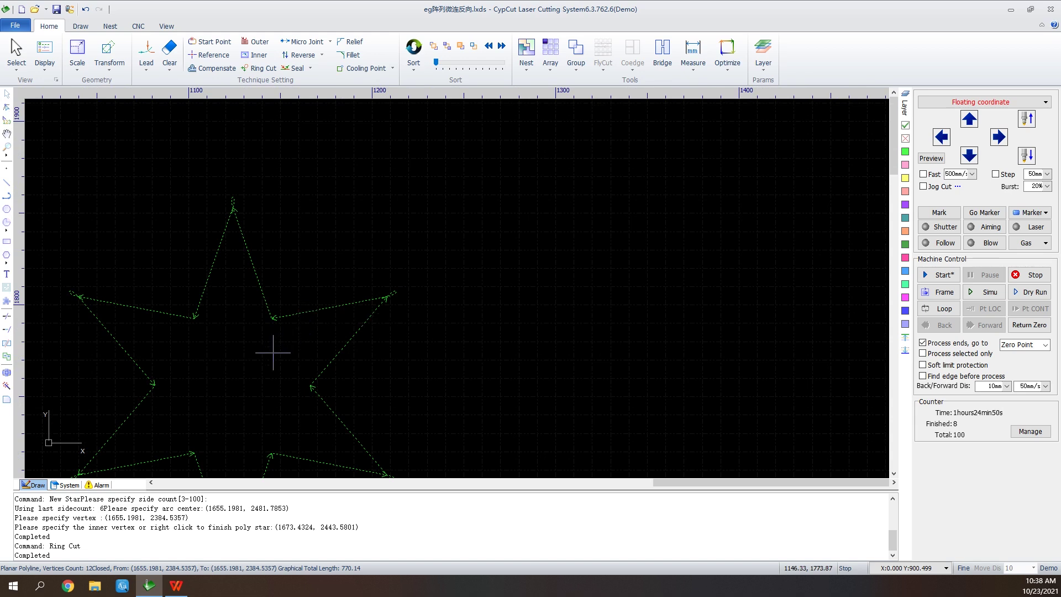
scroll(277, 351, "down", 3)
scroll(525, 190, "down", 2)
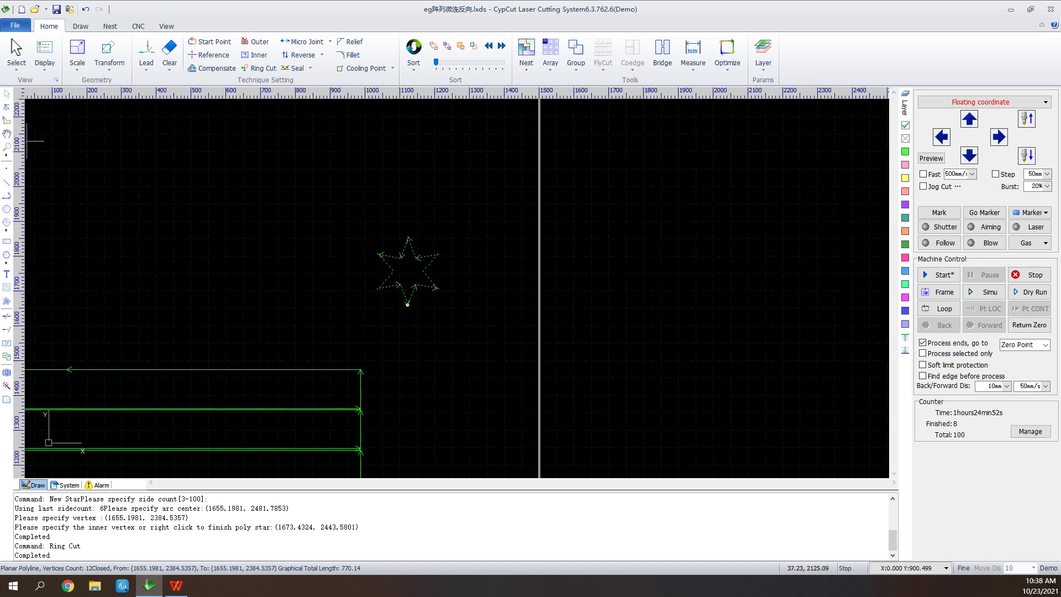
- Create a Rectangle of Corner Open with height 250, width 400 and 40 × 40 corner openings, placed in the empty area beside the star
left_click_drag(129, 206, 423, 288)
scroll(509, 301, "up", 1)
scroll(510, 300, "up", 1)
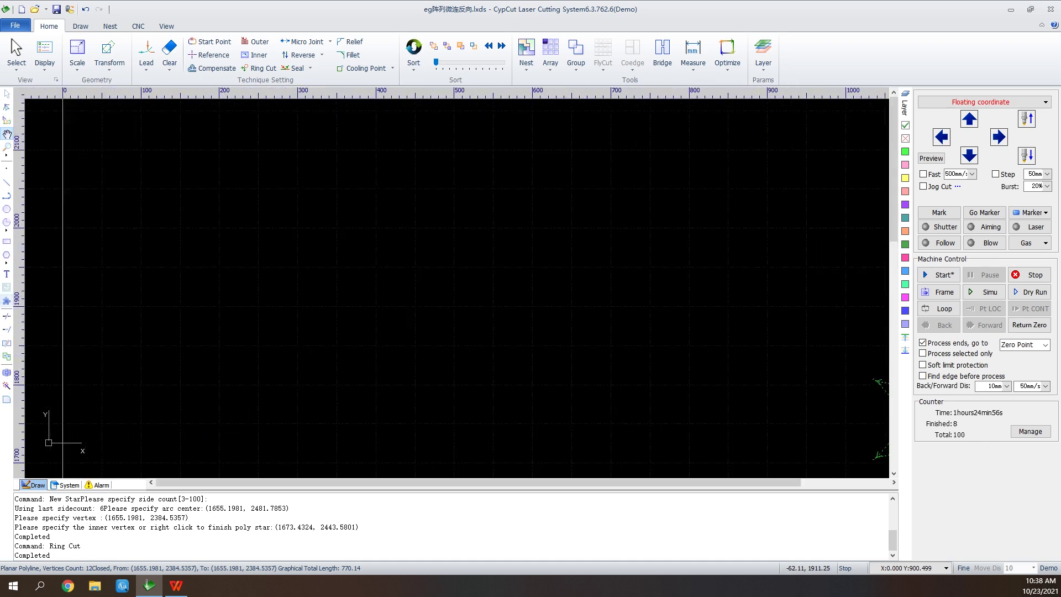
left_click(7, 301)
left_click(532, 320)
left_click(637, 382)
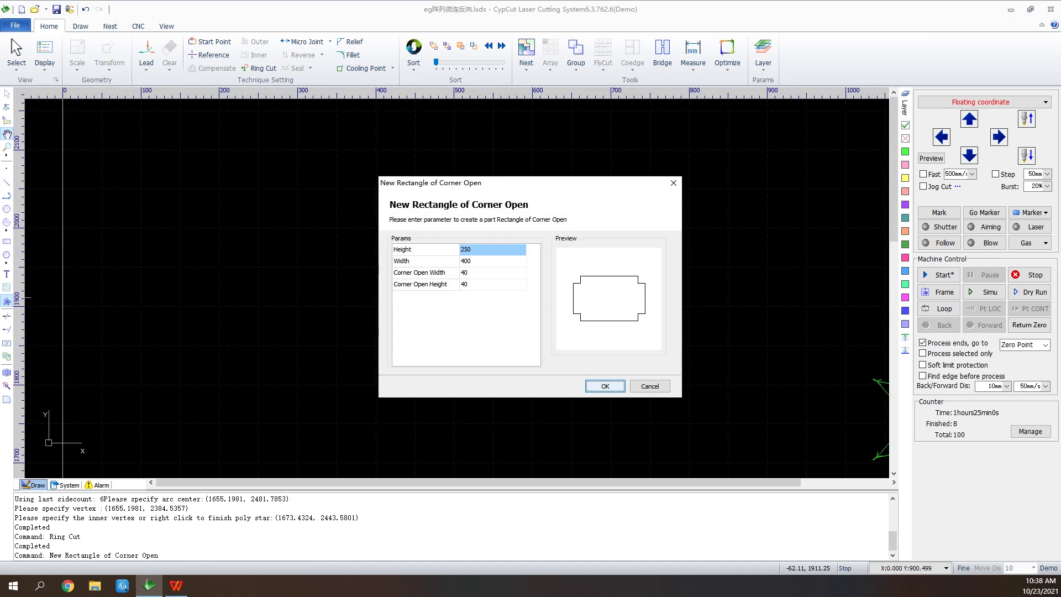
left_click(605, 385)
left_click(316, 362)
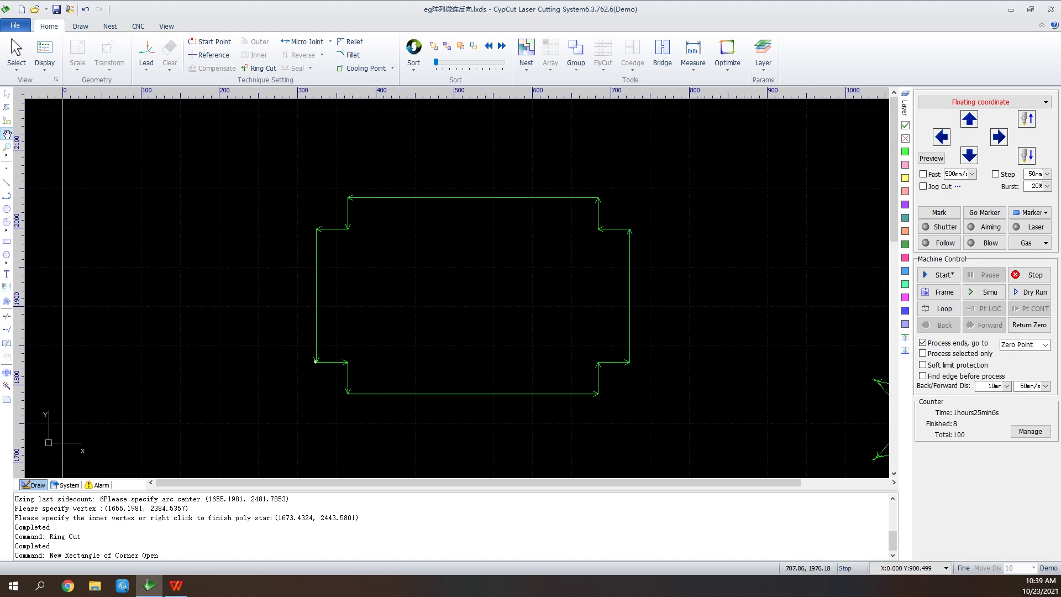
- Add 2 mm radius reliefs at the four inner notch corners of the corner-open rectangle
left_click(349, 42)
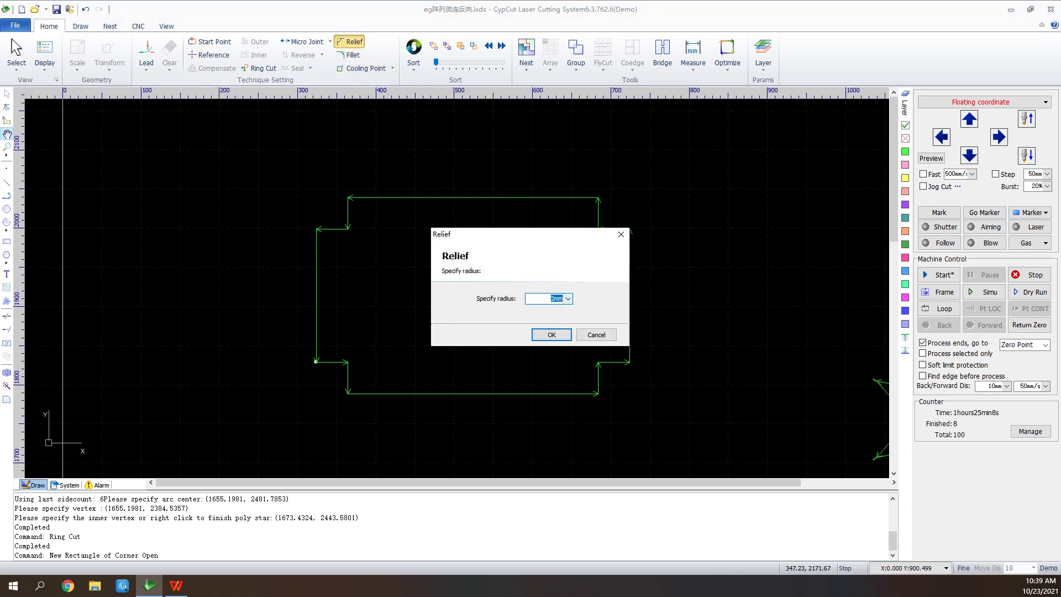
left_click(552, 335)
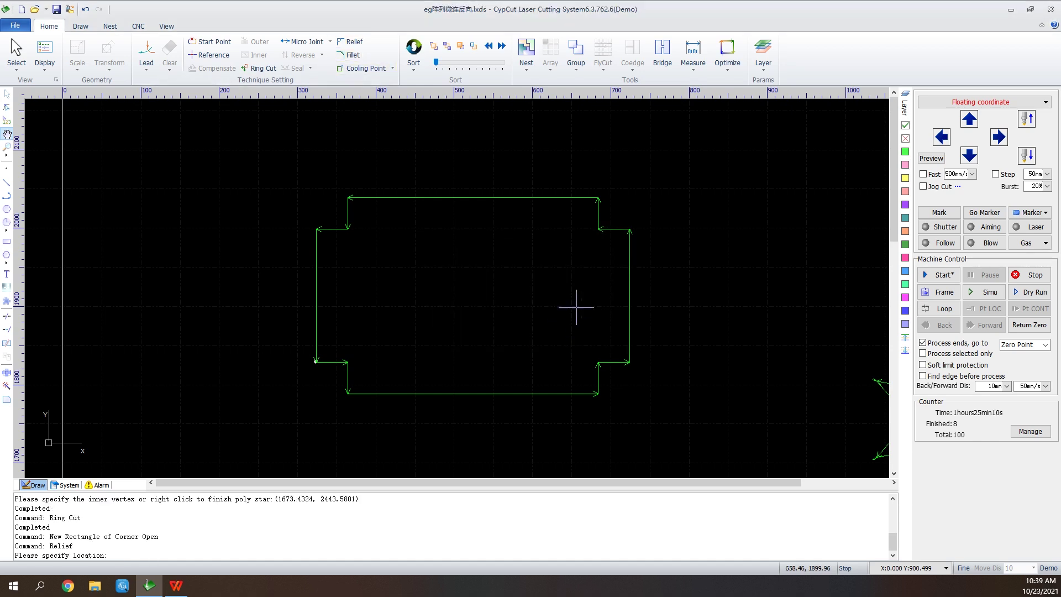
left_click(598, 229)
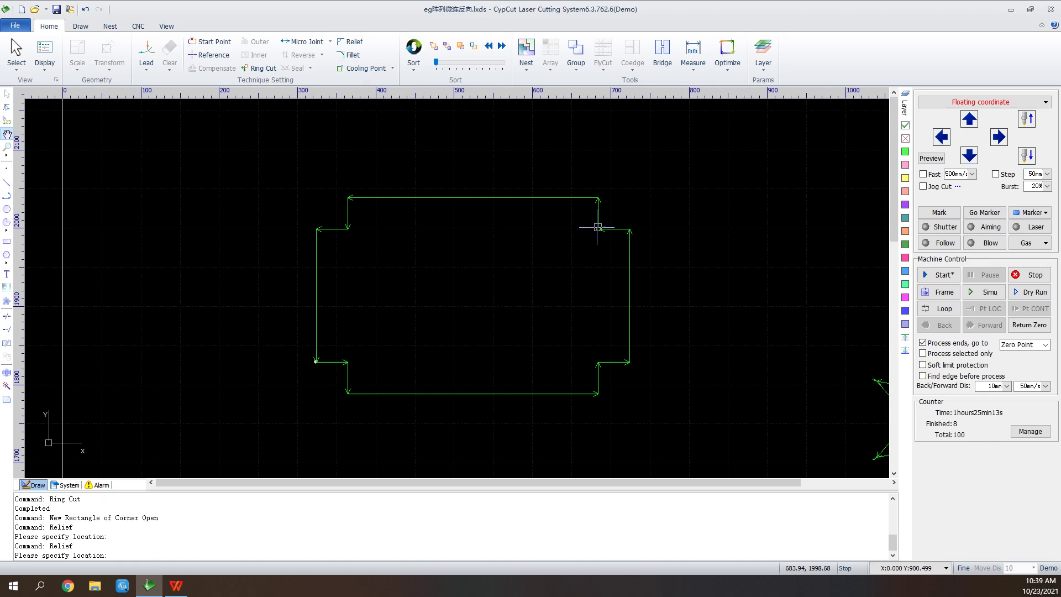
left_click(598, 362)
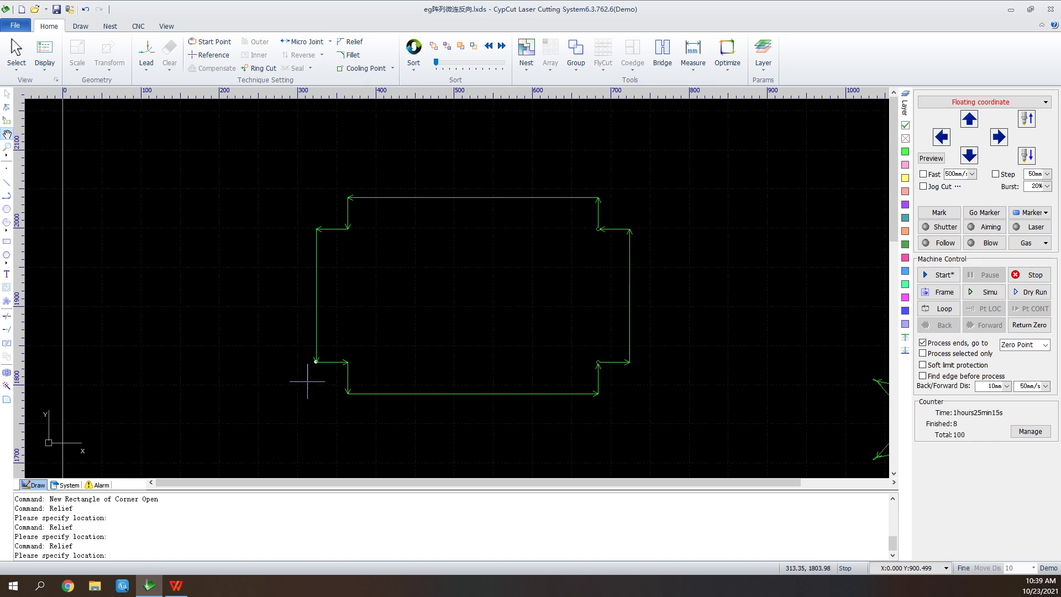
left_click(347, 362)
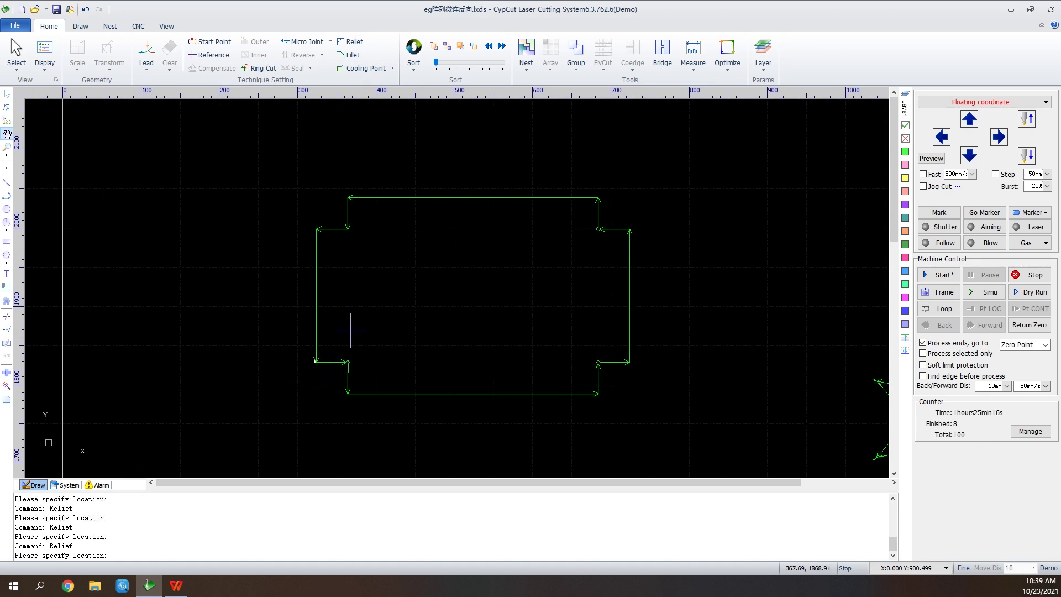
left_click(348, 227)
- Fillet three outer corners of the corner-open rectangle at 2 mm: both ends of its top edge and the upper corner of its right edge
left_click(348, 54)
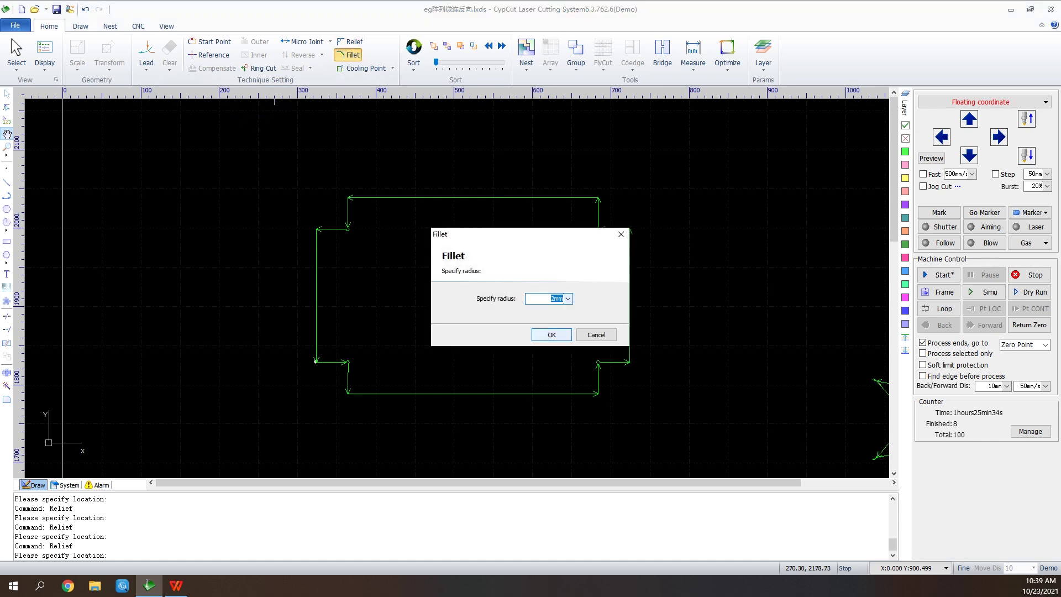
left_click(547, 334)
scroll(613, 196, "up", 3)
left_click(590, 200)
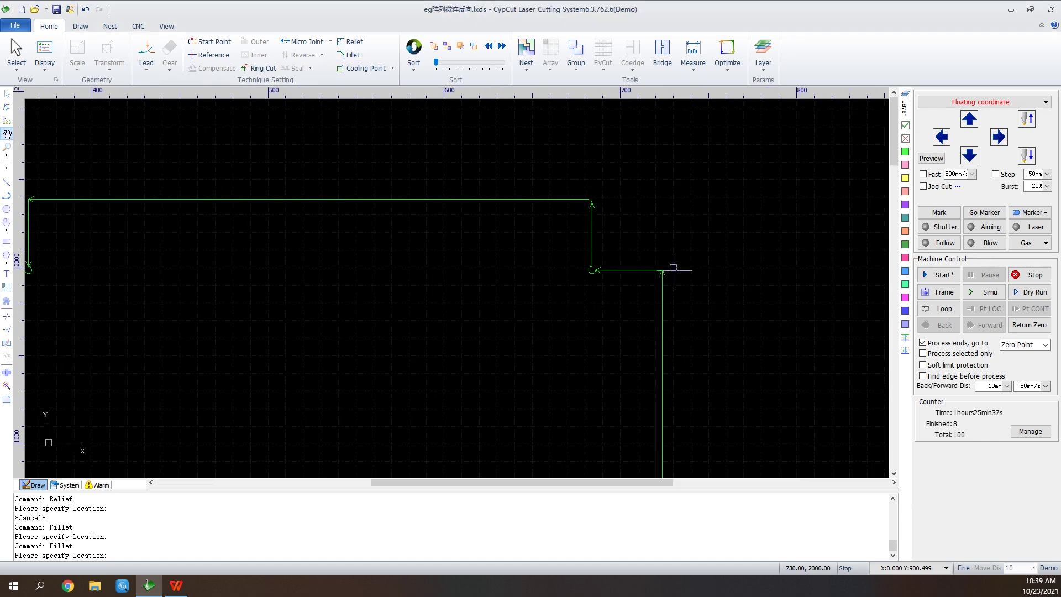
left_click(661, 269)
scroll(666, 242, "down", 1)
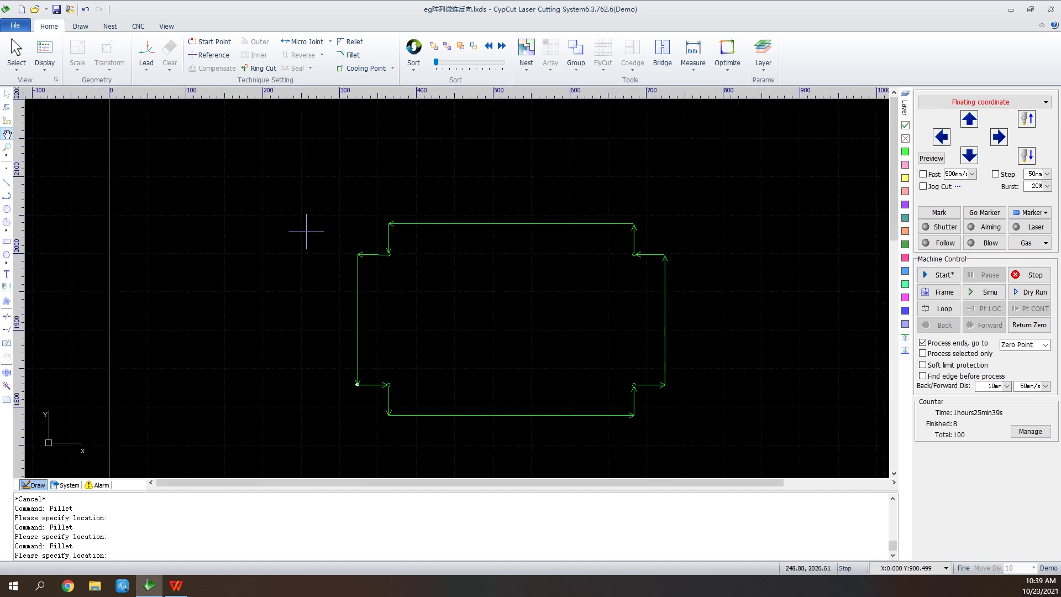
scroll(395, 226, "down", 1)
left_click(386, 224)
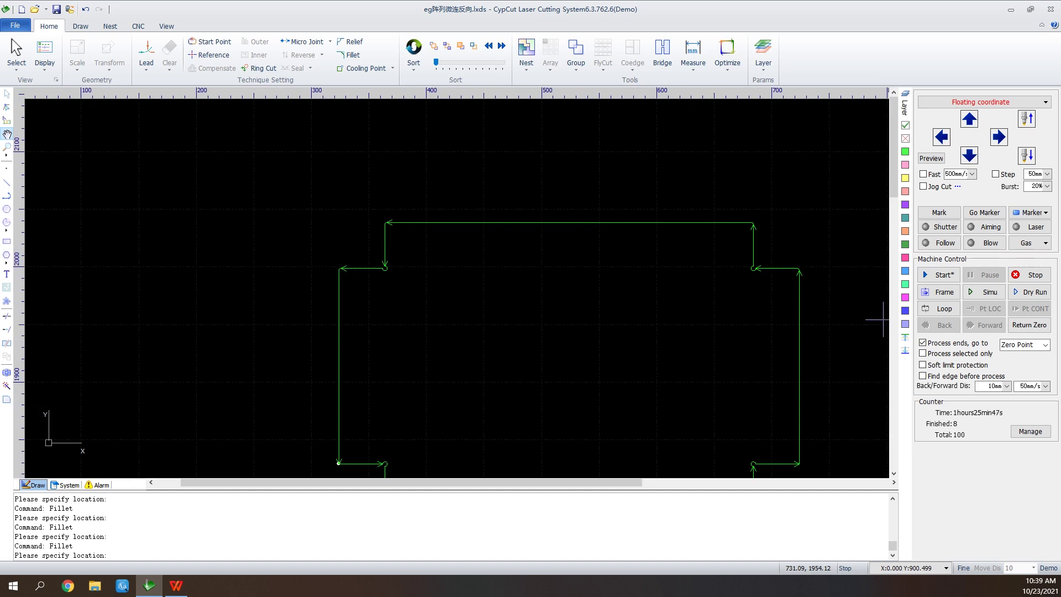
scroll(542, 369, "down", 3)
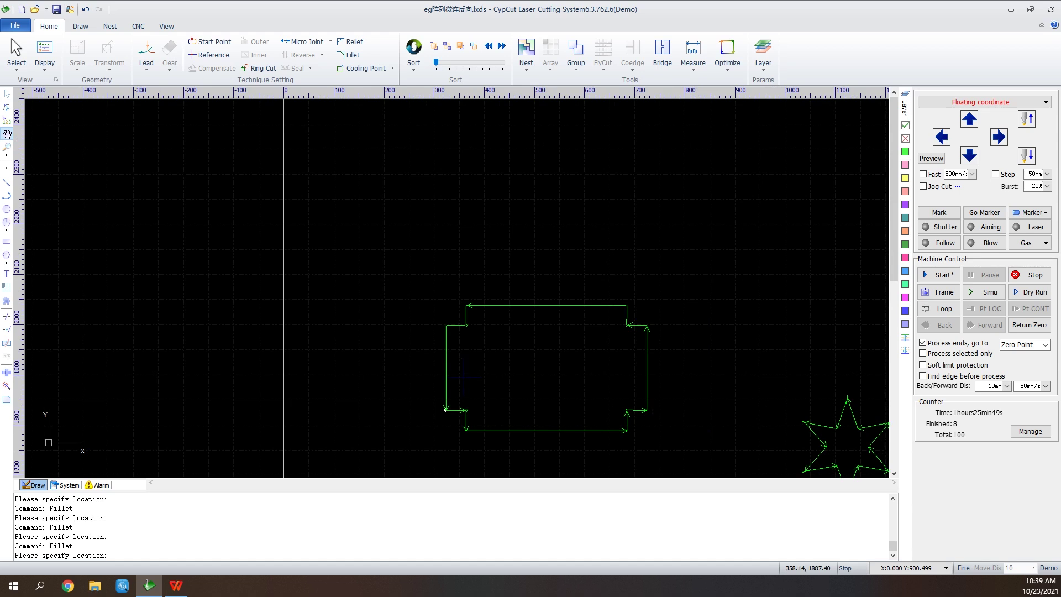
- Draw a rectangle about 244 × 128 mm above the corner-open part and give it a 20 mm line lead-in at 90° from the part tip
scroll(575, 208, "up", 2)
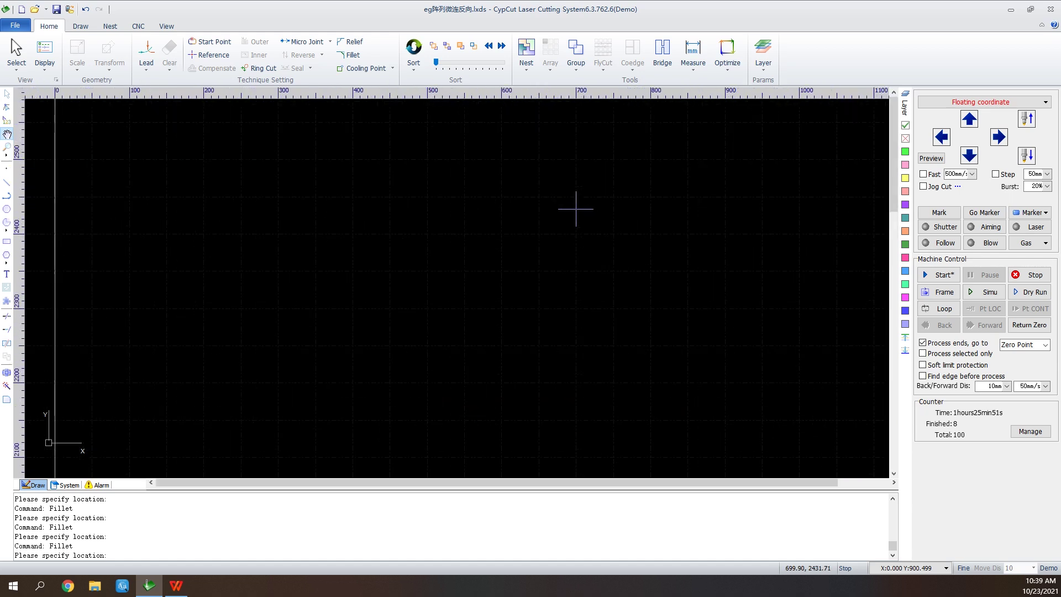
left_click(6, 241)
left_click(332, 237)
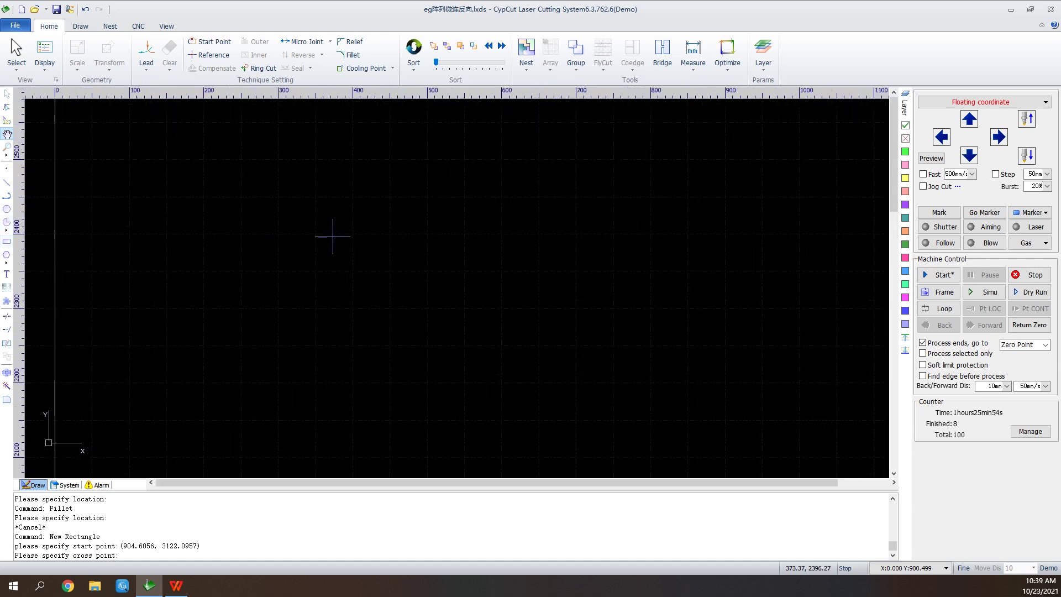
left_click(515, 332)
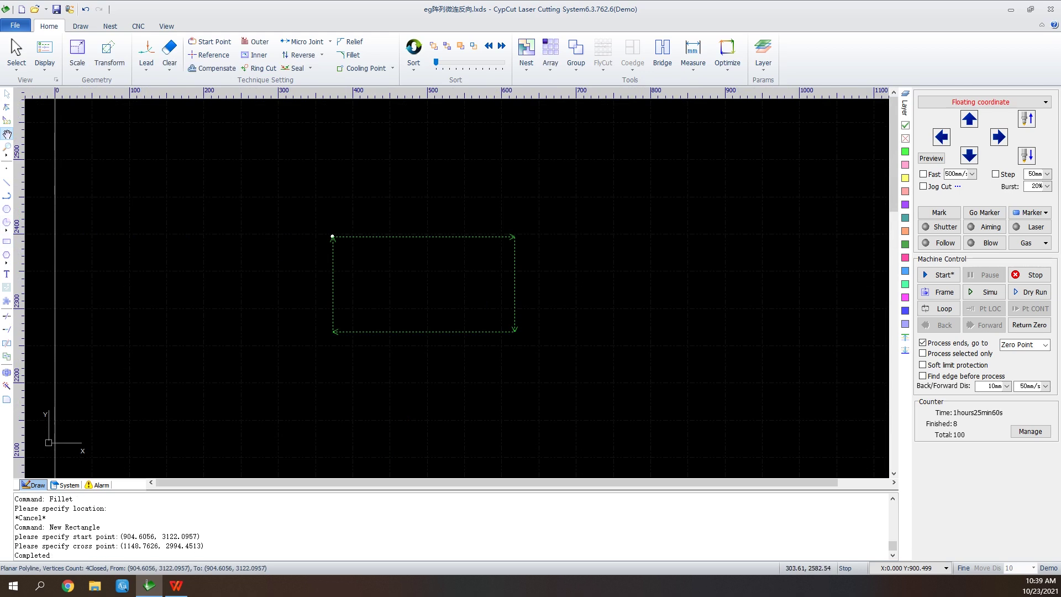
left_click(146, 55)
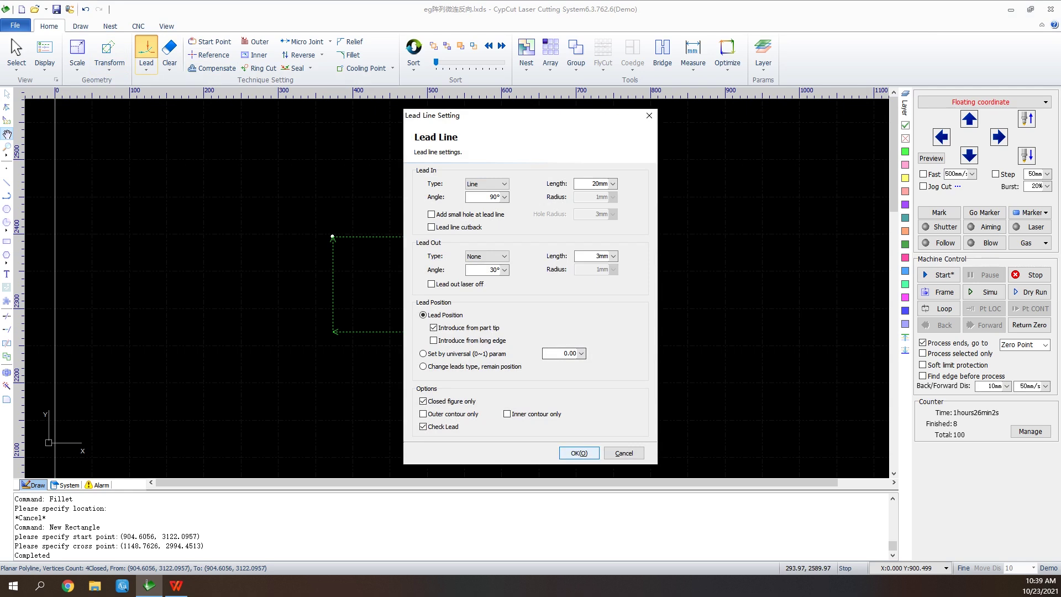
left_click(577, 452)
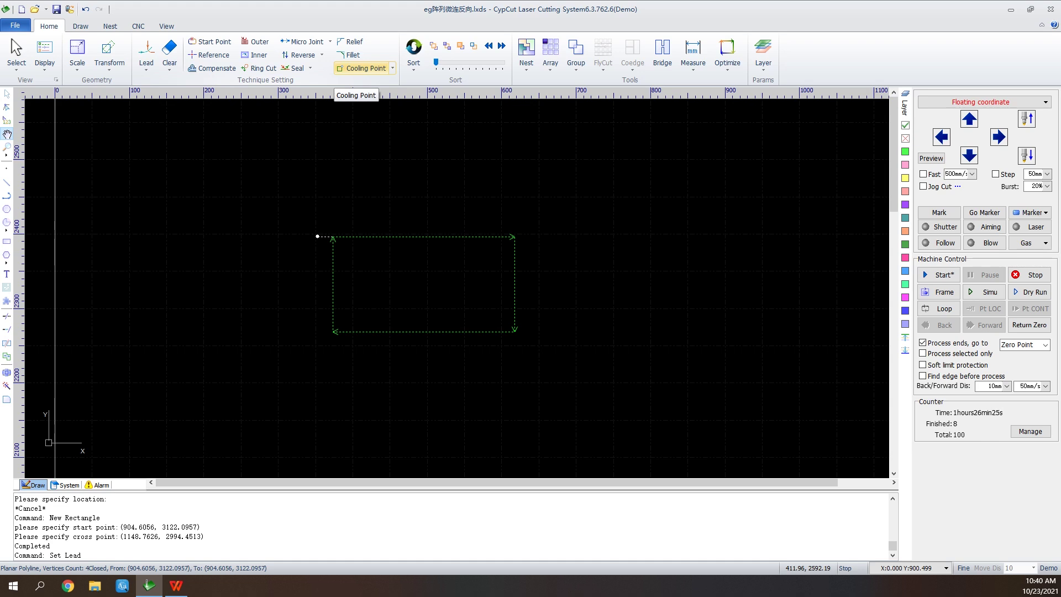
- Add automatic cooling points to the new rectangle at the lead-in and at corners up to a max angle of 90°, and inspect them
left_click(392, 68)
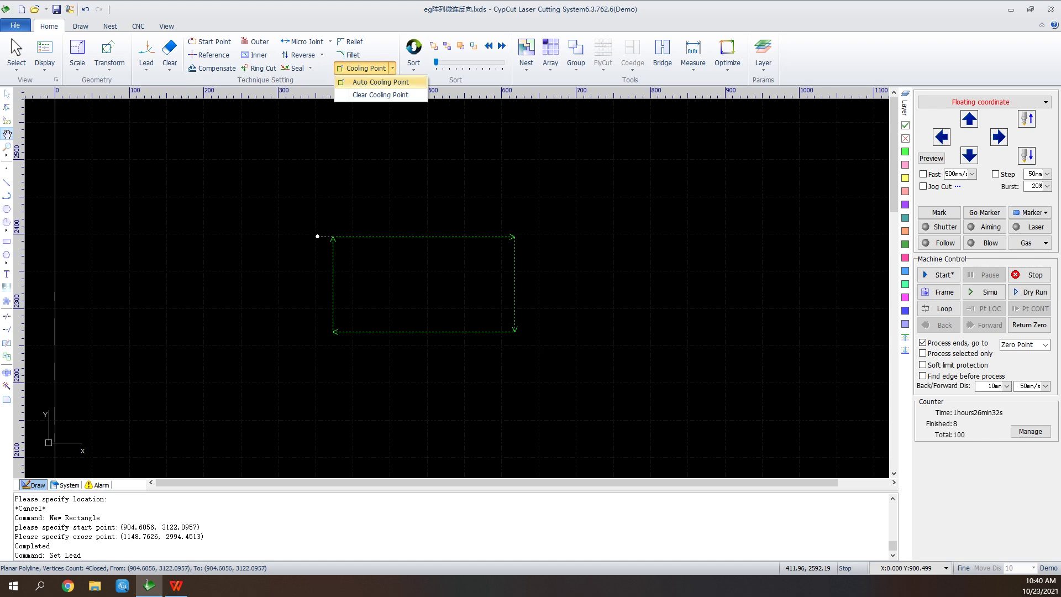
key("Return")
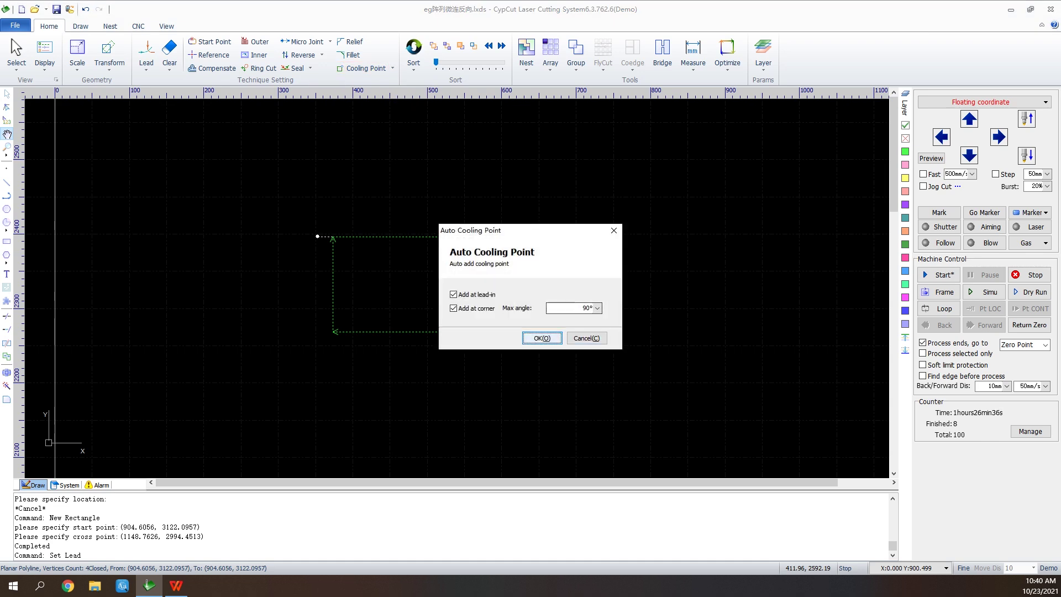
key("Return")
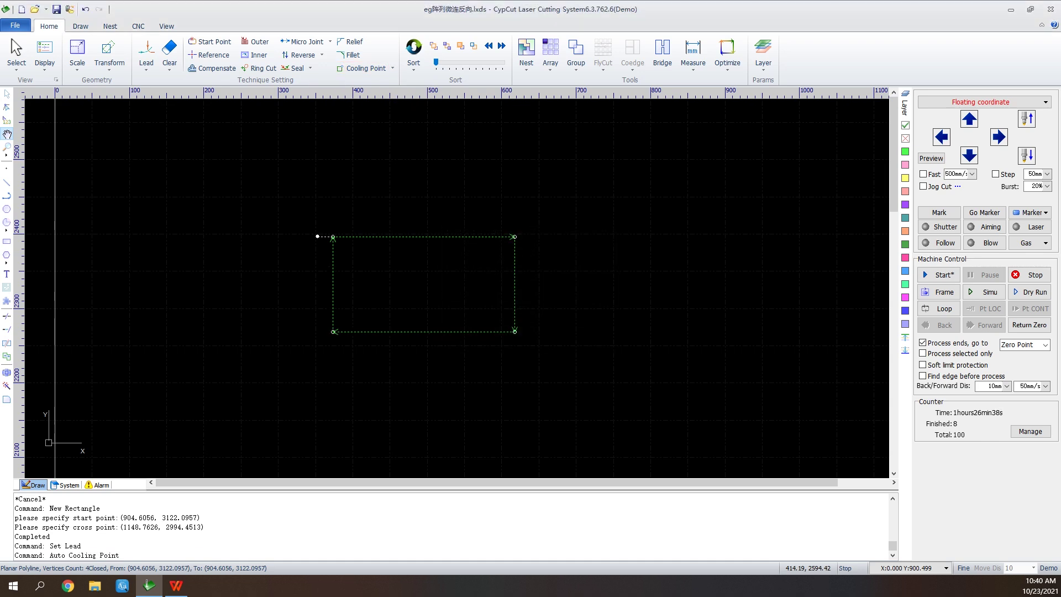
scroll(347, 271, "up", 2)
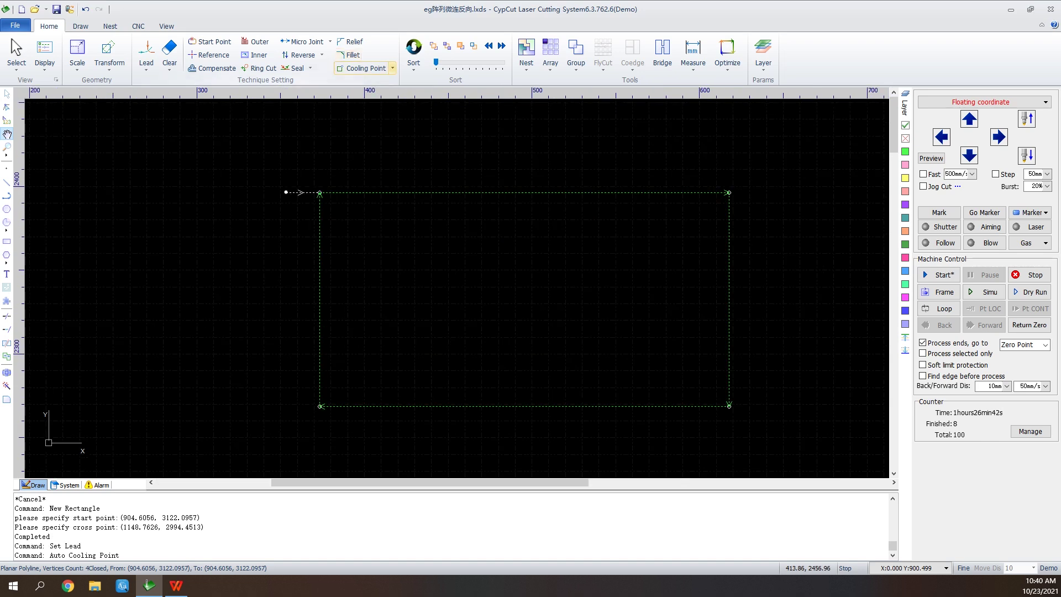
- Clear the automatic cooling points from the rectangle and remove the remaining one at its lead-in corner
left_click(393, 68)
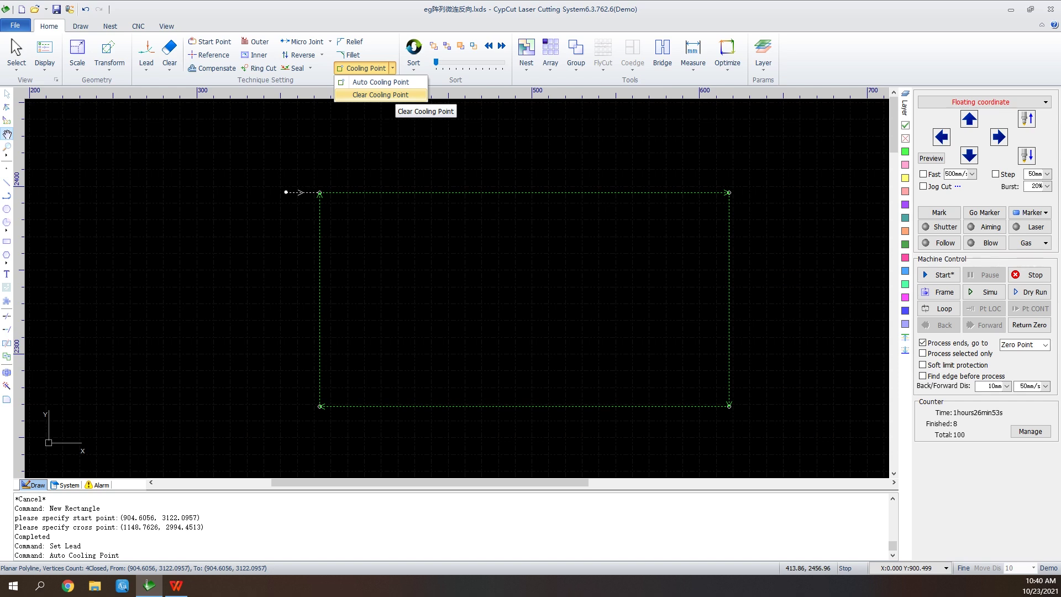
left_click(380, 94)
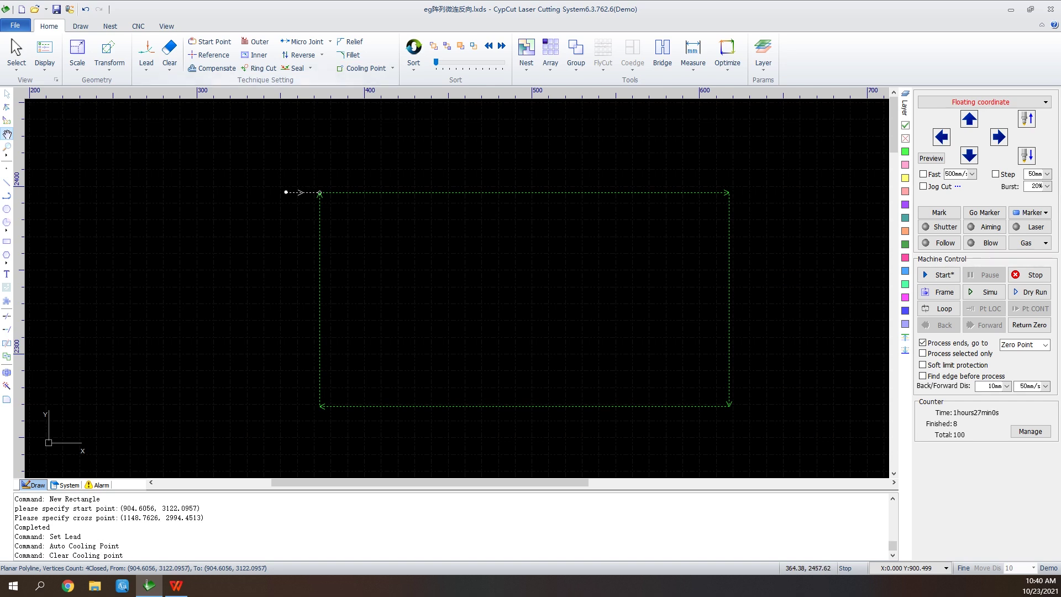
left_click(362, 68)
left_click(319, 193)
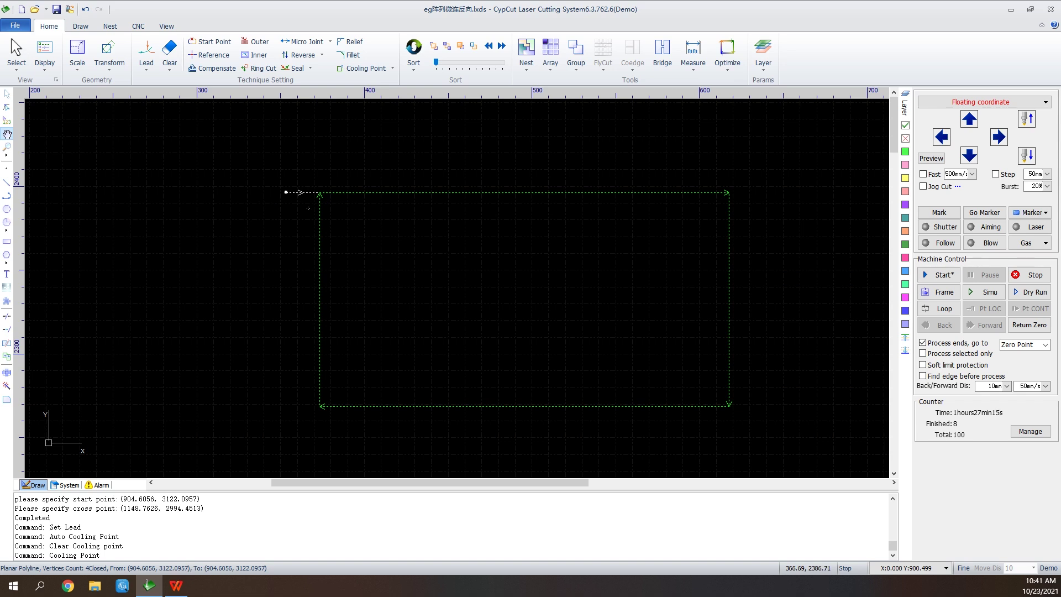
- Open the file eg停靠点 without saving the changes to the current drawing
scroll(300, 209, "down", 6)
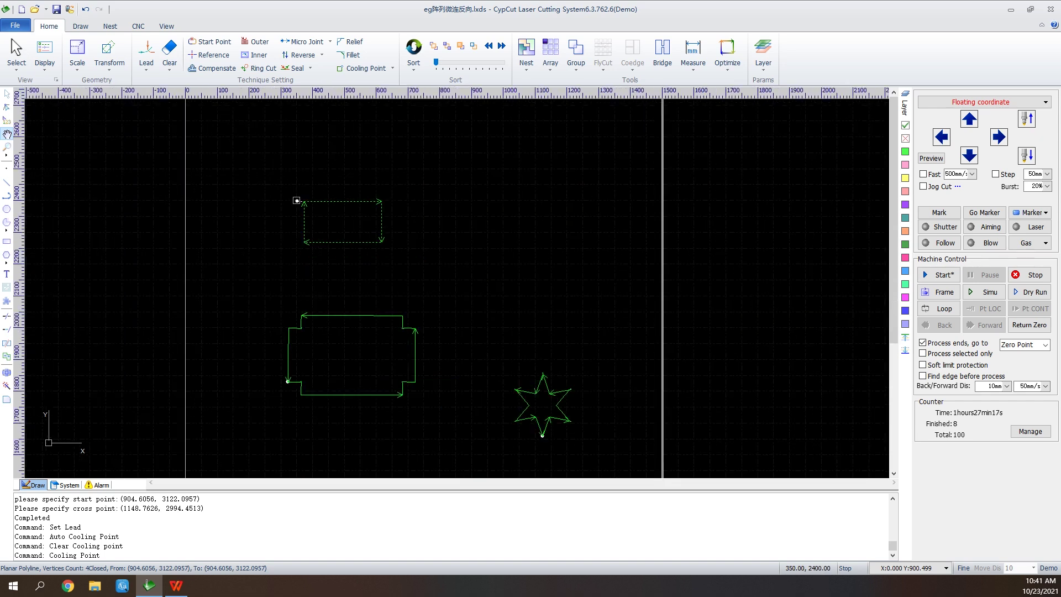
left_click(34, 8)
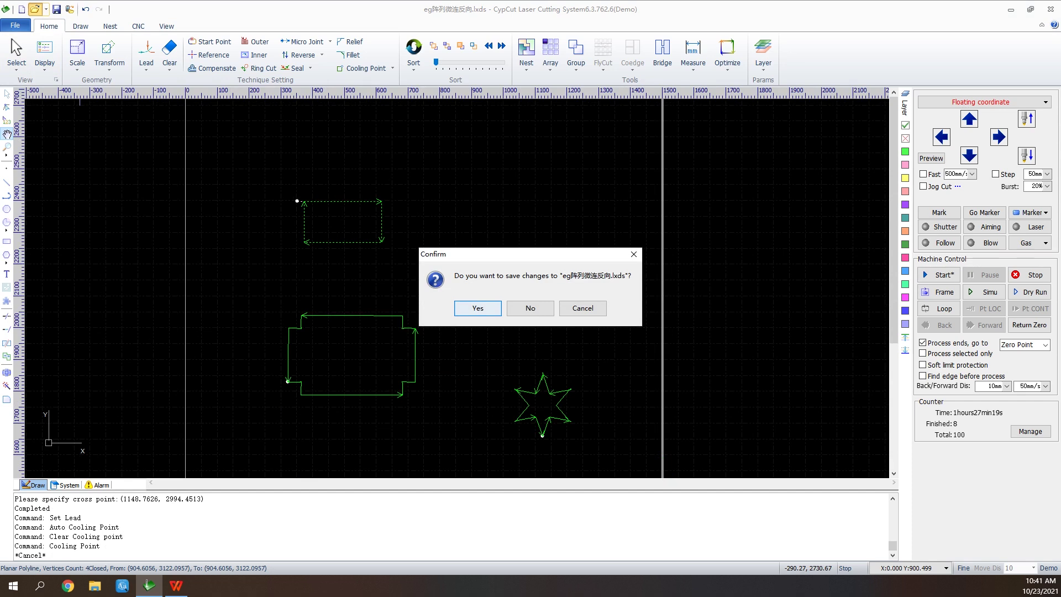
left_click(531, 308)
scroll(470, 256, "down", 2)
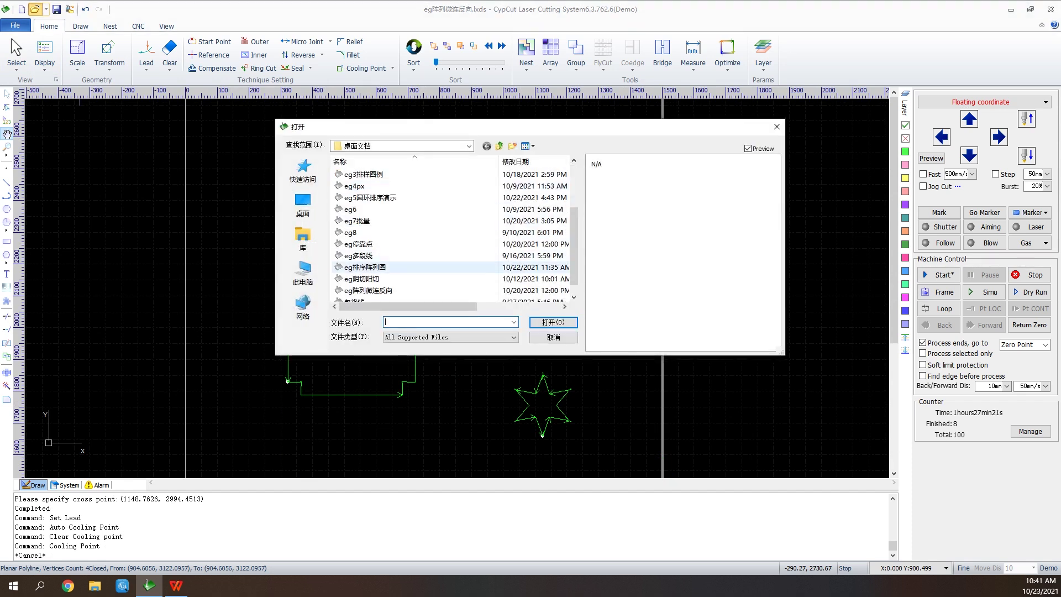
left_click(358, 243)
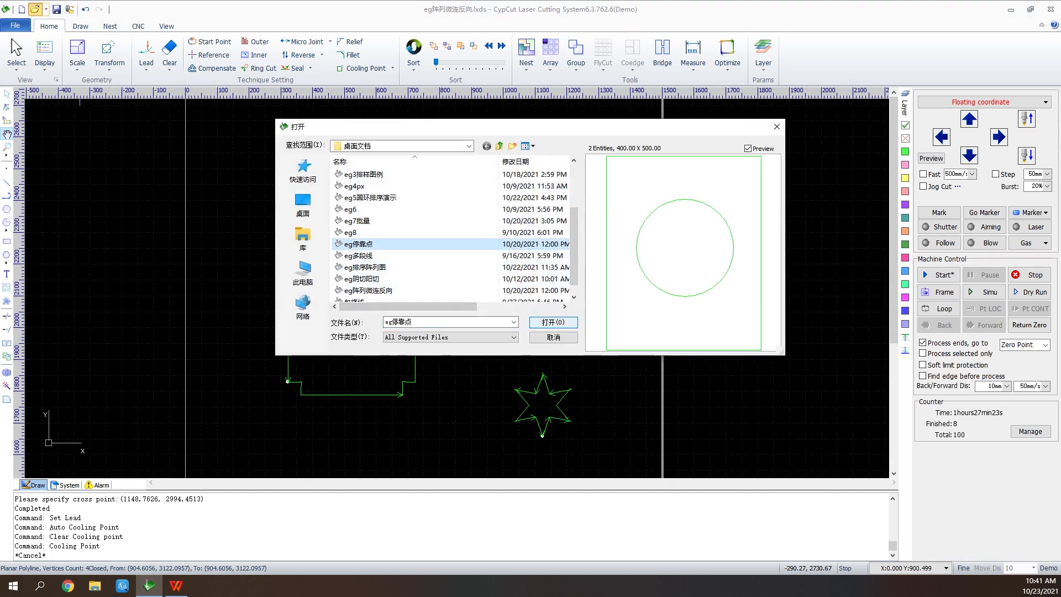
left_click(553, 321)
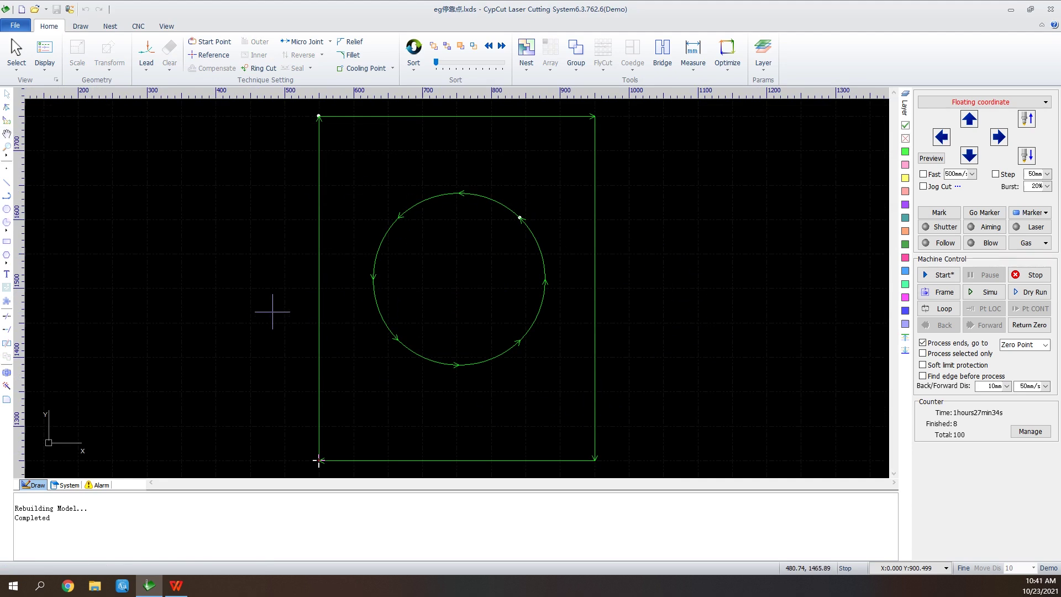
- Jog the cutting head in the positive Y direction and set the part's zero reference to Bottom-Right
key("Up")
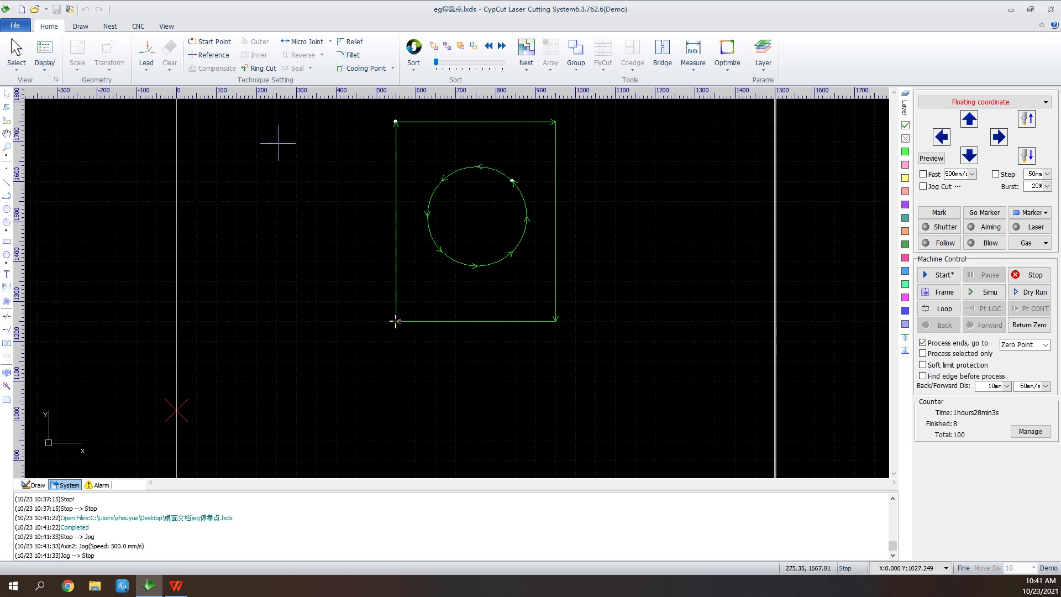
left_click(209, 55)
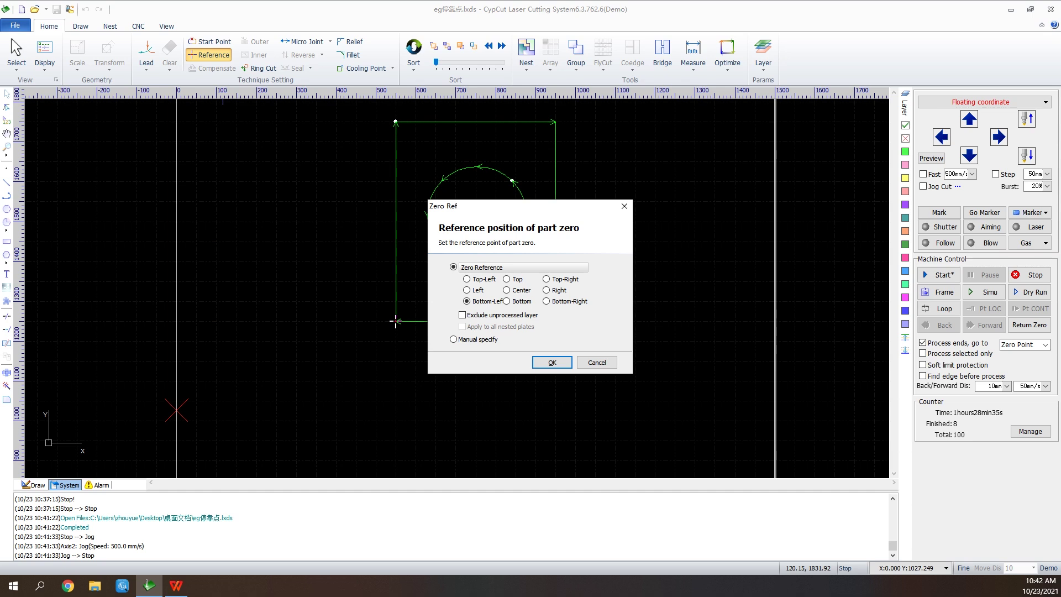
left_click(546, 301)
left_click(555, 362)
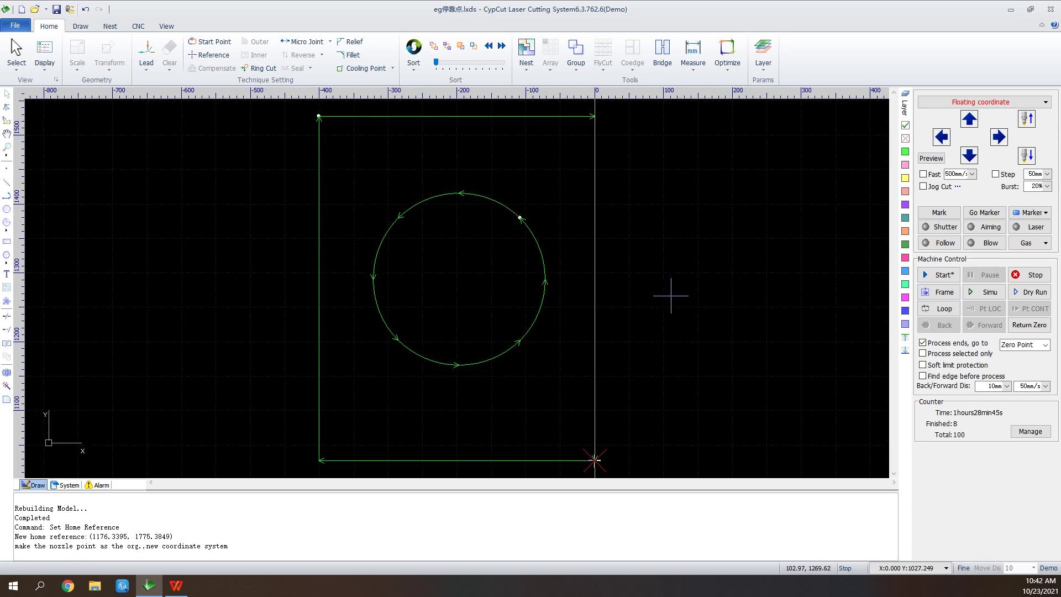
left_click(210, 55)
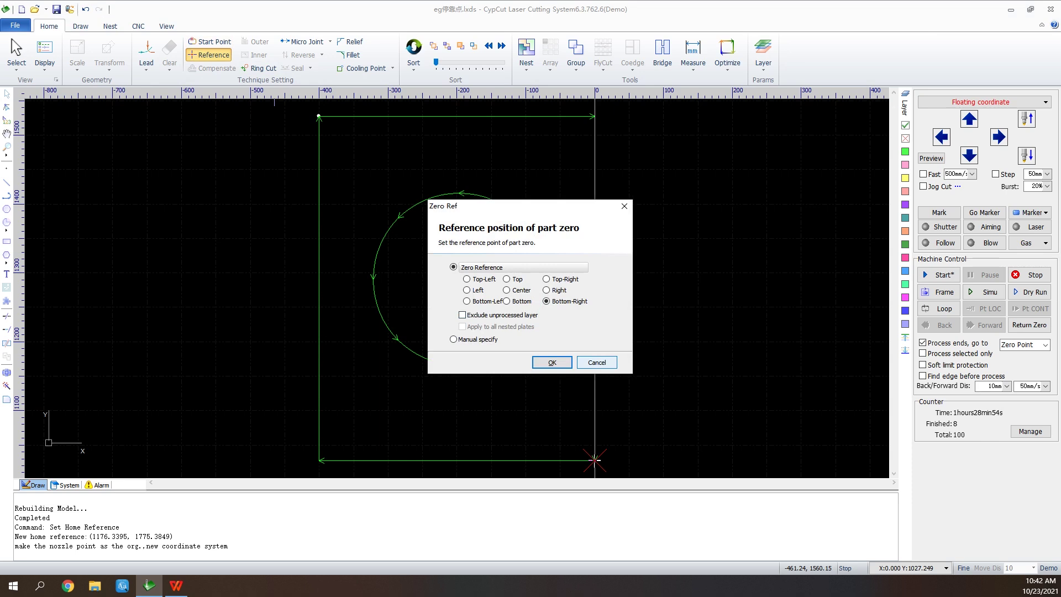
left_click(597, 362)
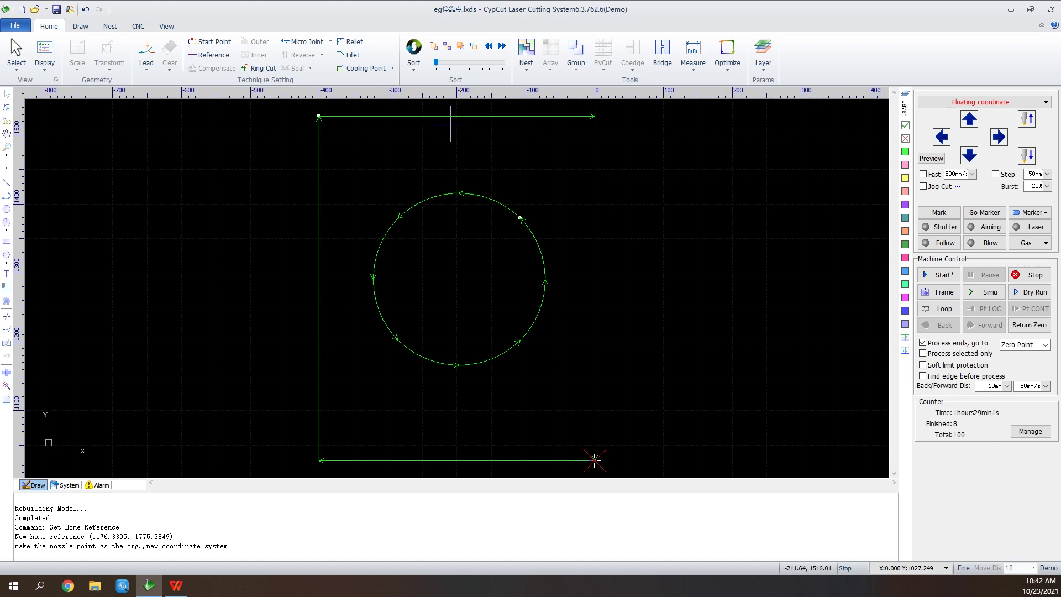
- Set the outer rectangle to unprocessed and apply the Bottom-Right zero reference with the unprocessed layer excluded
left_click_drag(497, 105, 473, 144)
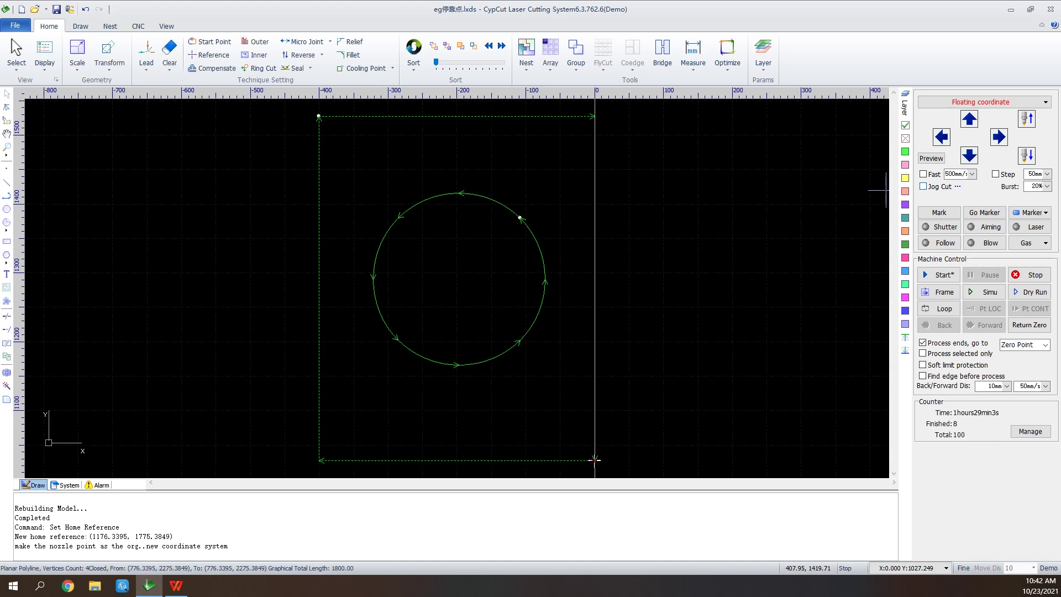
left_click(905, 138)
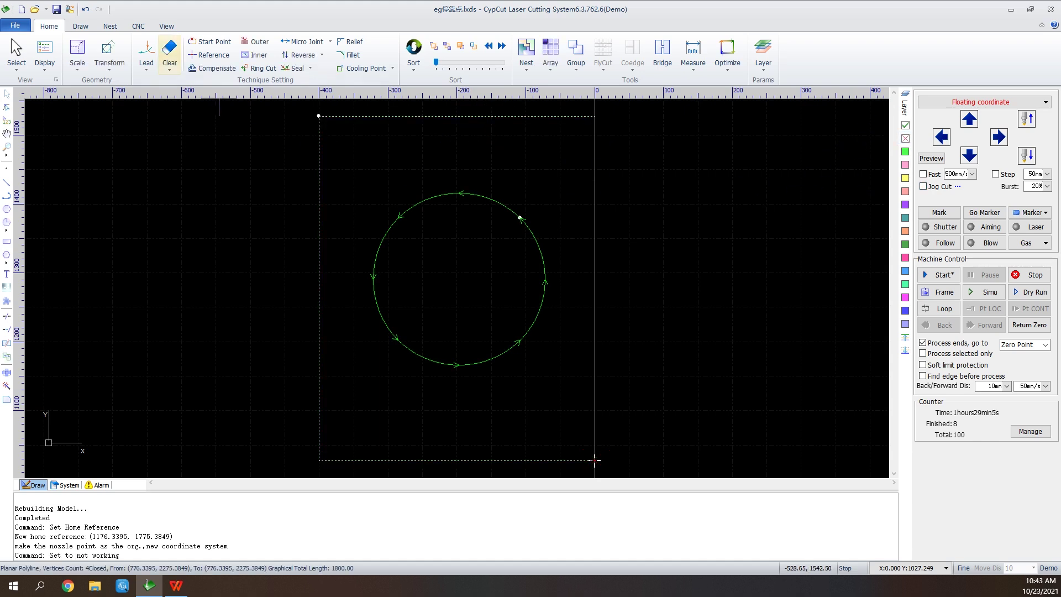
left_click(209, 54)
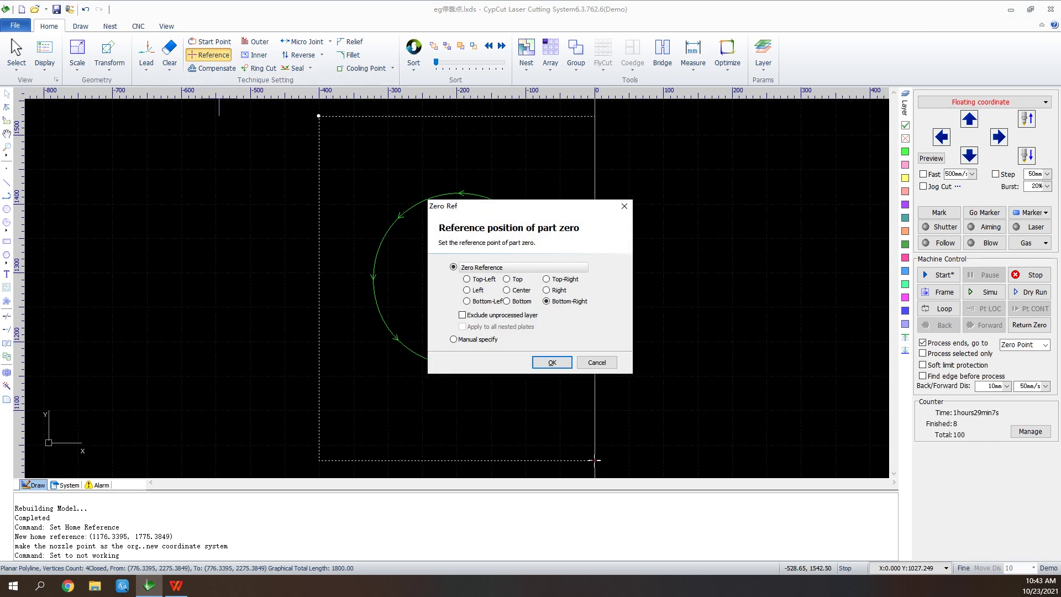
left_click(463, 315)
key("Return")
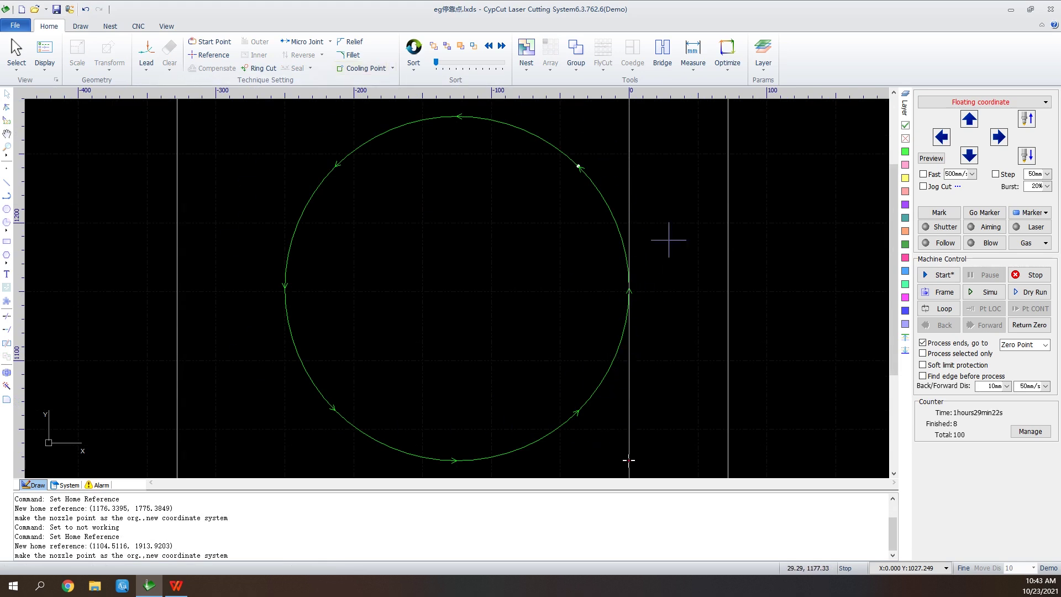
scroll(623, 159, "down", 3)
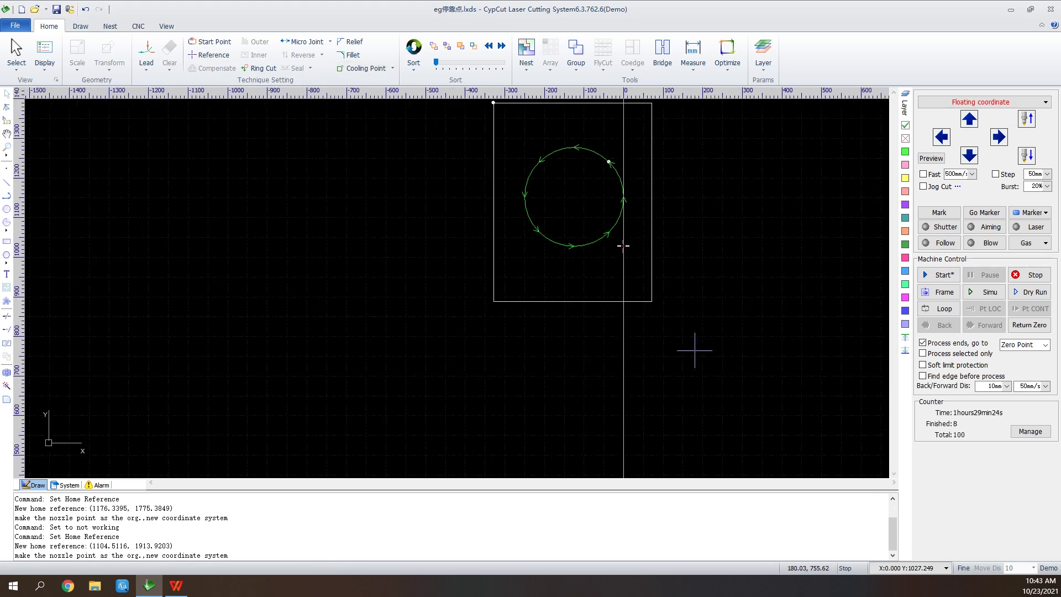
left_click(210, 54)
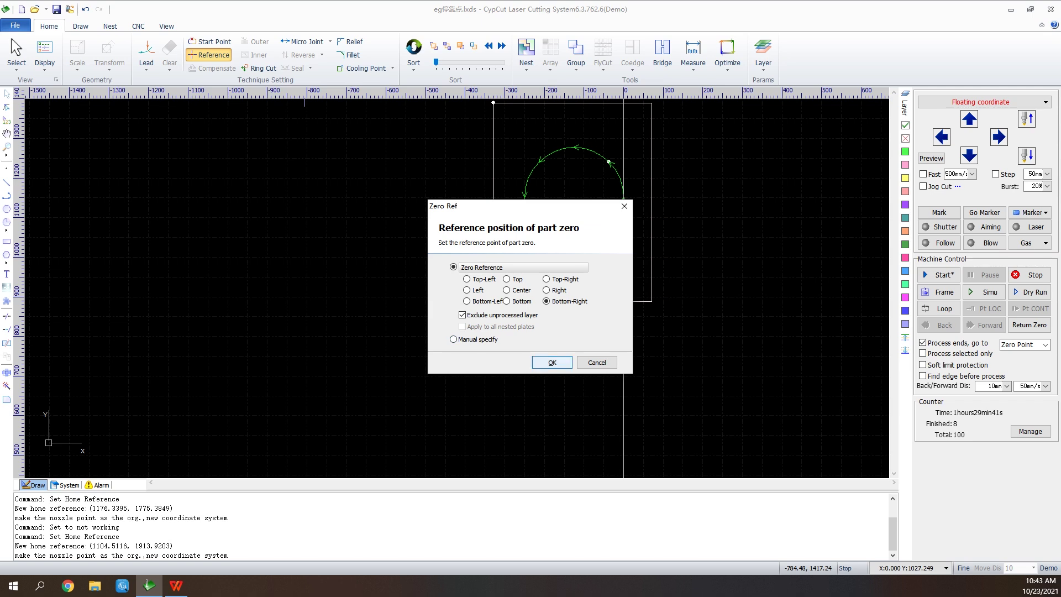
key("Return")
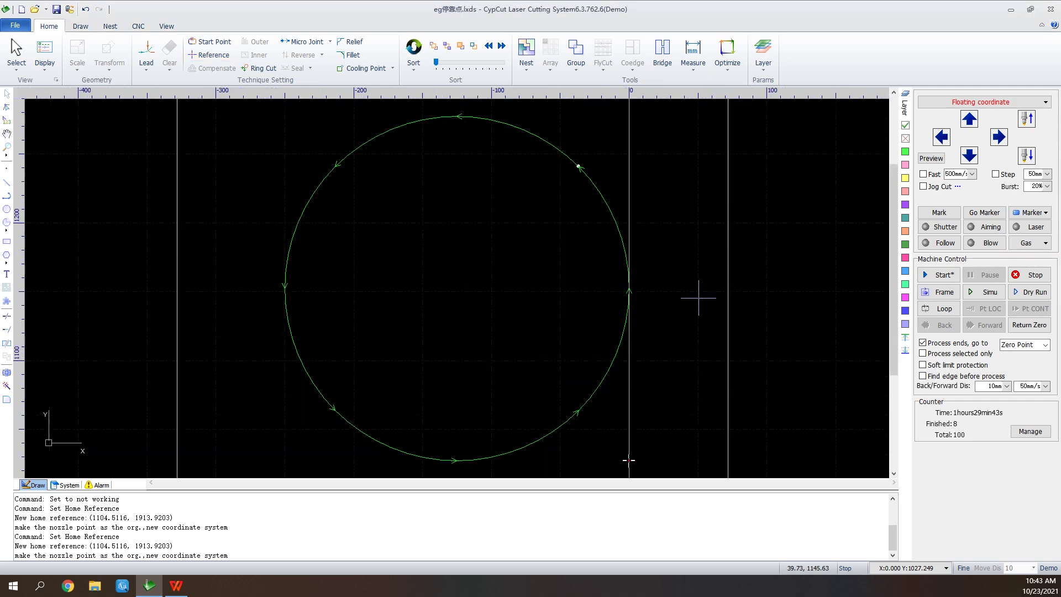